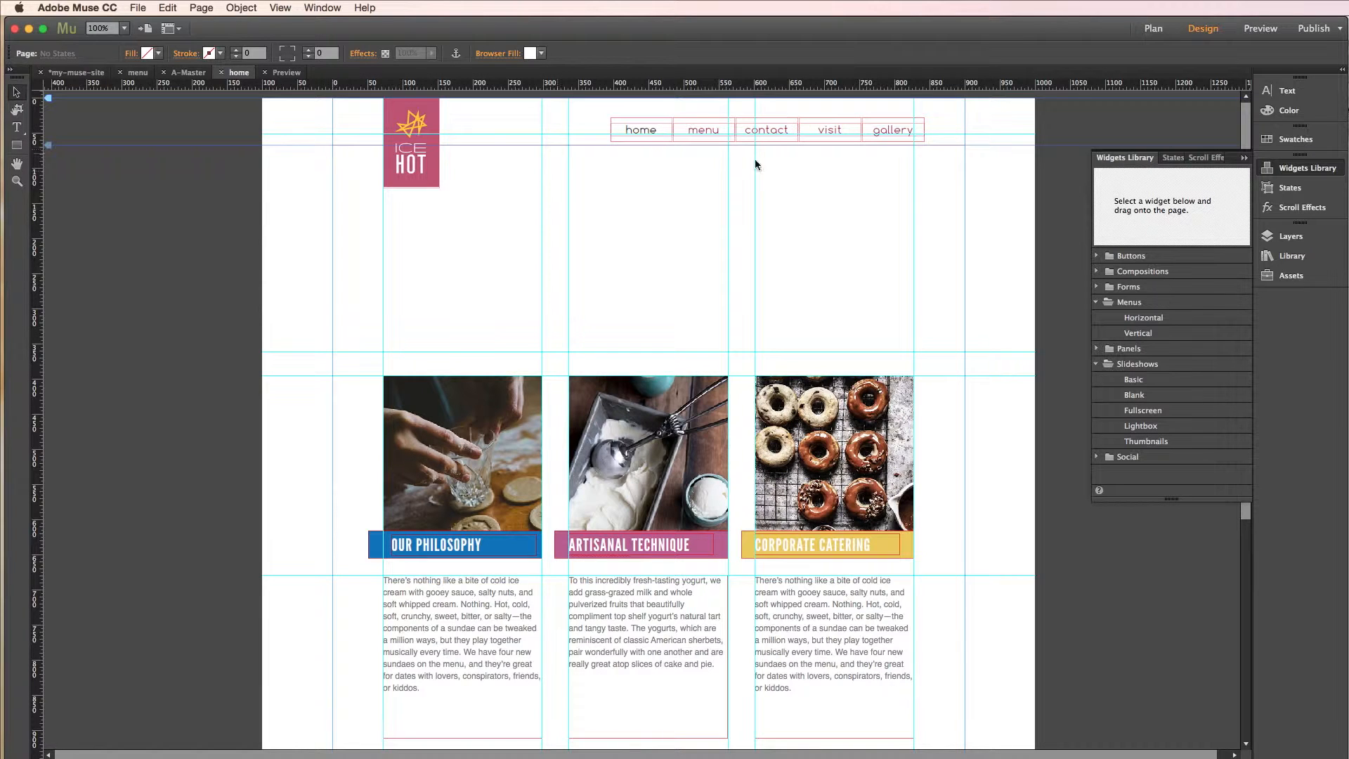
pyautogui.click(1128, 160)
pyautogui.click(1284, 168)
pyautogui.click(1096, 286)
pyautogui.click(1096, 271)
pyautogui.click(1096, 271)
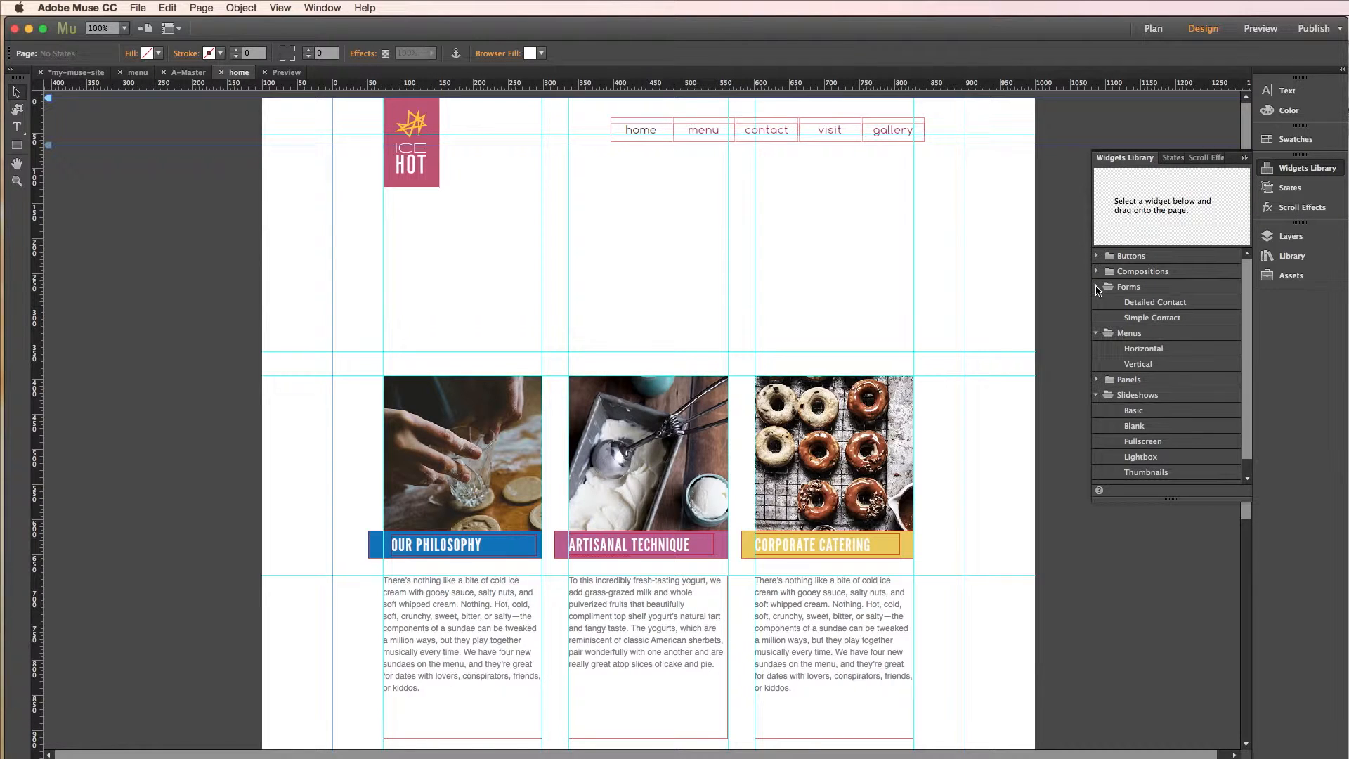
pyautogui.click(1096, 286)
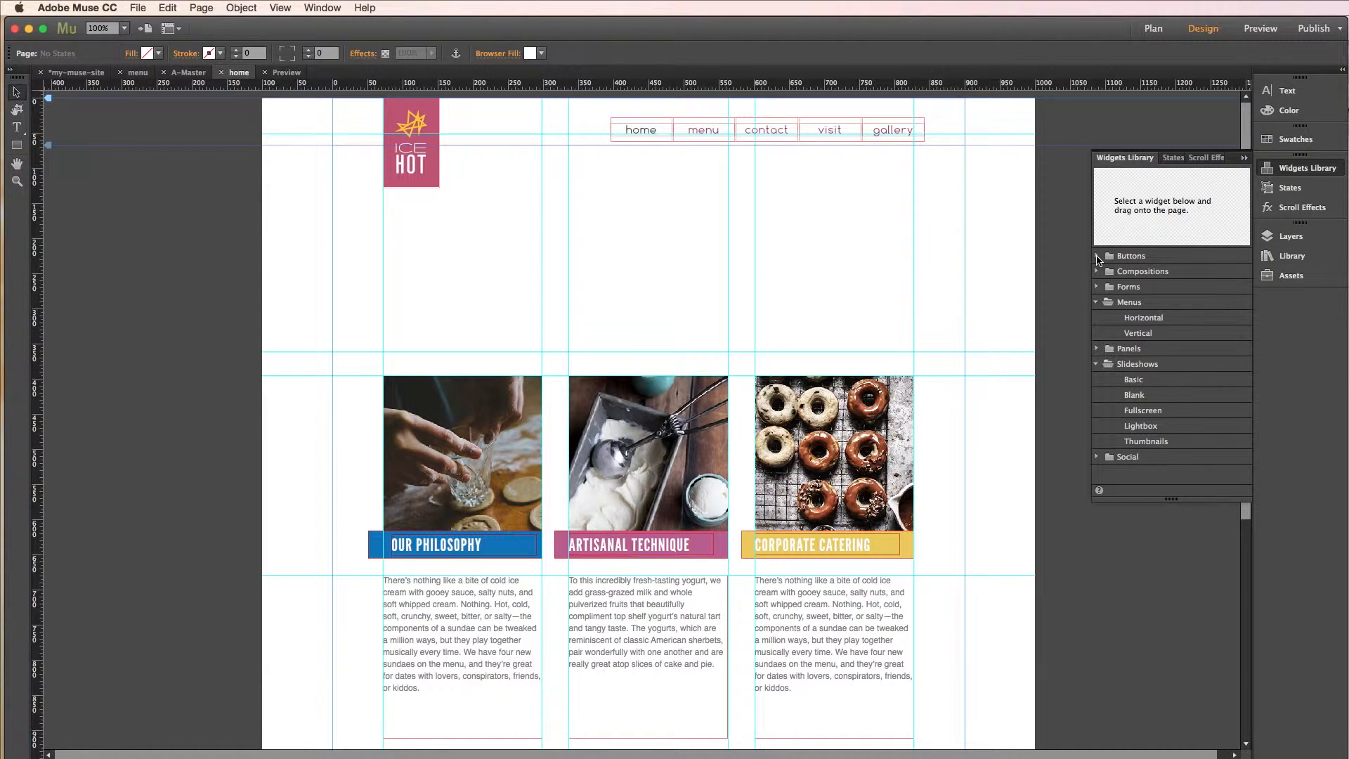
# Step: Add a Basic slideshow widget to the home page and position it at X 0, Y 67 below the header
pyautogui.click(1139, 381)
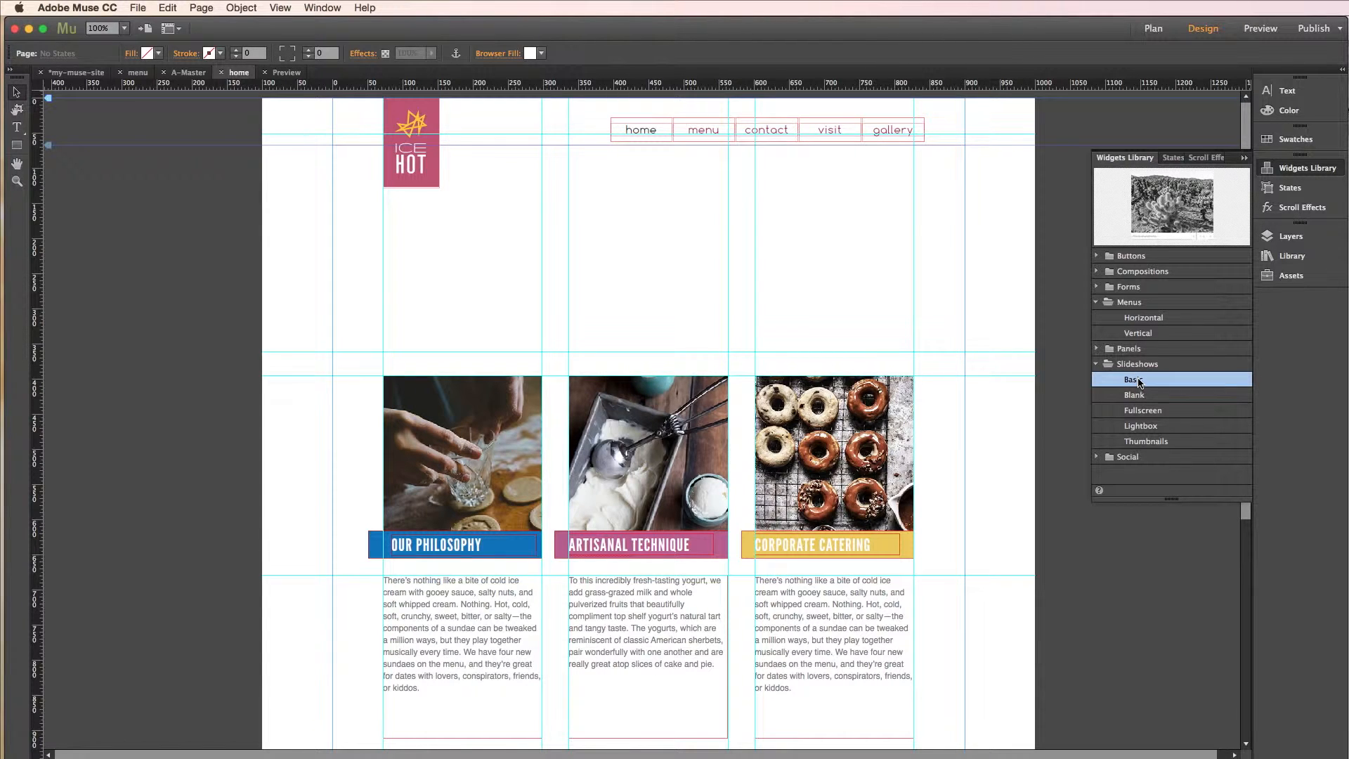
pyautogui.moveTo(1139, 383); pyautogui.dragTo(546, 293)
pyautogui.moveTo(668, 331); pyautogui.dragTo(473, 197)
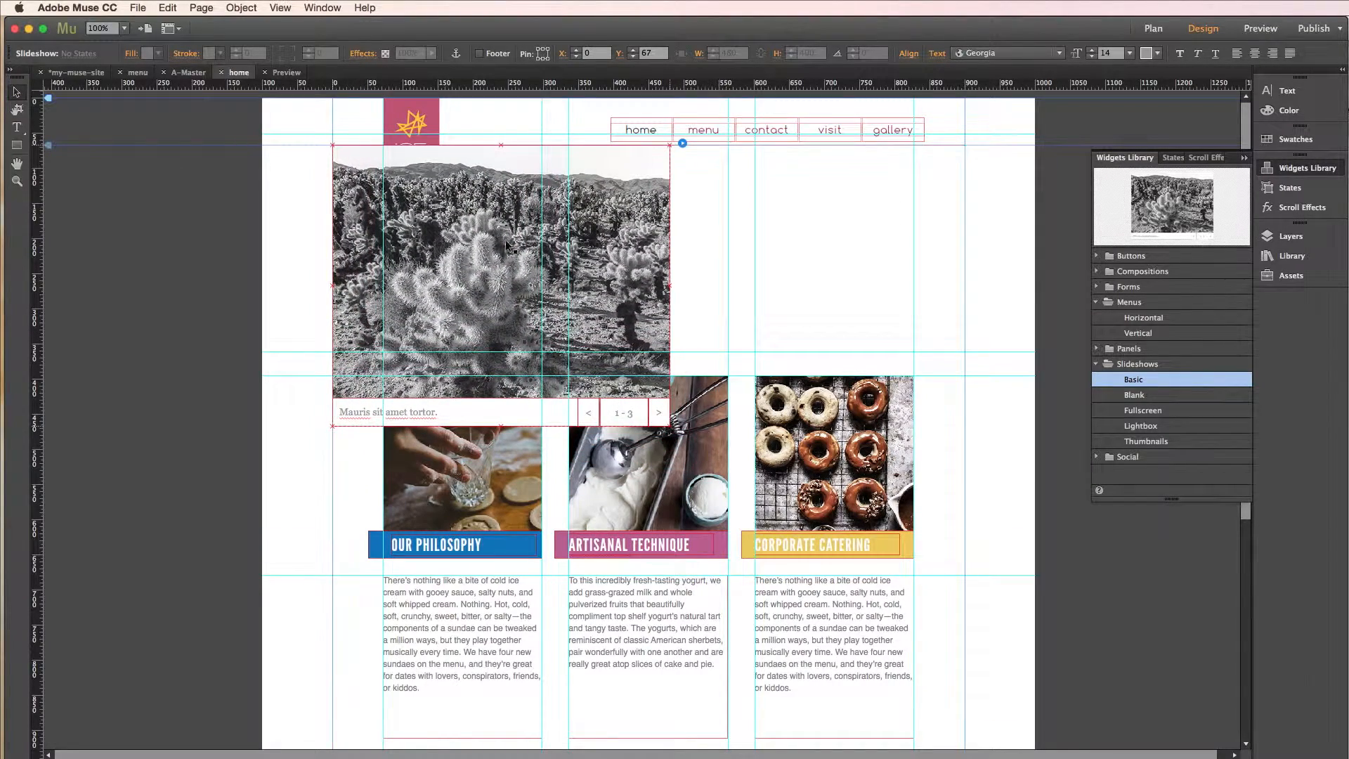
# Step: Resize the slideshow's hero image to 900 by 294 between the layout guides and delete the caption below it
pyautogui.click(645, 294)
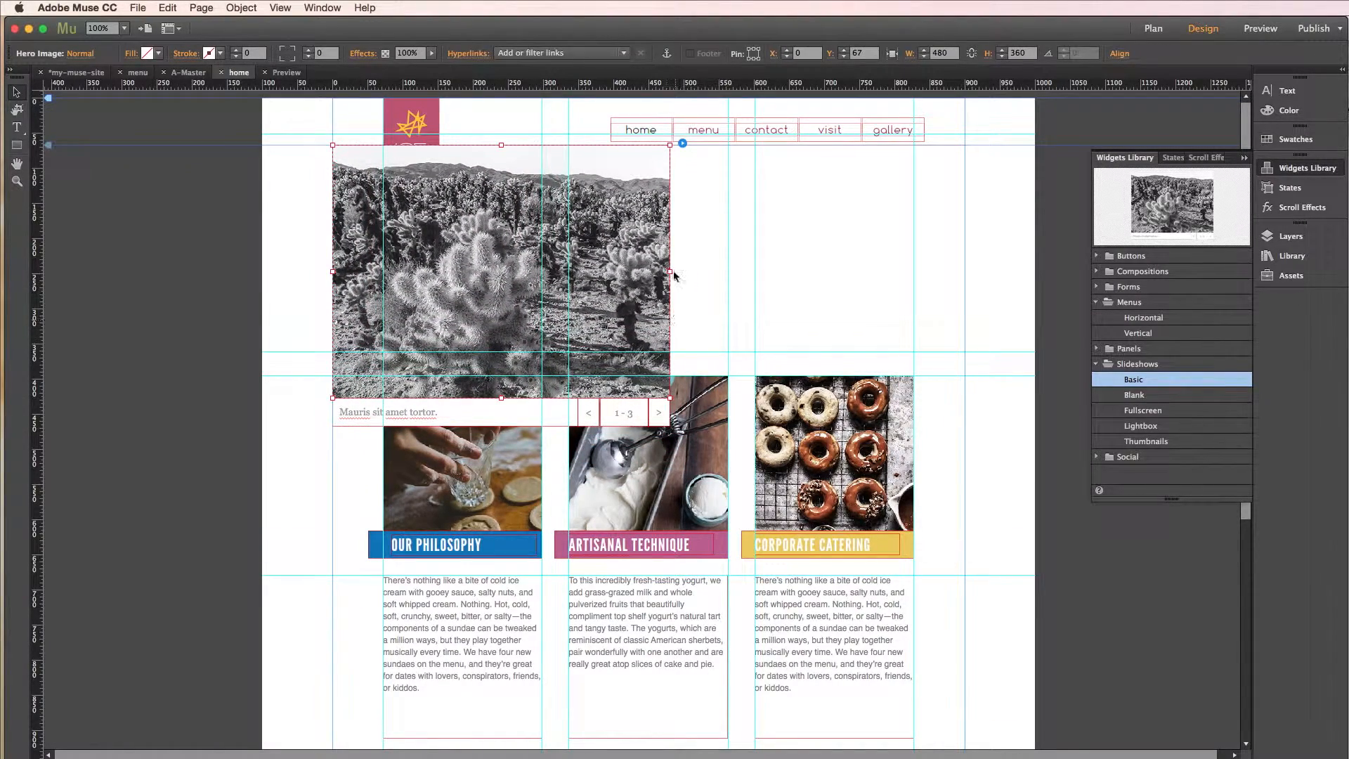
pyautogui.moveTo(671, 272); pyautogui.dragTo(966, 278)
pyautogui.moveTo(648, 398); pyautogui.dragTo(650, 351)
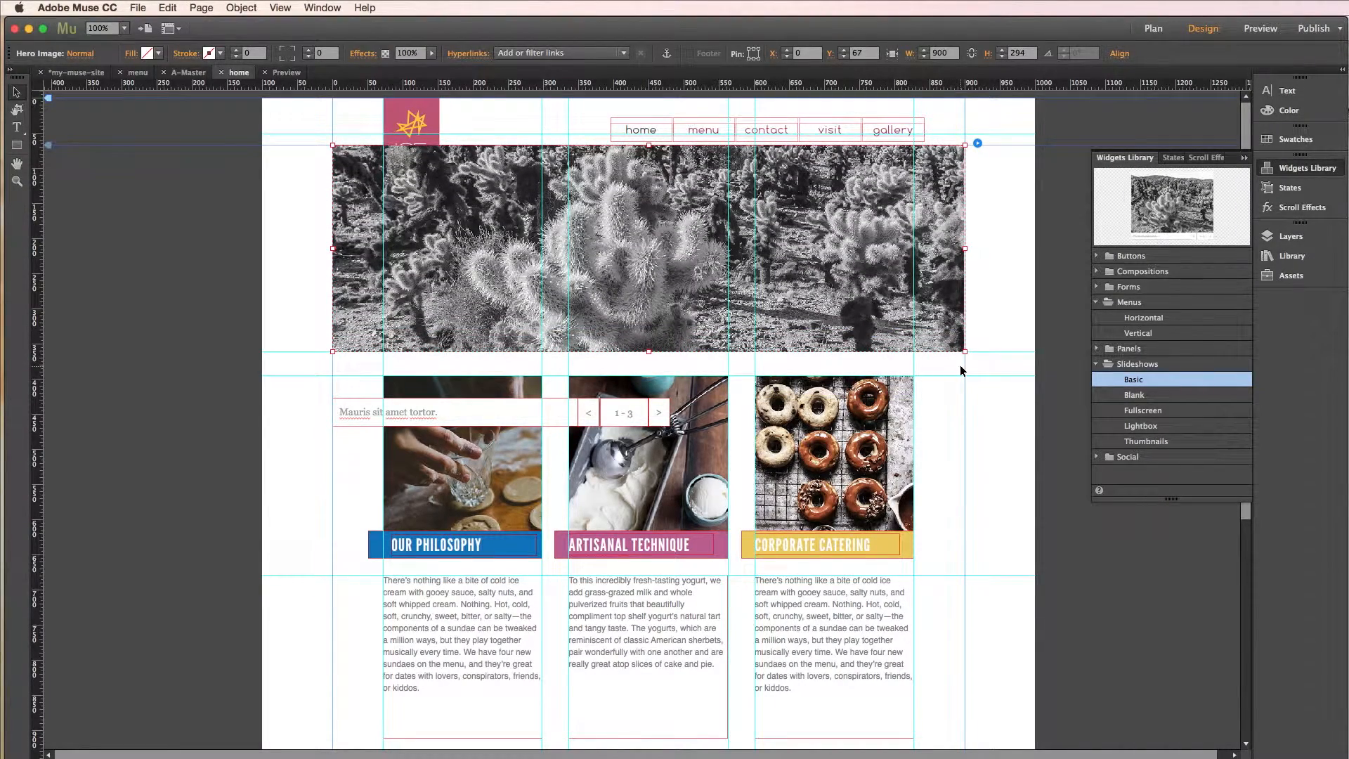
pyautogui.click(450, 419)
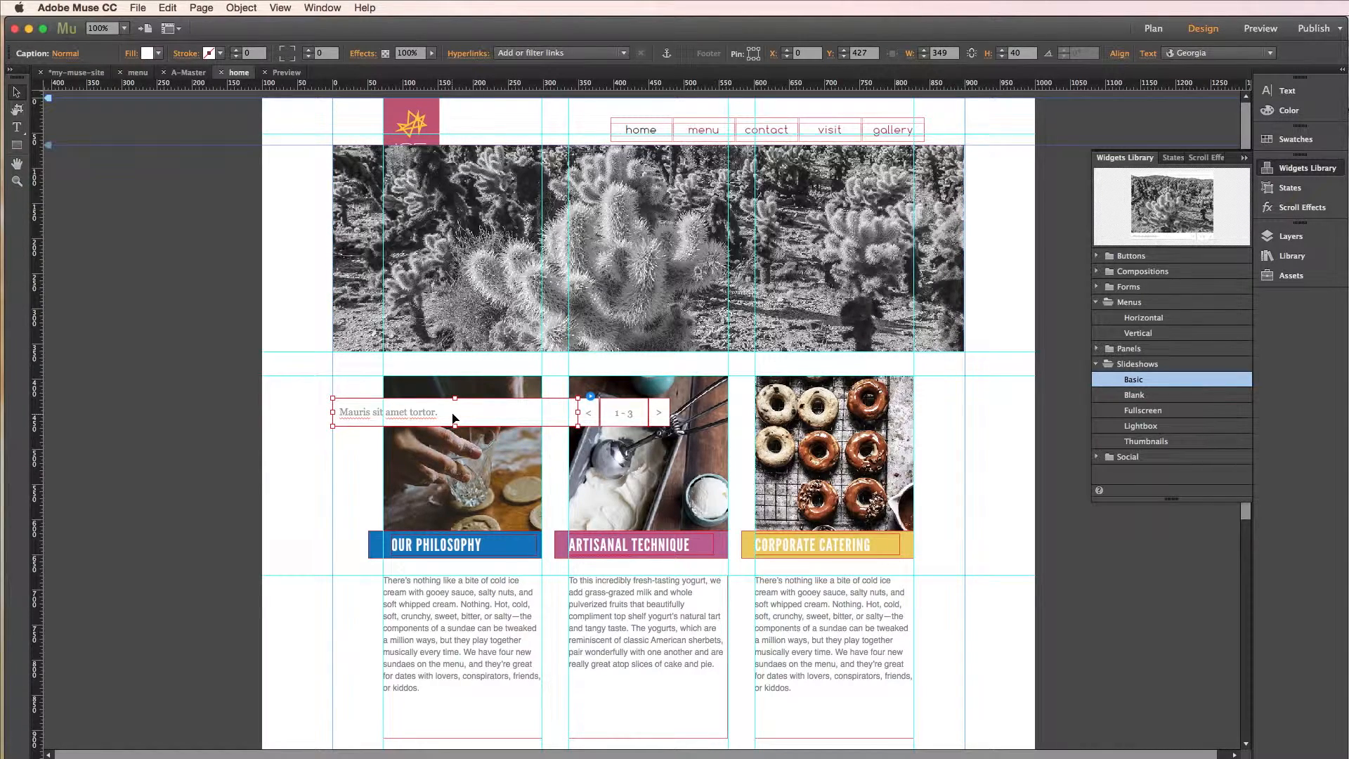
pyautogui.press('Delete')
# Step: Move the slideshow's previous and next arrows to the hero image's left and right edges at mid-height, and delete the slide counter
pyautogui.moveTo(587, 415)
pyautogui.mouseDown()
pyautogui.moveTo(462, 338)
pyautogui.moveTo(512, 387)
pyautogui.moveTo(587, 413)
pyautogui.mouseUp()
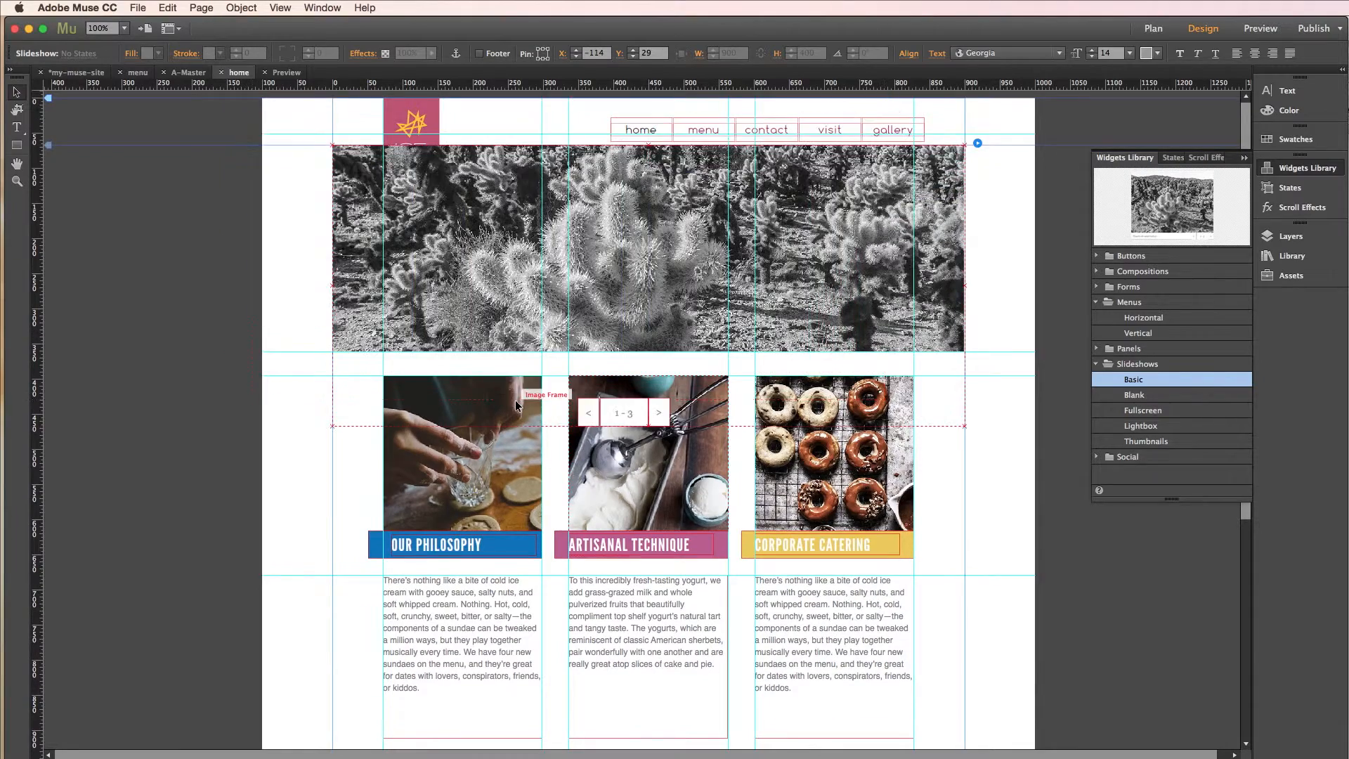
pyautogui.click(592, 415)
pyautogui.moveTo(592, 415); pyautogui.dragTo(344, 253)
pyautogui.click(659, 416)
pyautogui.click(660, 418)
pyautogui.moveTo(671, 415); pyautogui.dragTo(956, 260)
pyautogui.click(630, 418)
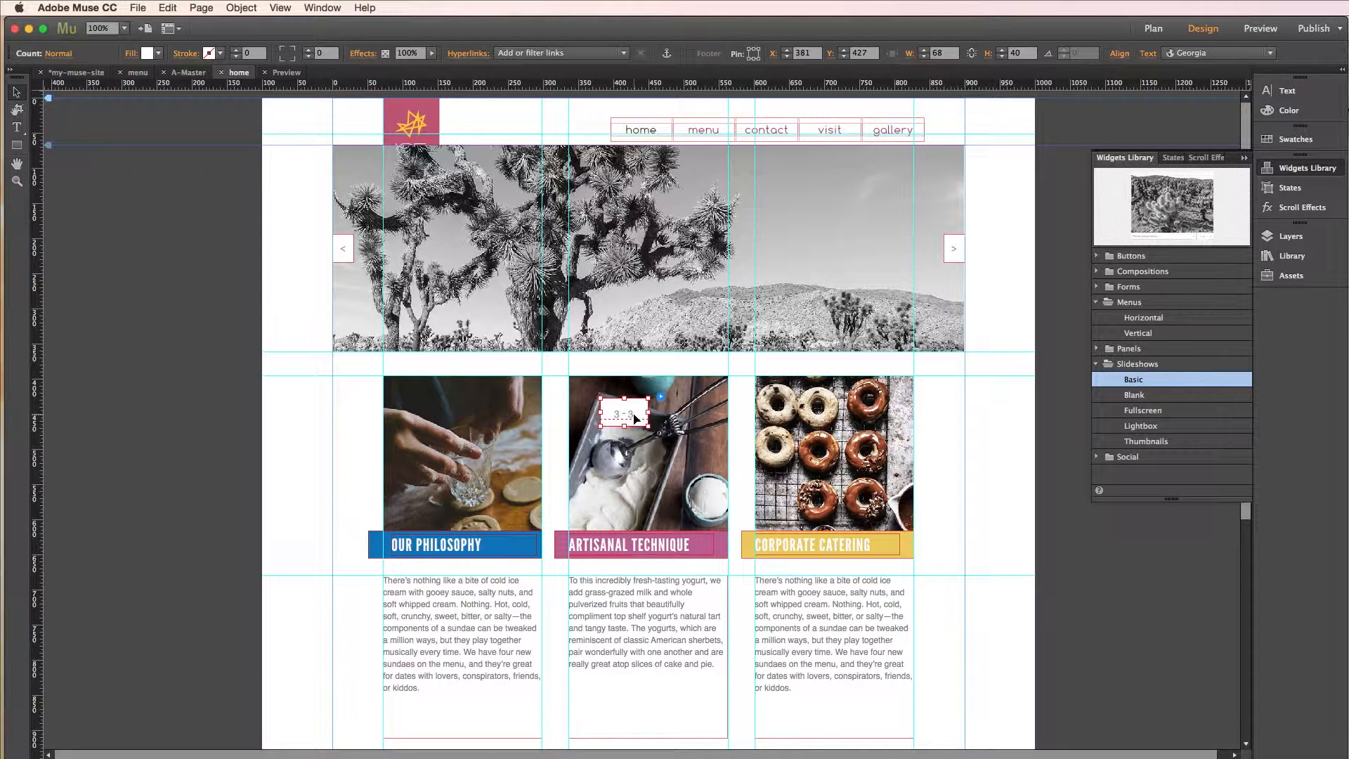
pyautogui.press('Delete')
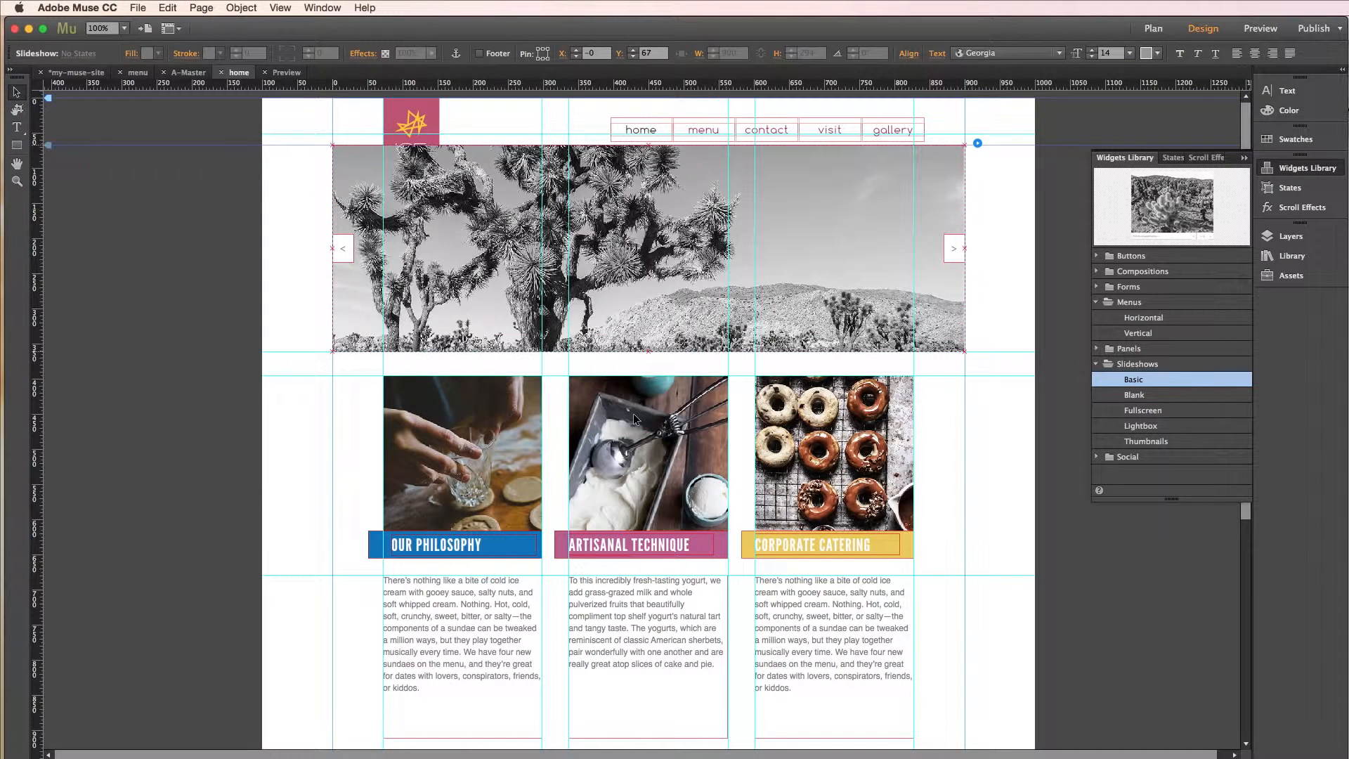
# Step: Set the opacity of the slideshow's navigation arrows to 48%
pyautogui.click(955, 257)
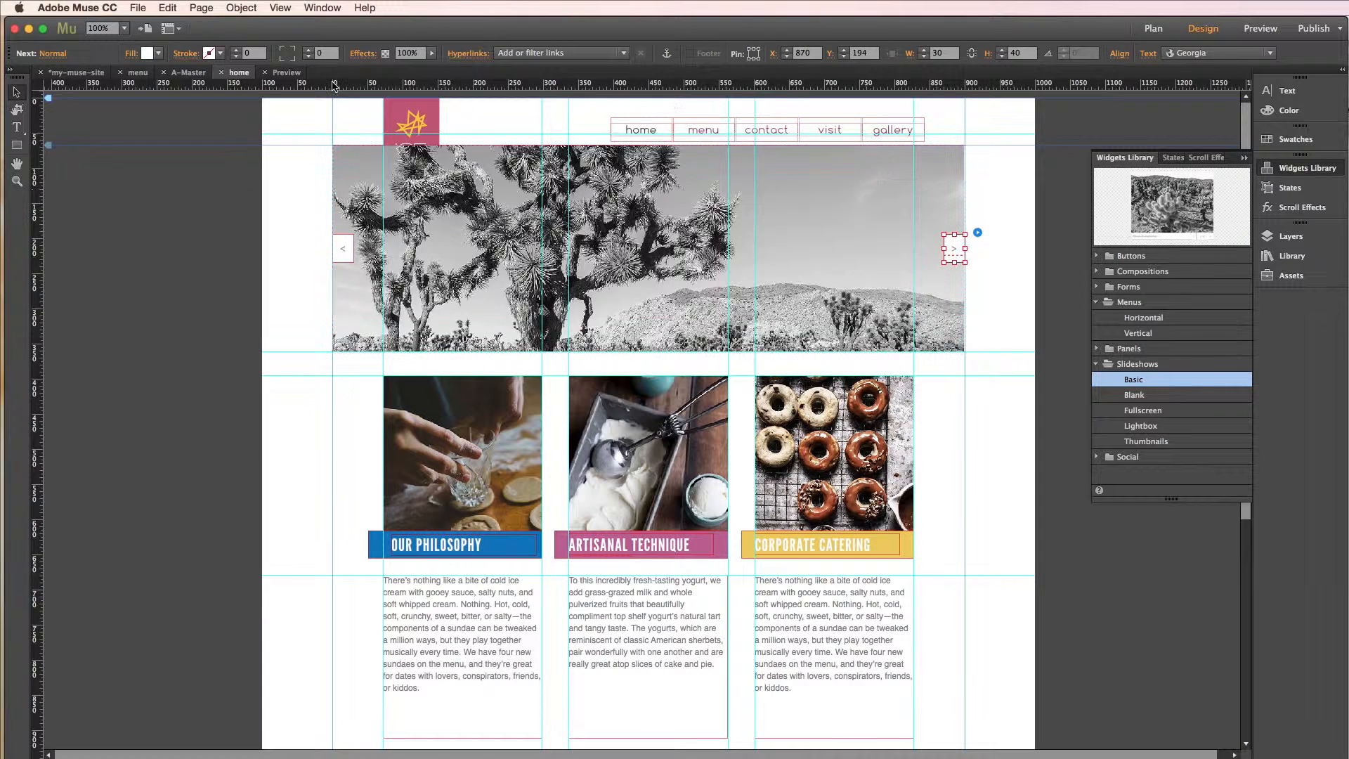
pyautogui.moveTo(432, 53); pyautogui.dragTo(403, 69)
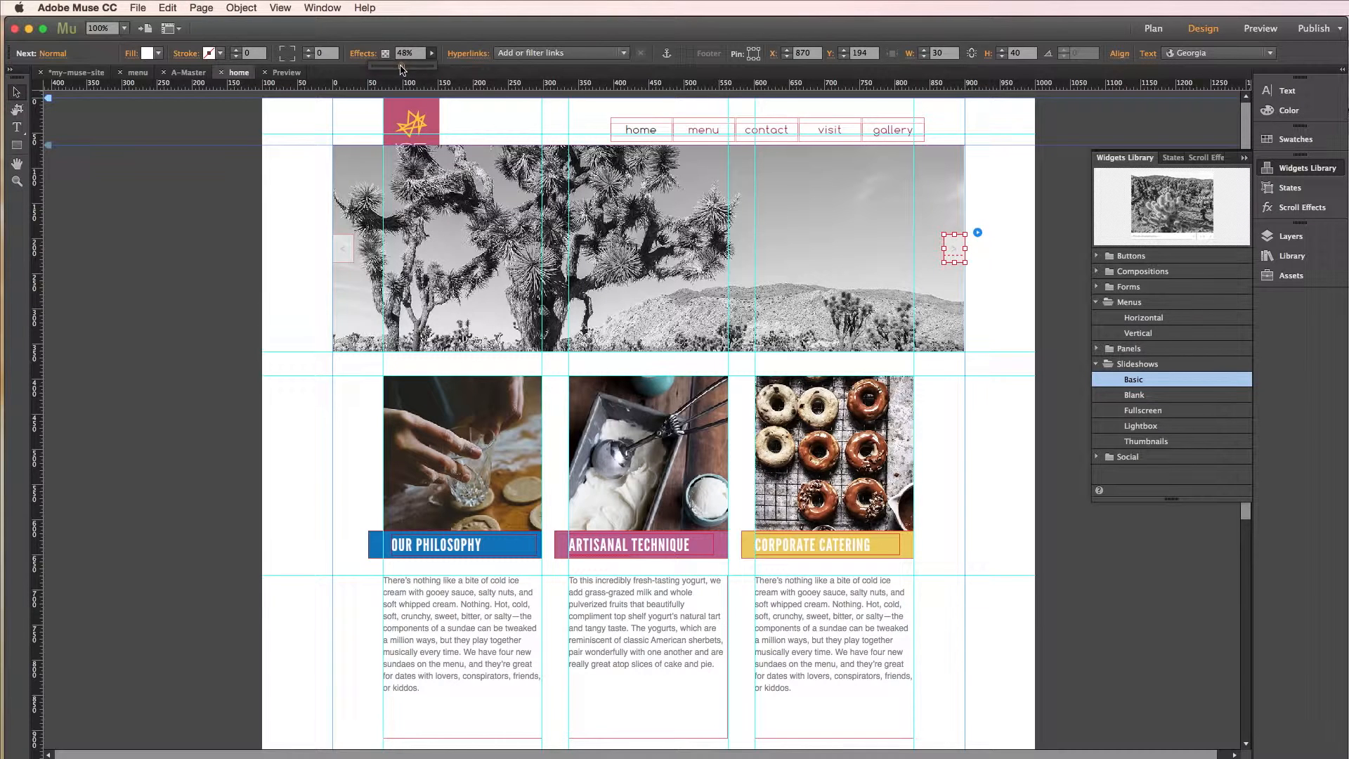
pyautogui.click(988, 212)
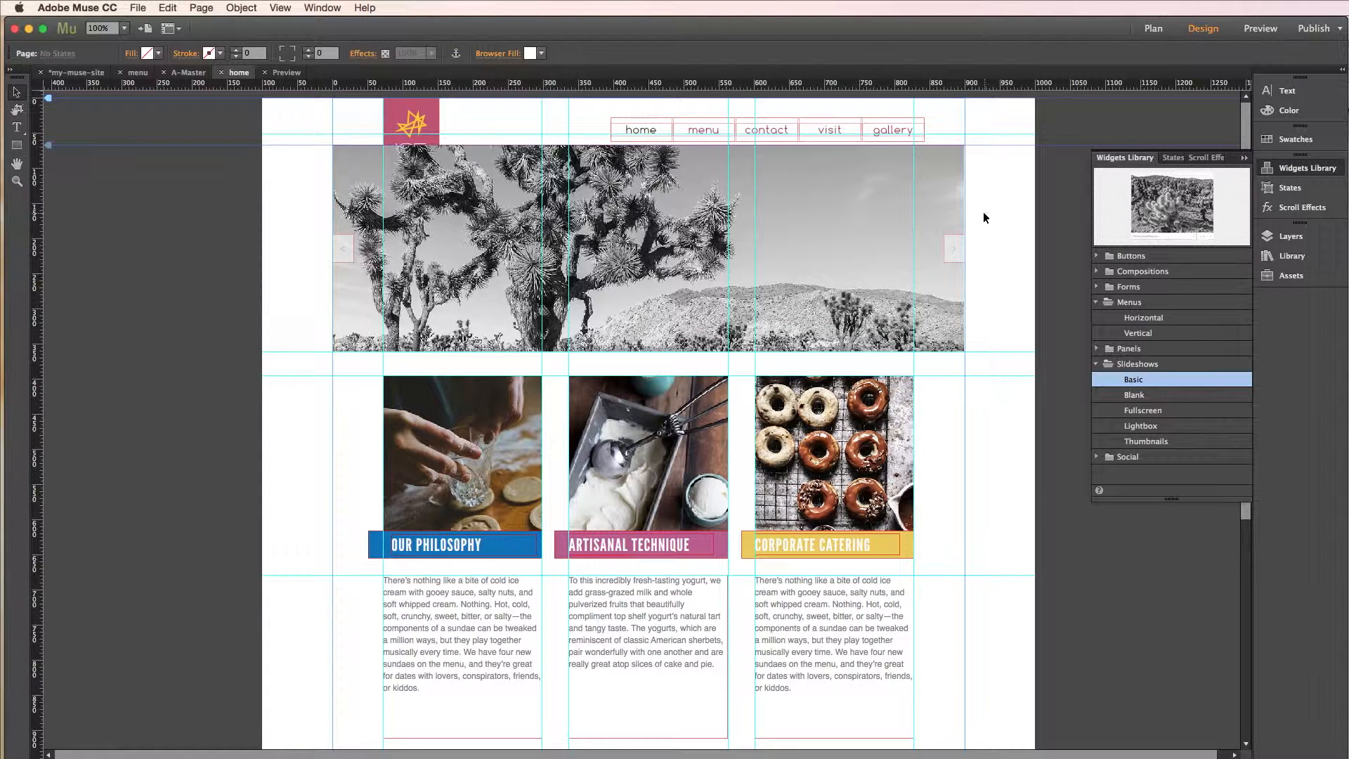
# Step: Preview the home page, advance through the slideshow with its next arrow, and return to Design mode
pyautogui.click(1260, 29)
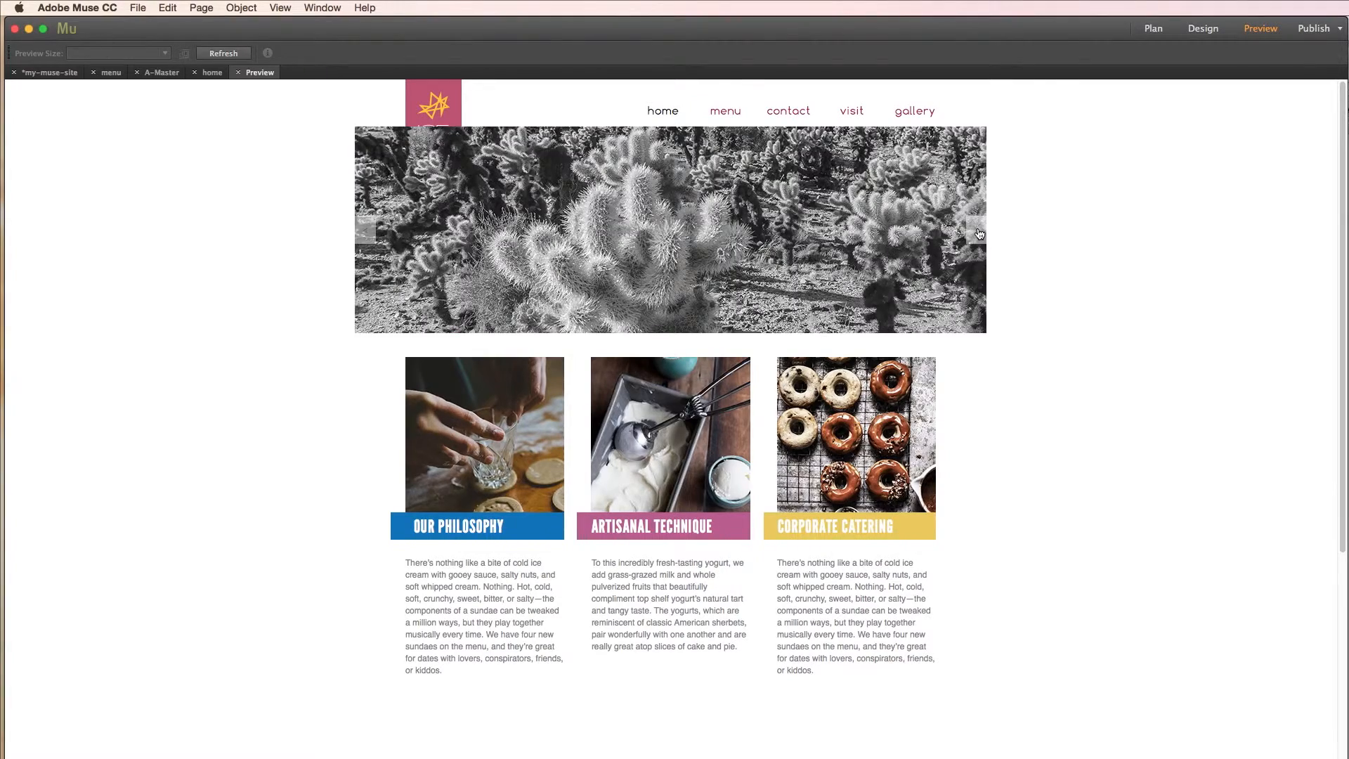
pyautogui.click(978, 234)
pyautogui.click(976, 234)
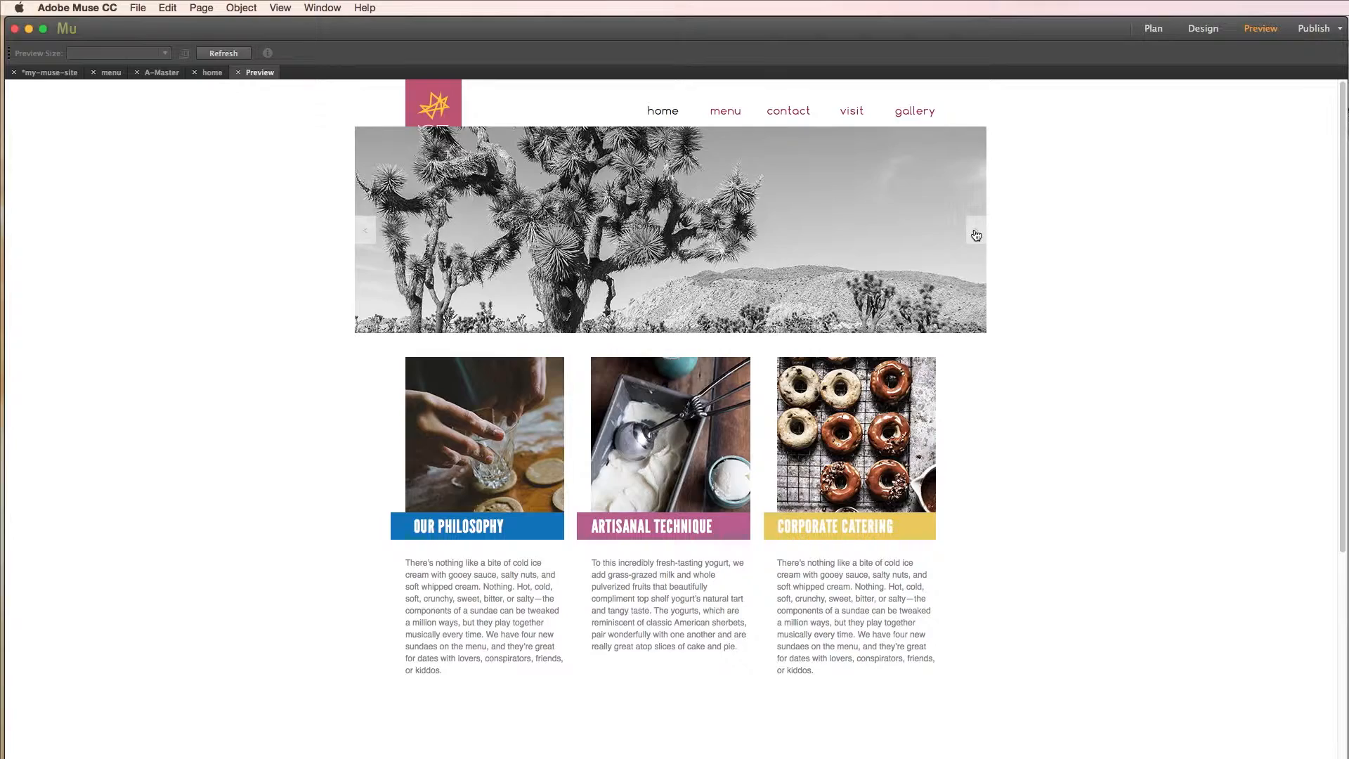
pyautogui.click(976, 235)
pyautogui.click(976, 234)
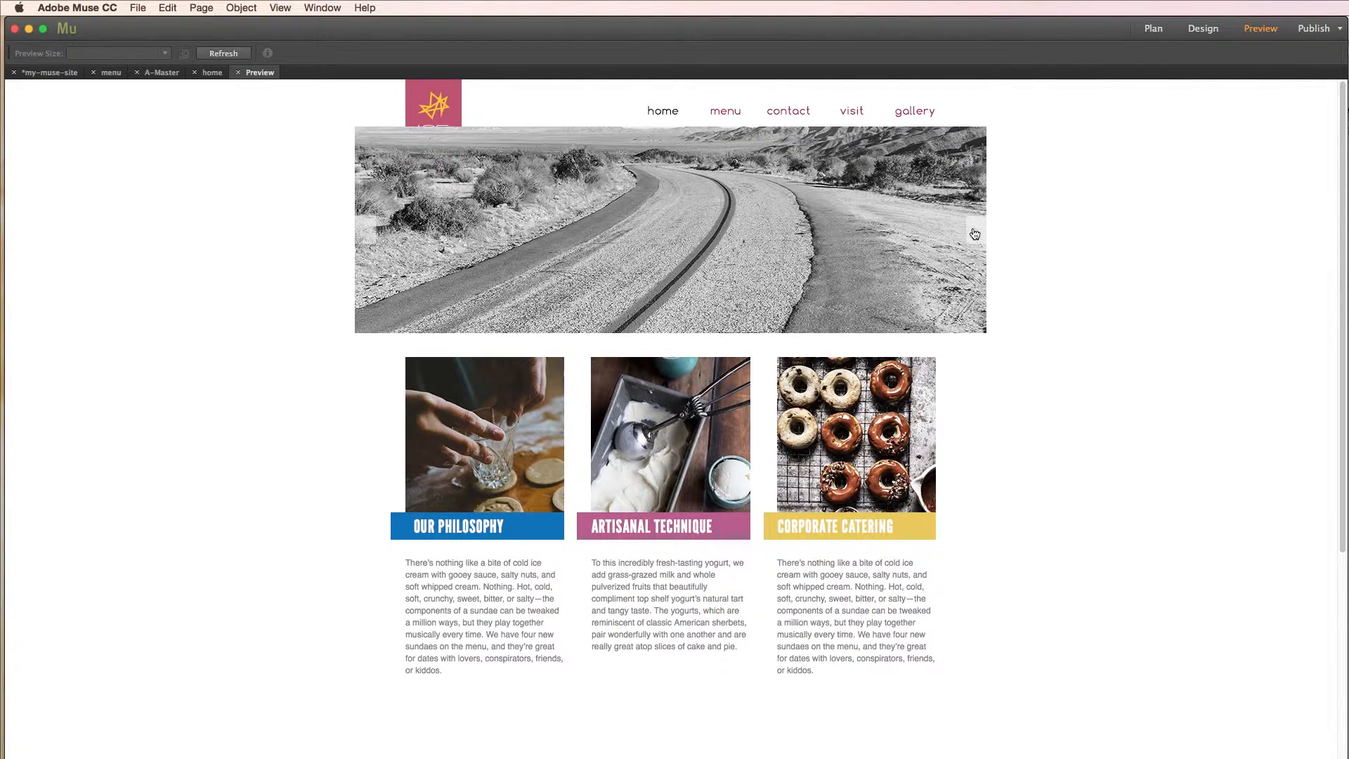
pyautogui.click(975, 234)
pyautogui.click(973, 232)
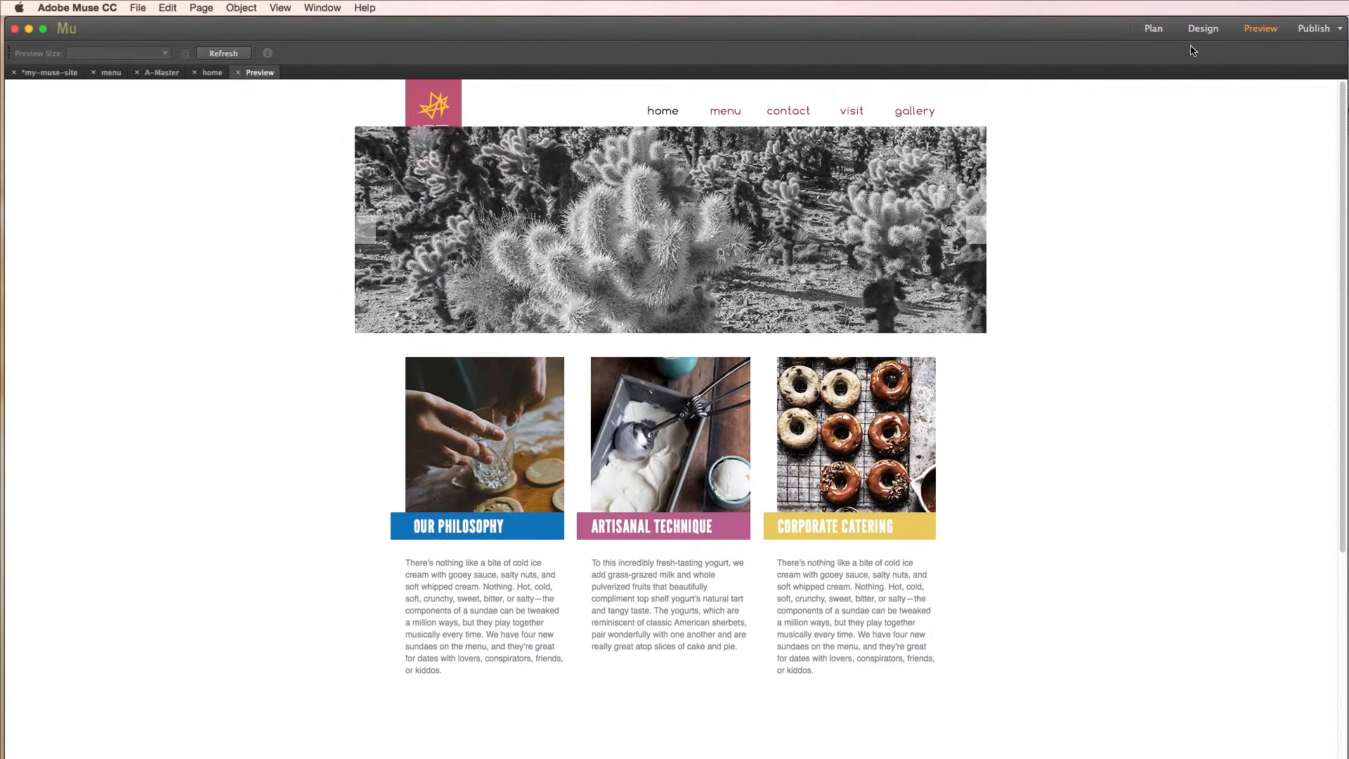
pyautogui.click(1155, 33)
pyautogui.click(1201, 28)
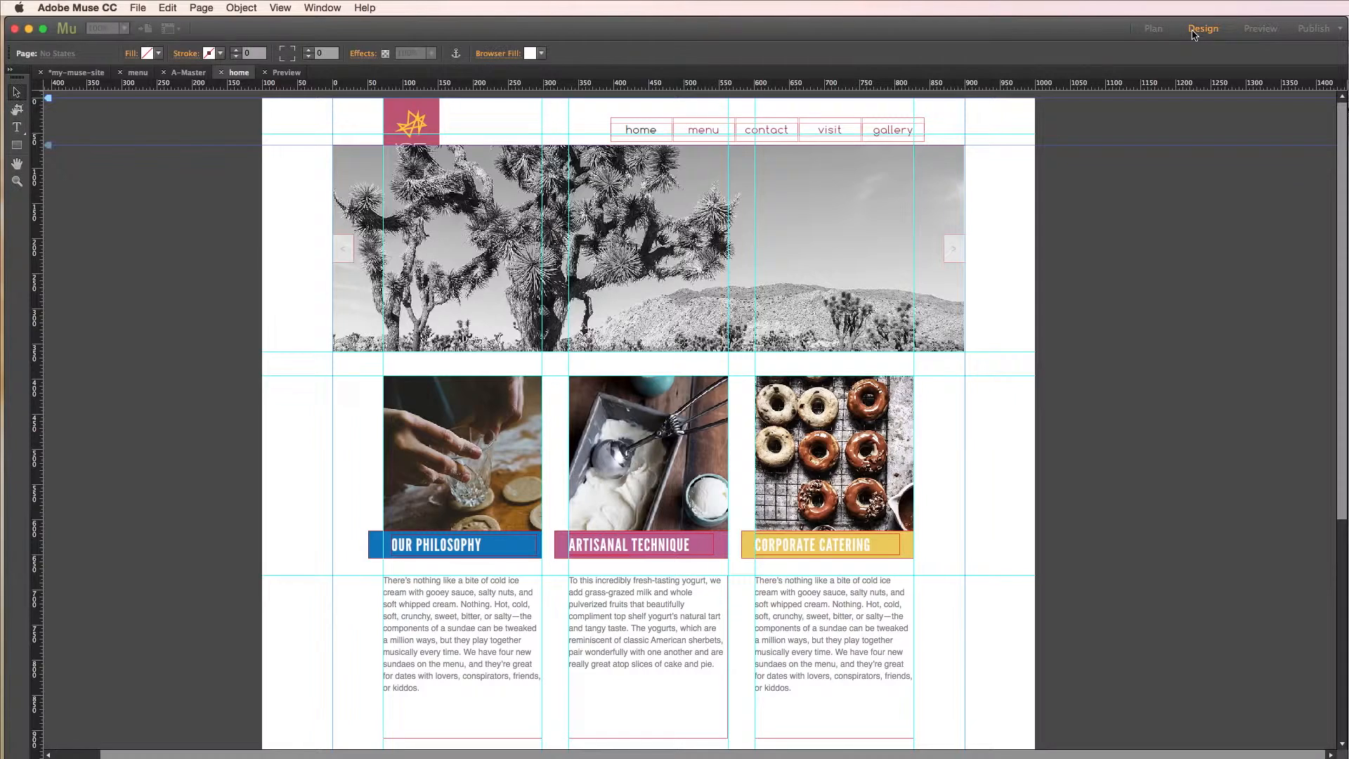
# Step: Examine the slideshow's options and browse the 05-images folder for pictures to add
pyautogui.click(905, 257)
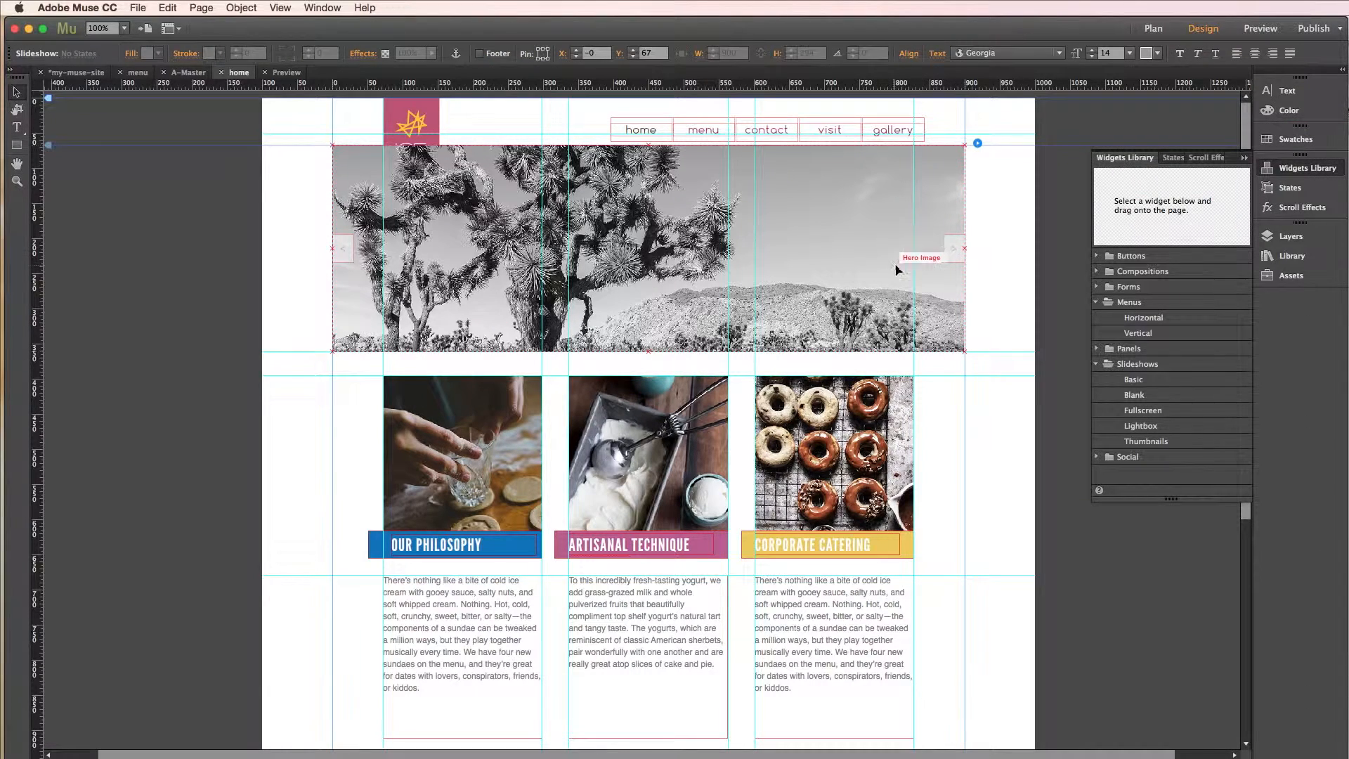
pyautogui.click(977, 144)
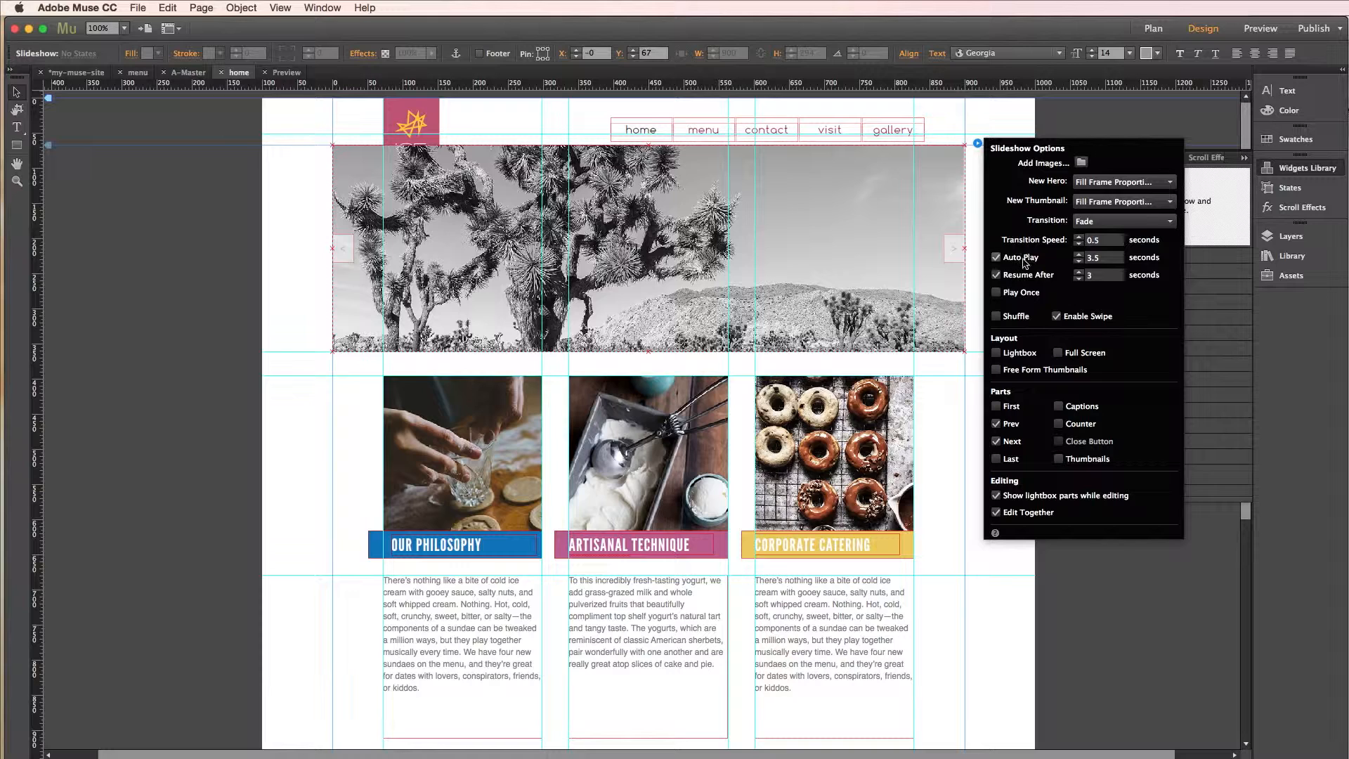
pyautogui.click(1082, 164)
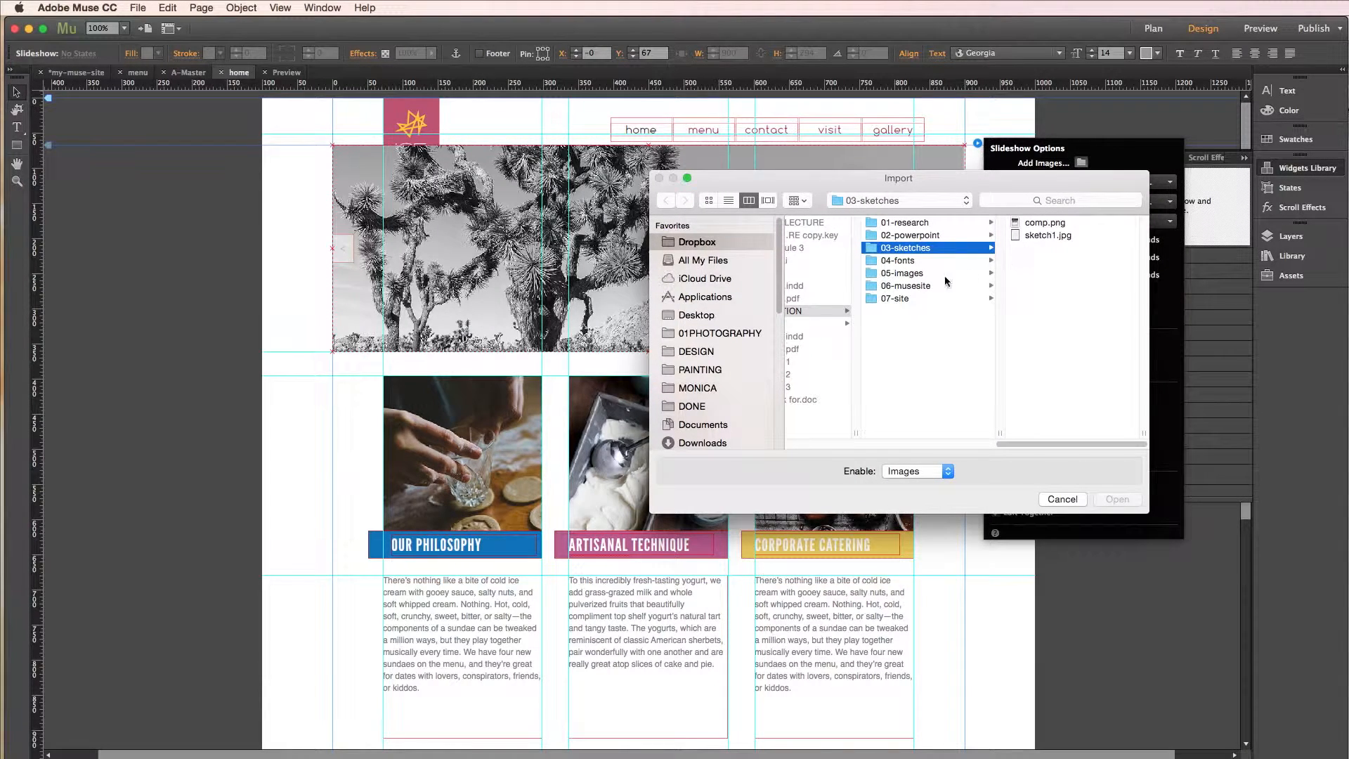
pyautogui.click(923, 277)
pyautogui.scroll(-5, 1106, 310)
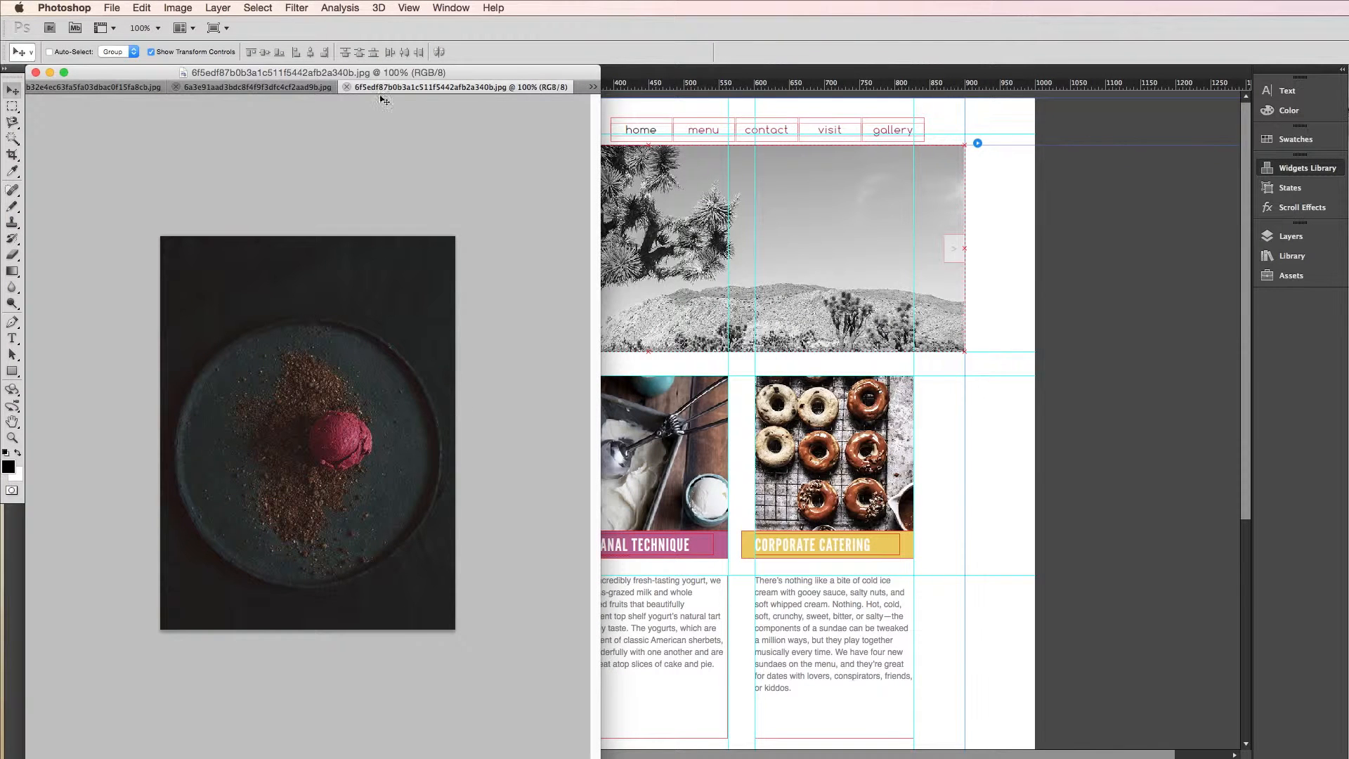
# Step: Review the images open in Photoshop and rotate the popsicle photo 90° clockwise
pyautogui.click(286, 88)
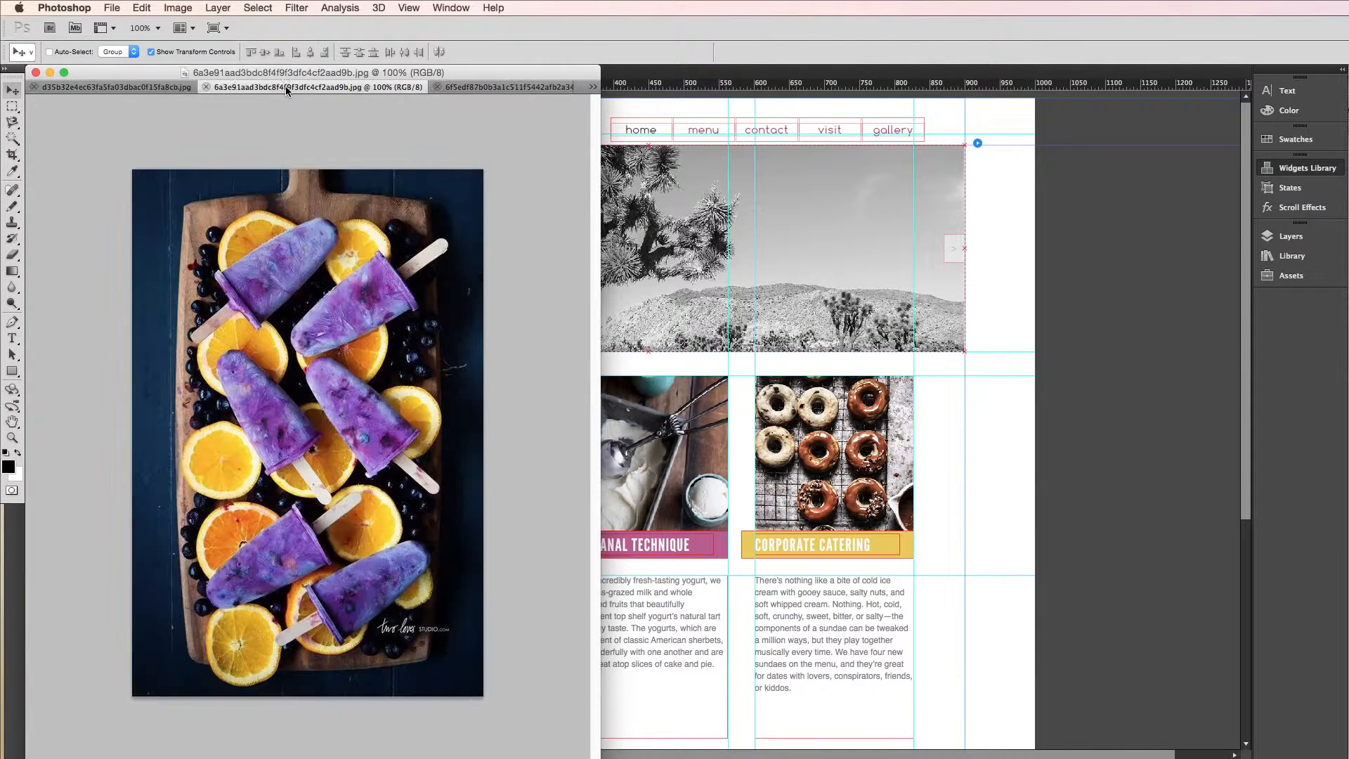
pyautogui.click(132, 89)
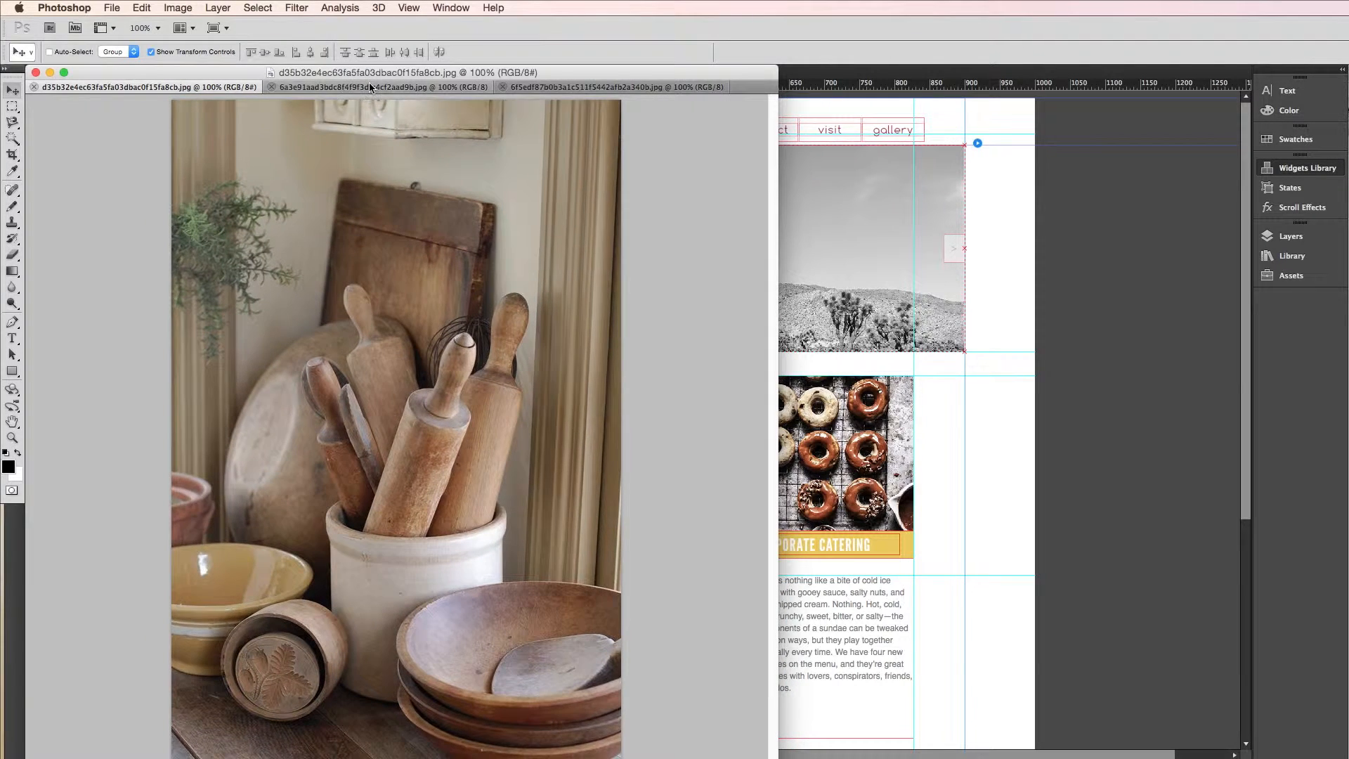
pyautogui.click(370, 88)
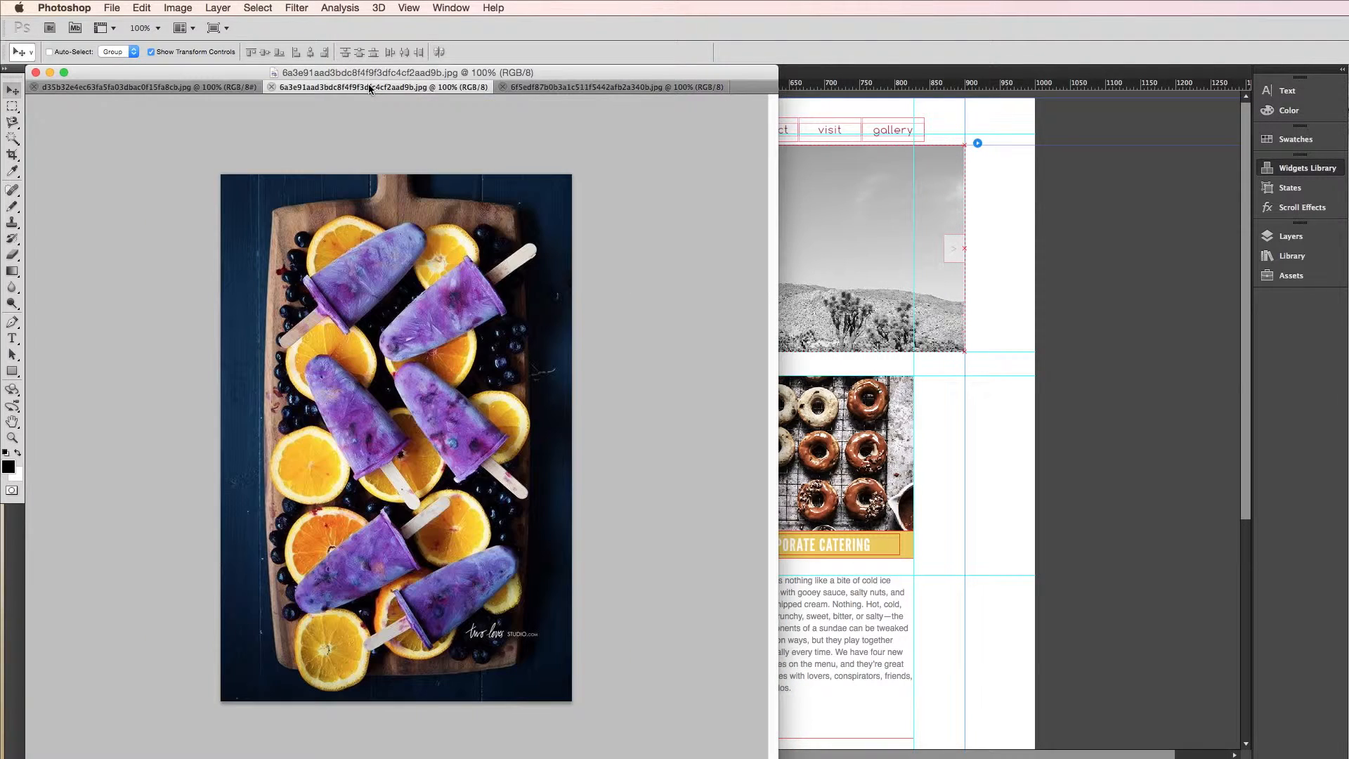
pyautogui.click(178, 8)
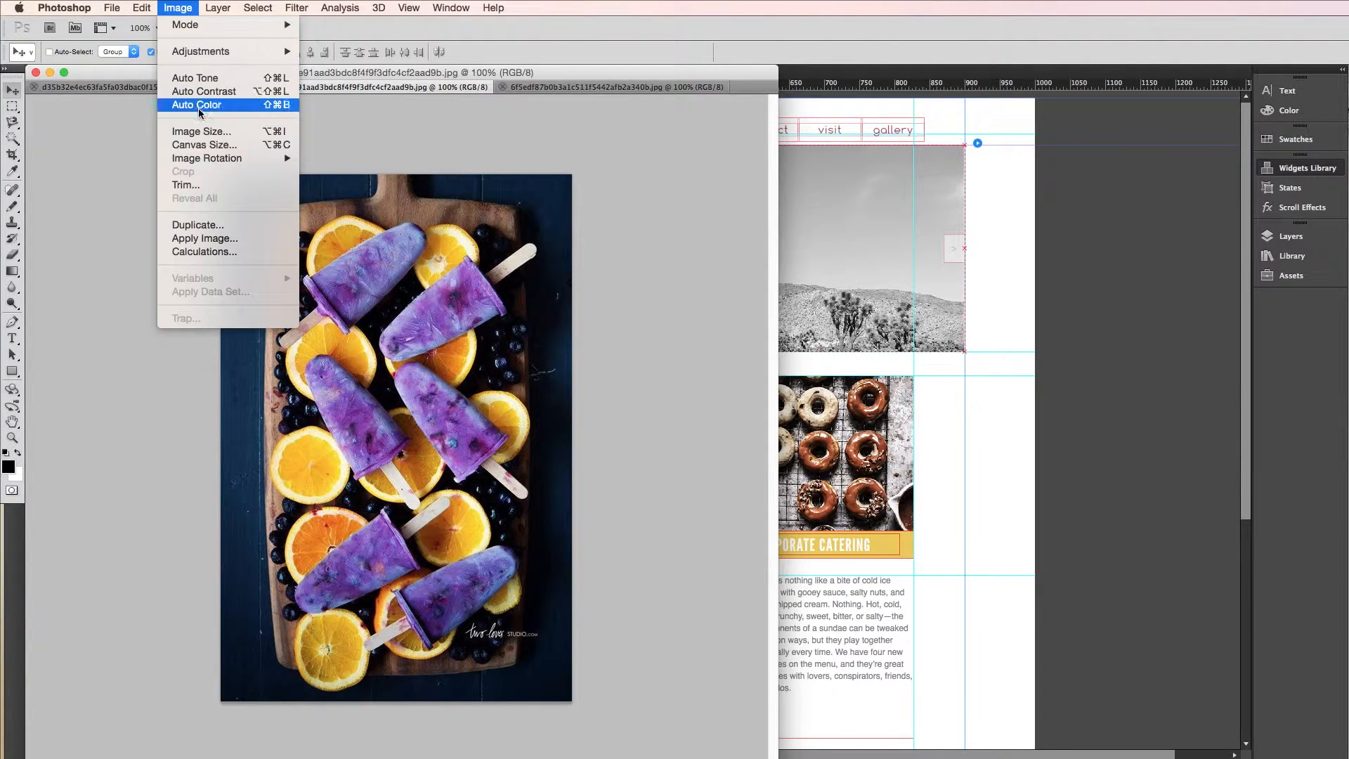
pyautogui.click(359, 172)
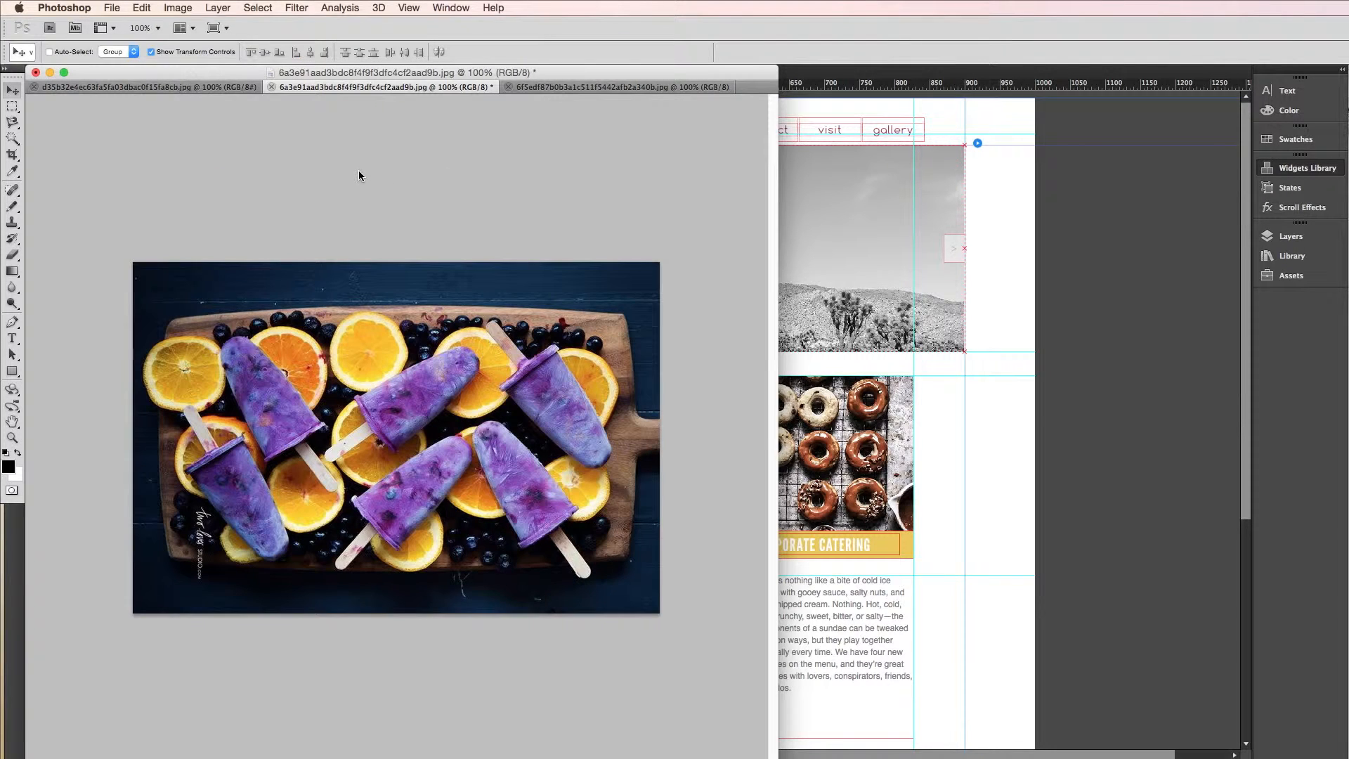
# Step: Rotate the photo of the pink ice cream scoop on a dark plate 90° counterclockwise
pyautogui.click(580, 88)
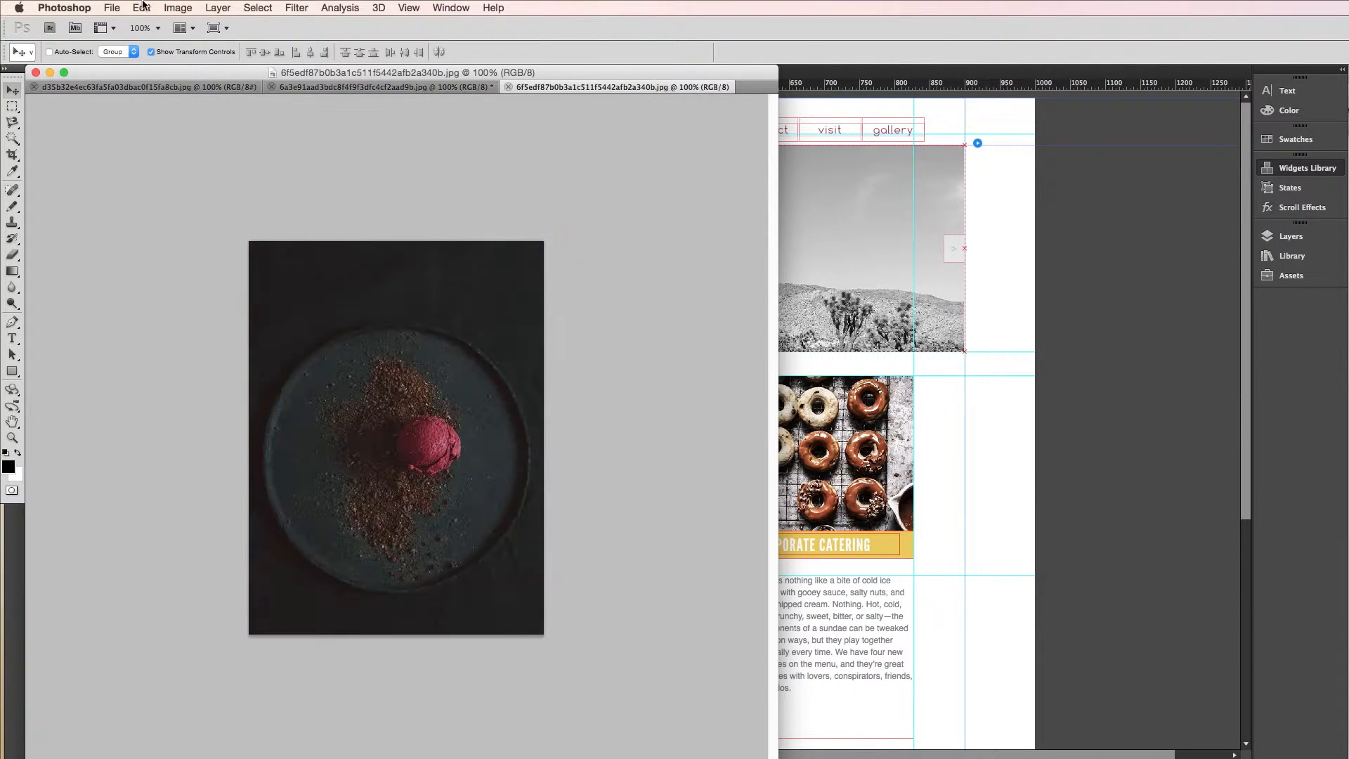
pyautogui.click(177, 7)
pyautogui.moveTo(239, 159)
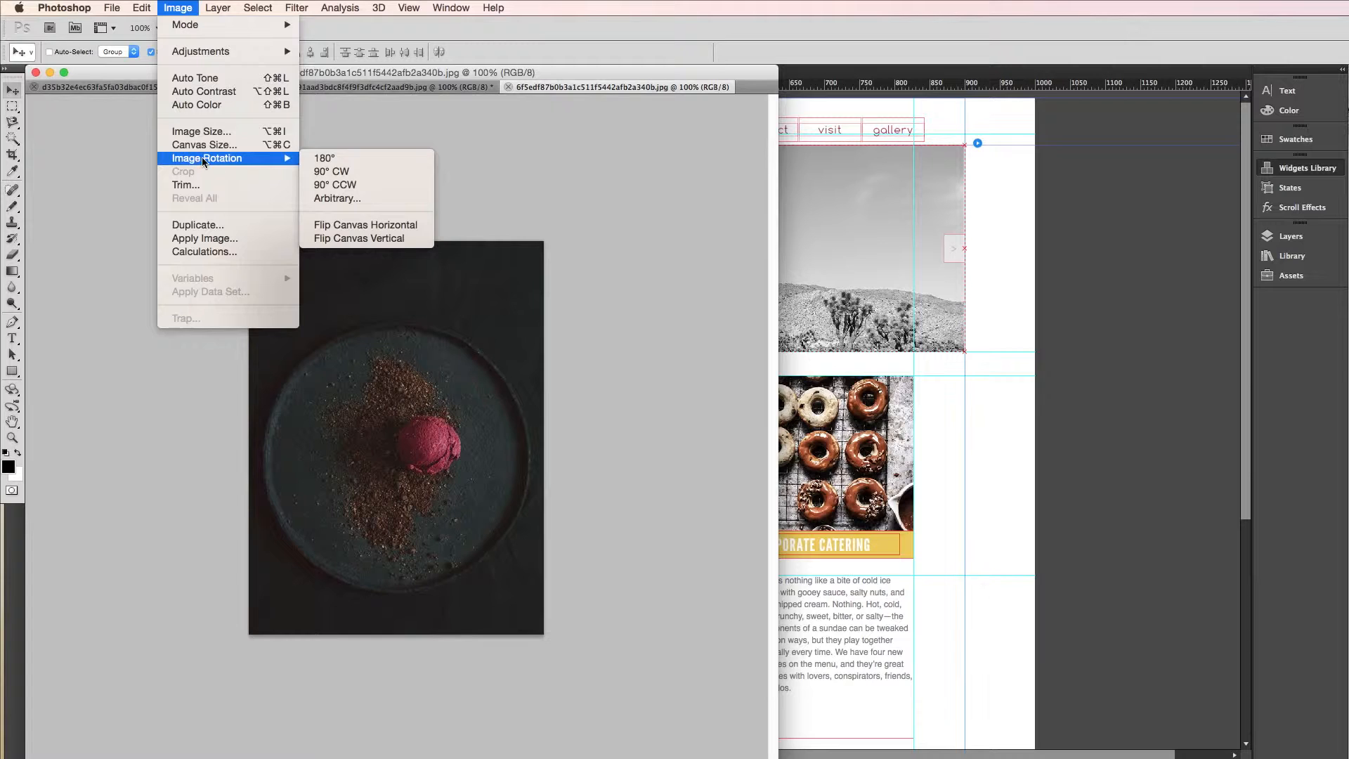
pyautogui.click(323, 185)
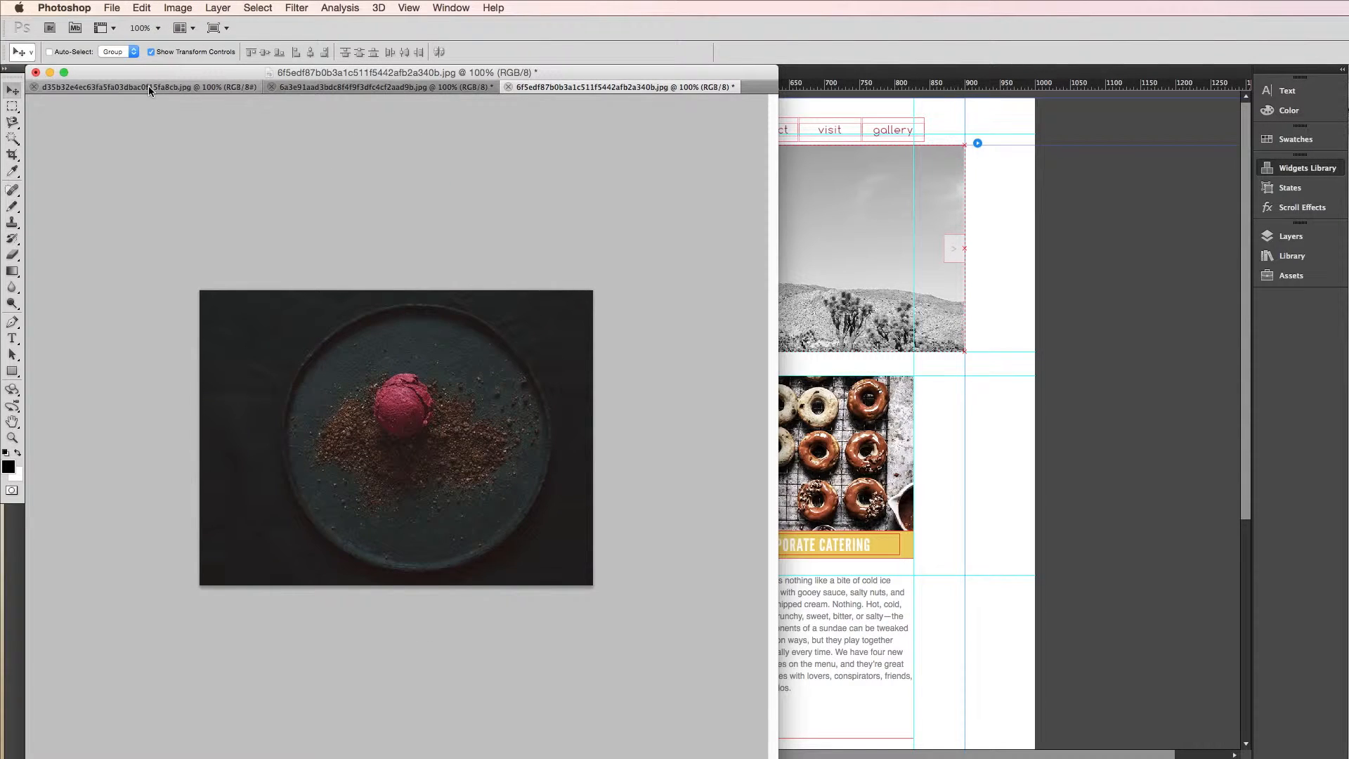
# Step: Activate the Crop tool while reviewing the rolling pins photo, and bring the popsicle photo back to the front
pyautogui.click(149, 88)
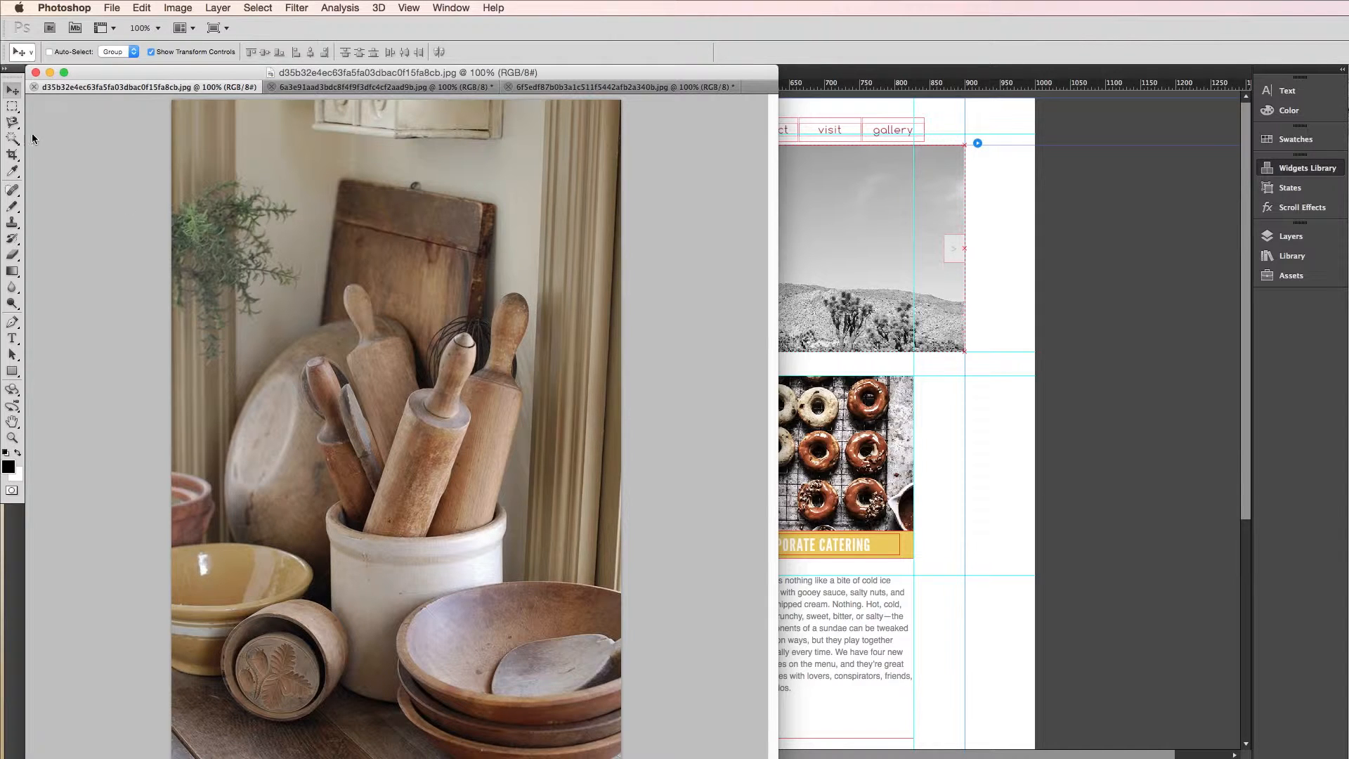
pyautogui.click(12, 155)
pyautogui.click(370, 88)
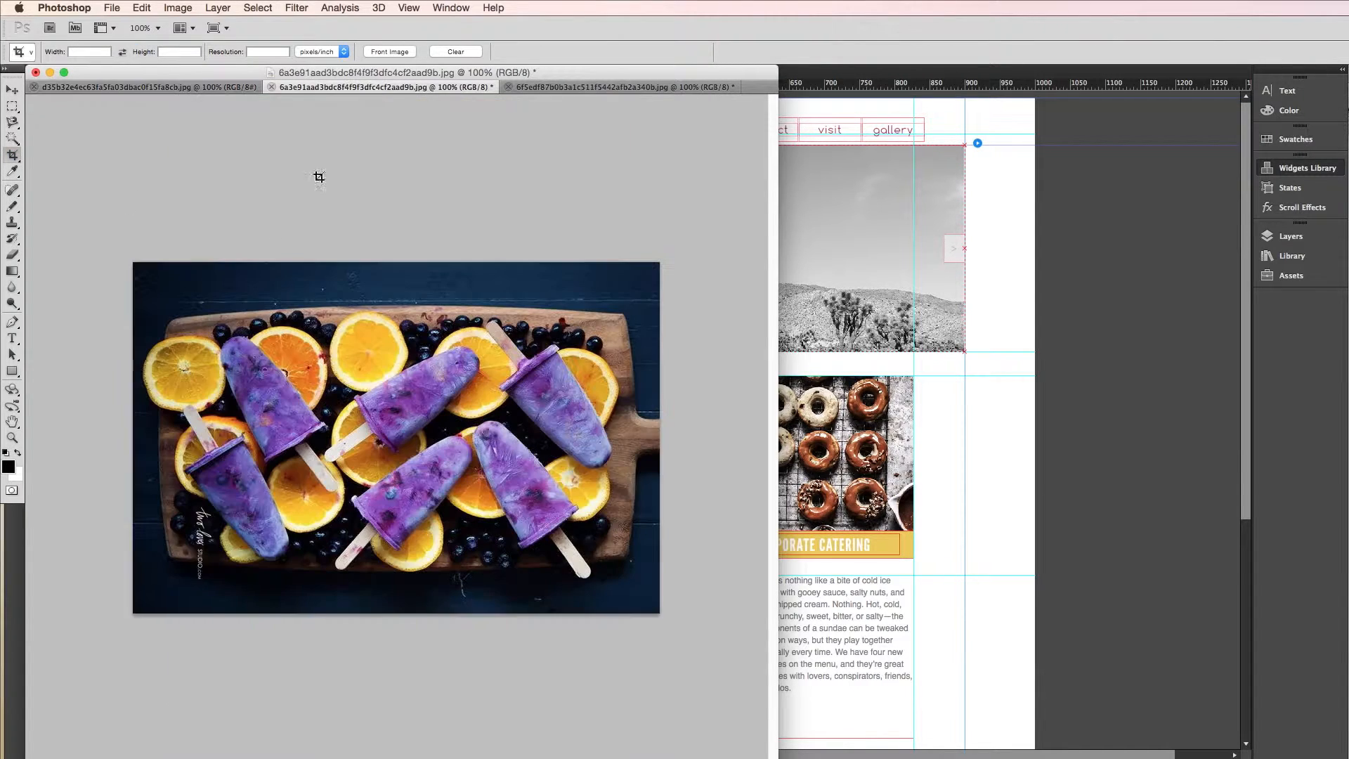
# Step: Check the popsicle photo's pixel dimensions in its image size settings without changing them
pyautogui.click(178, 8)
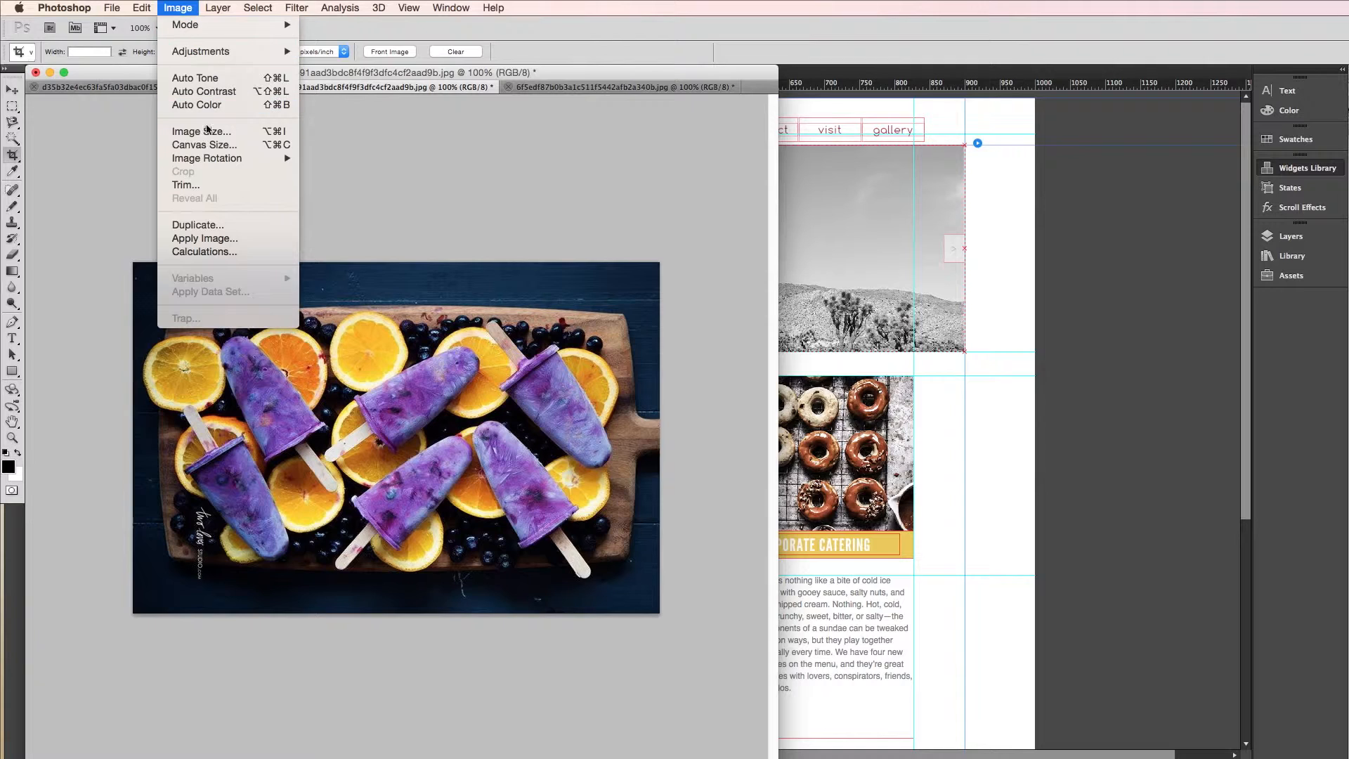
pyautogui.click(199, 129)
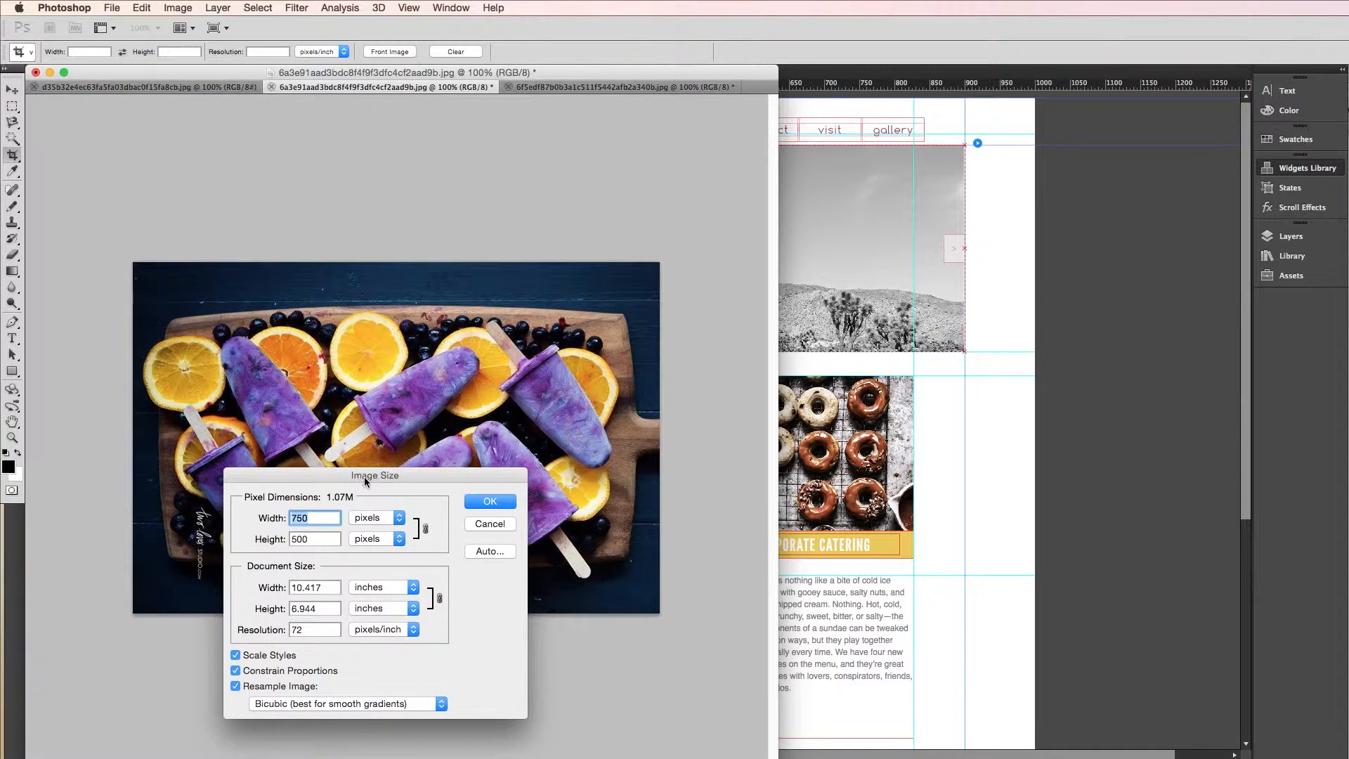
pyautogui.moveTo(364, 476); pyautogui.dragTo(663, 191)
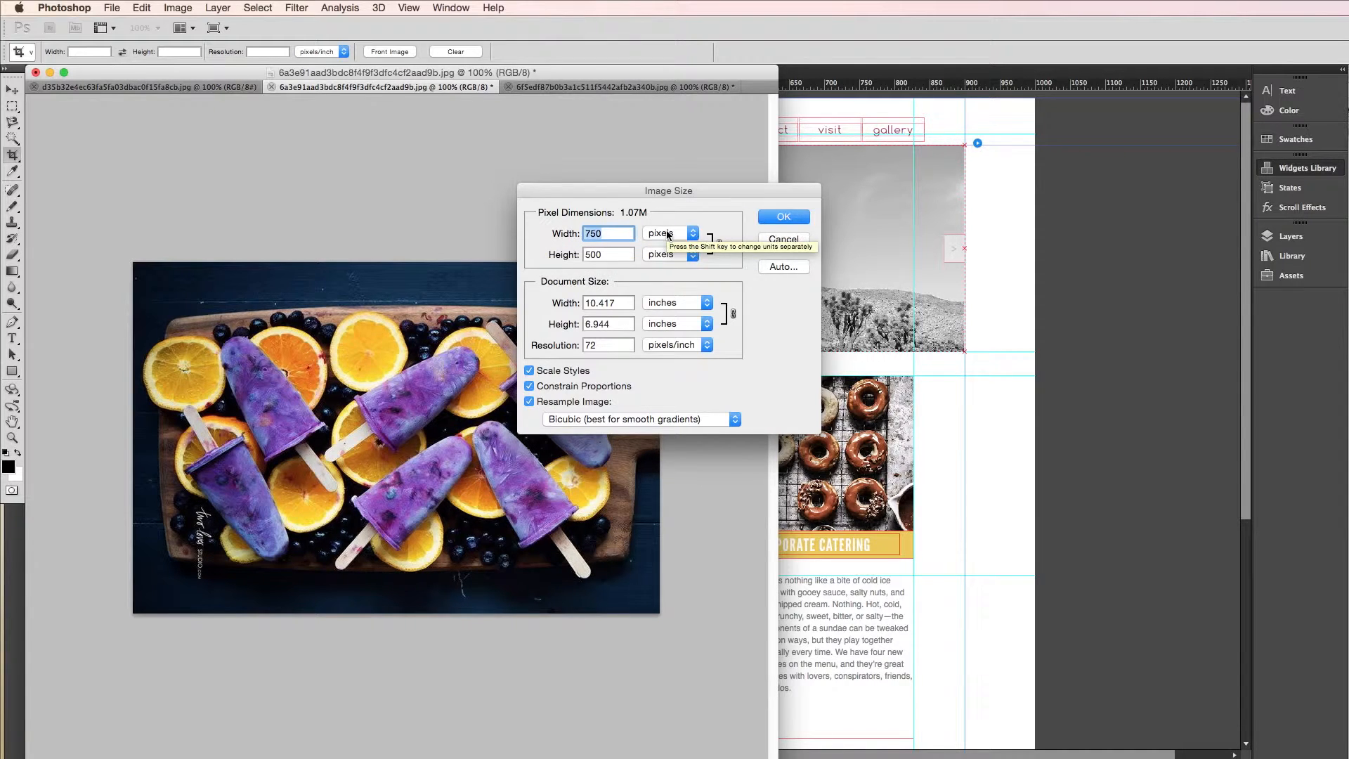
pyautogui.click(782, 239)
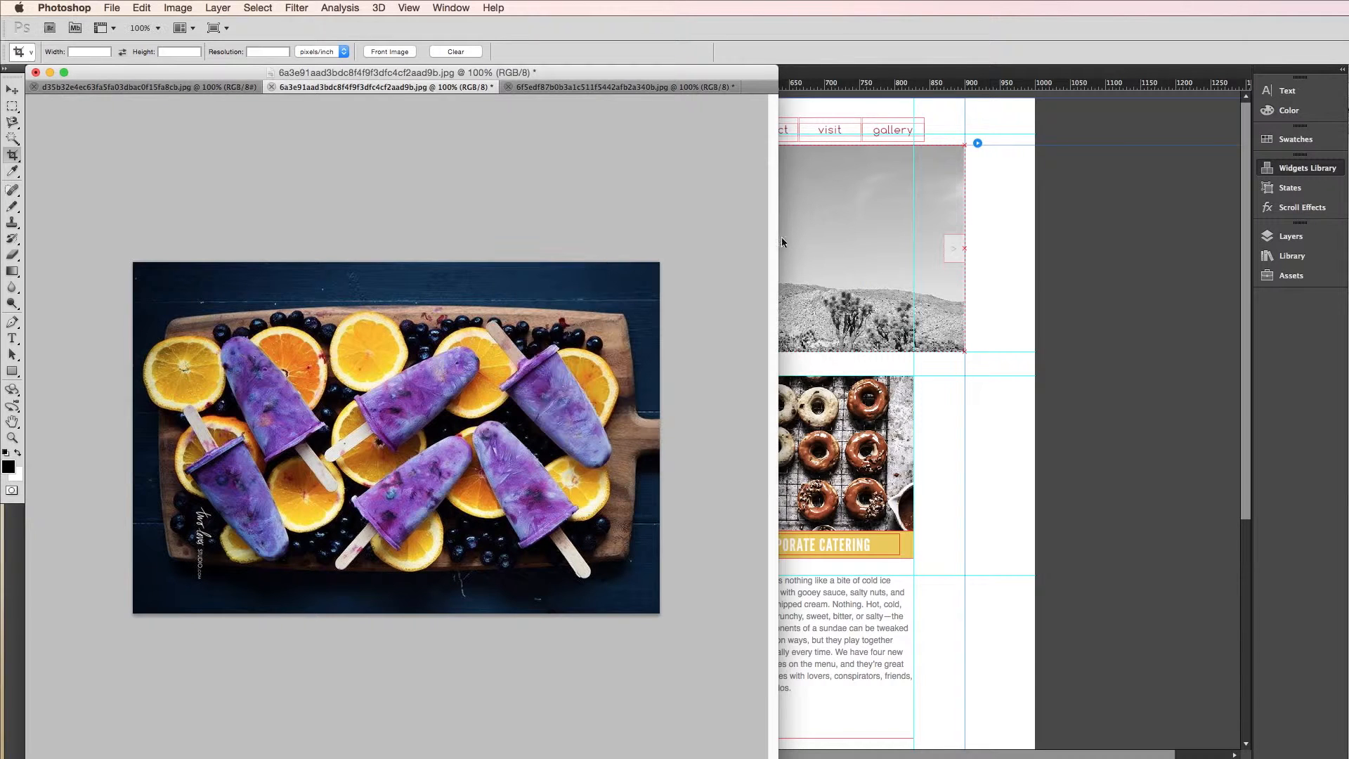
# Step: Resize the popsicle photo to a width of 900 pixels with its proportions constrained
pyautogui.click(177, 8)
pyautogui.click(194, 133)
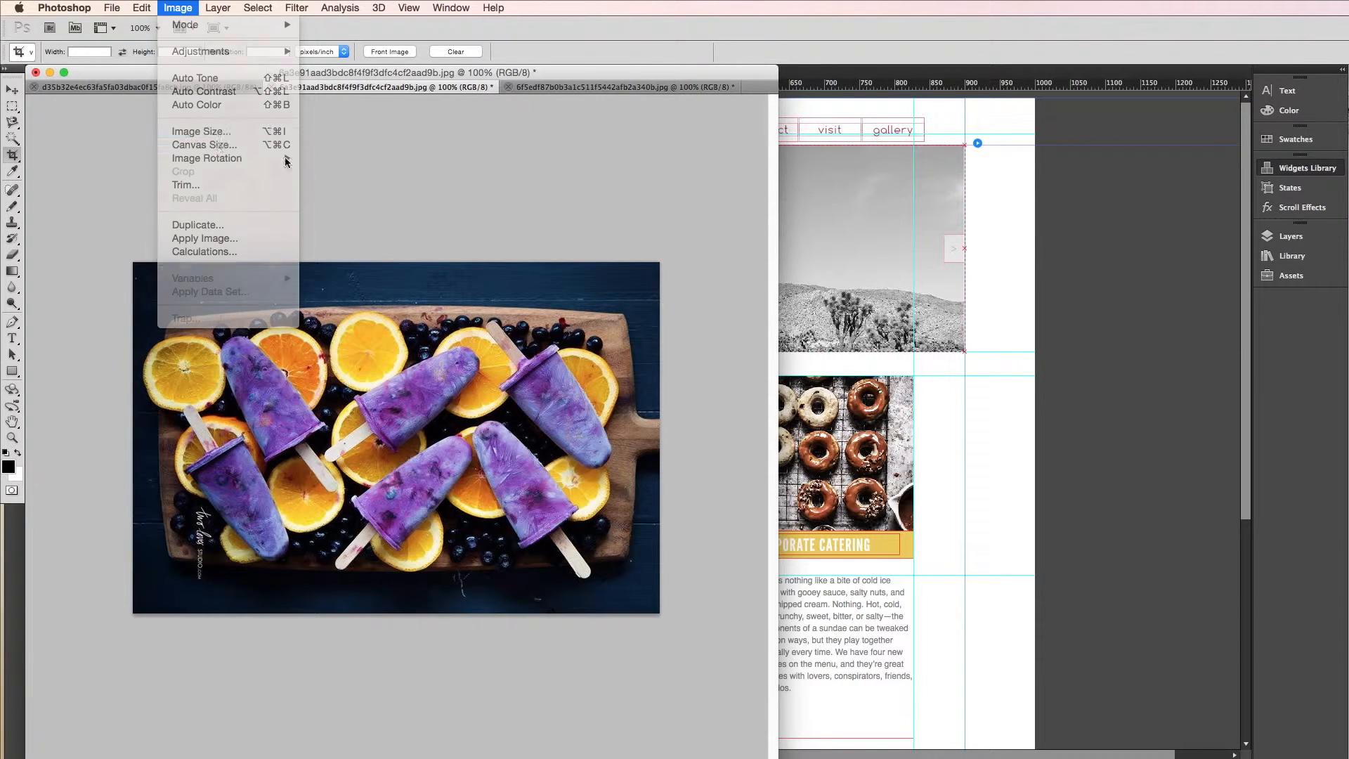
pyautogui.write('900')
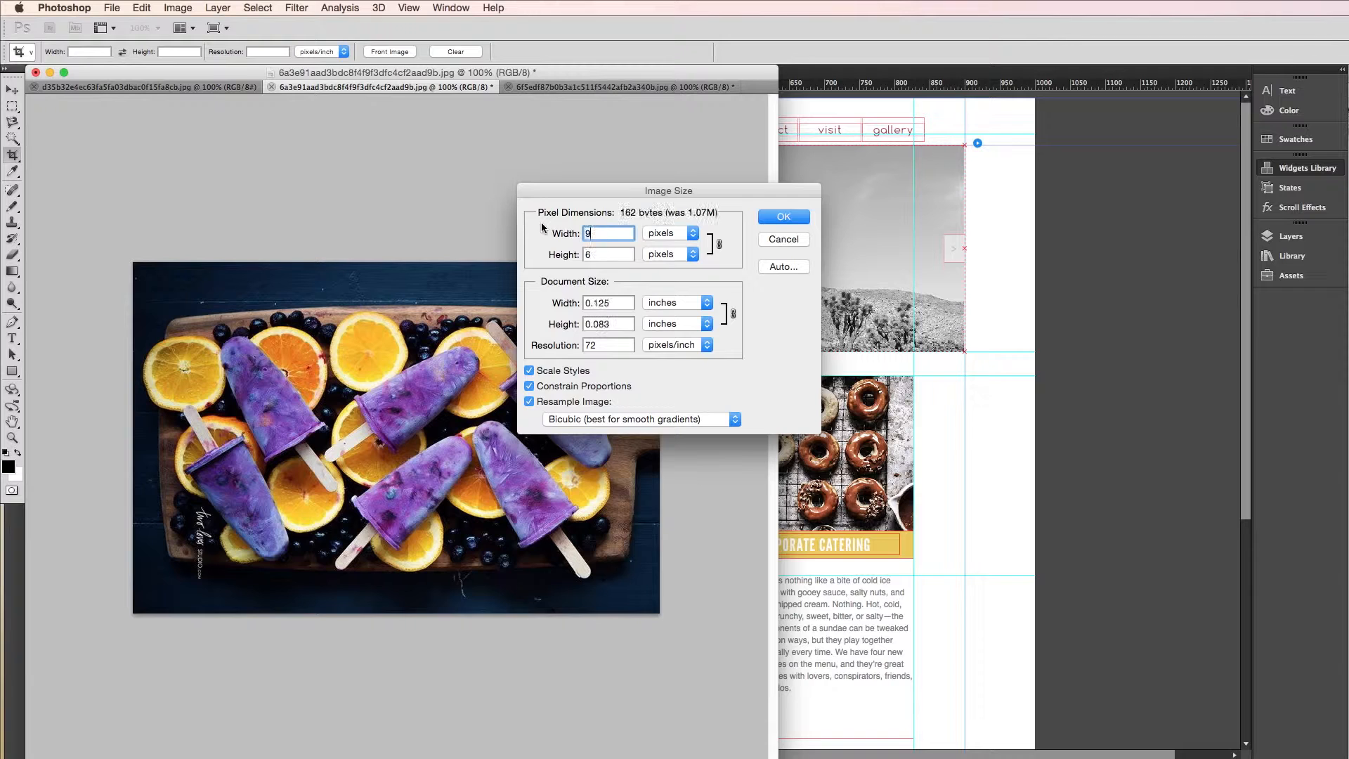
pyautogui.press('Return')
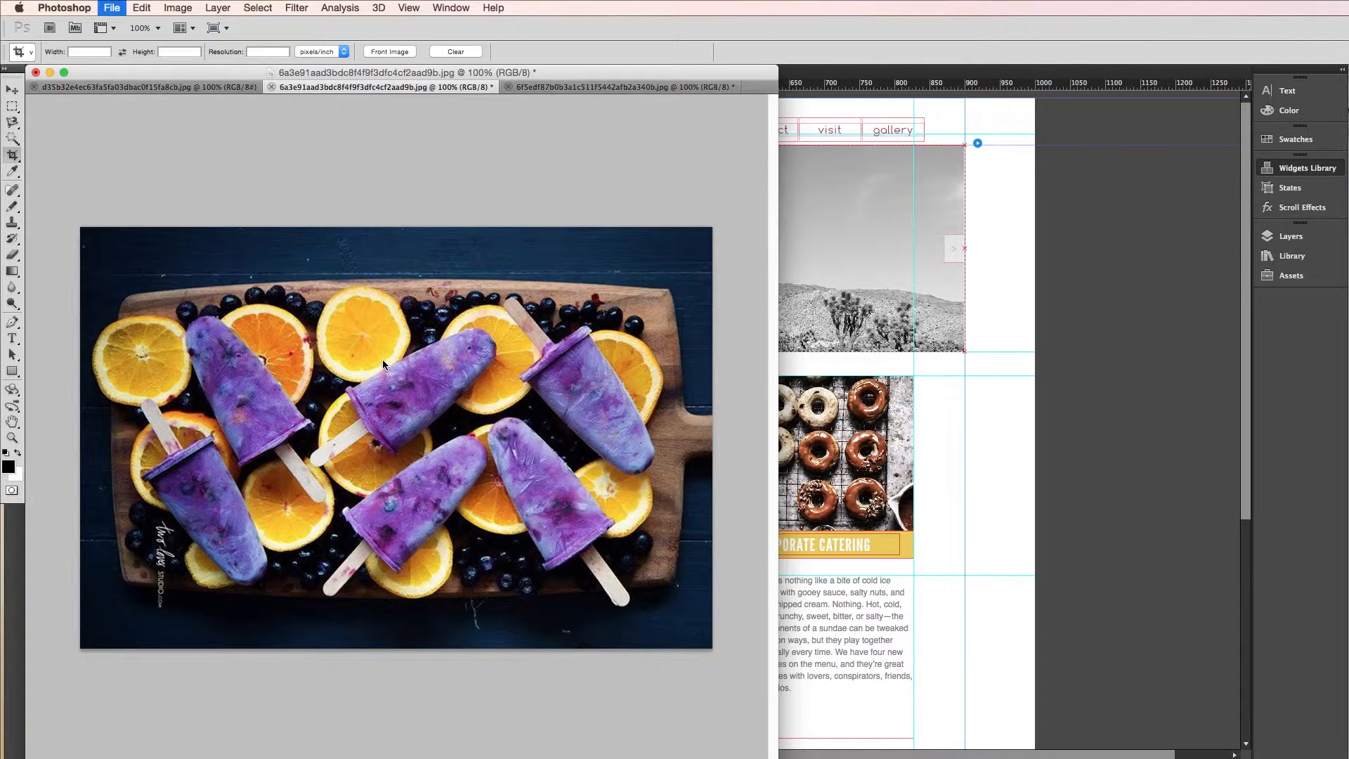
# Step: Save the resized popsicle photo and close it
pyautogui.press('super+s')
pyautogui.click(990, 394)
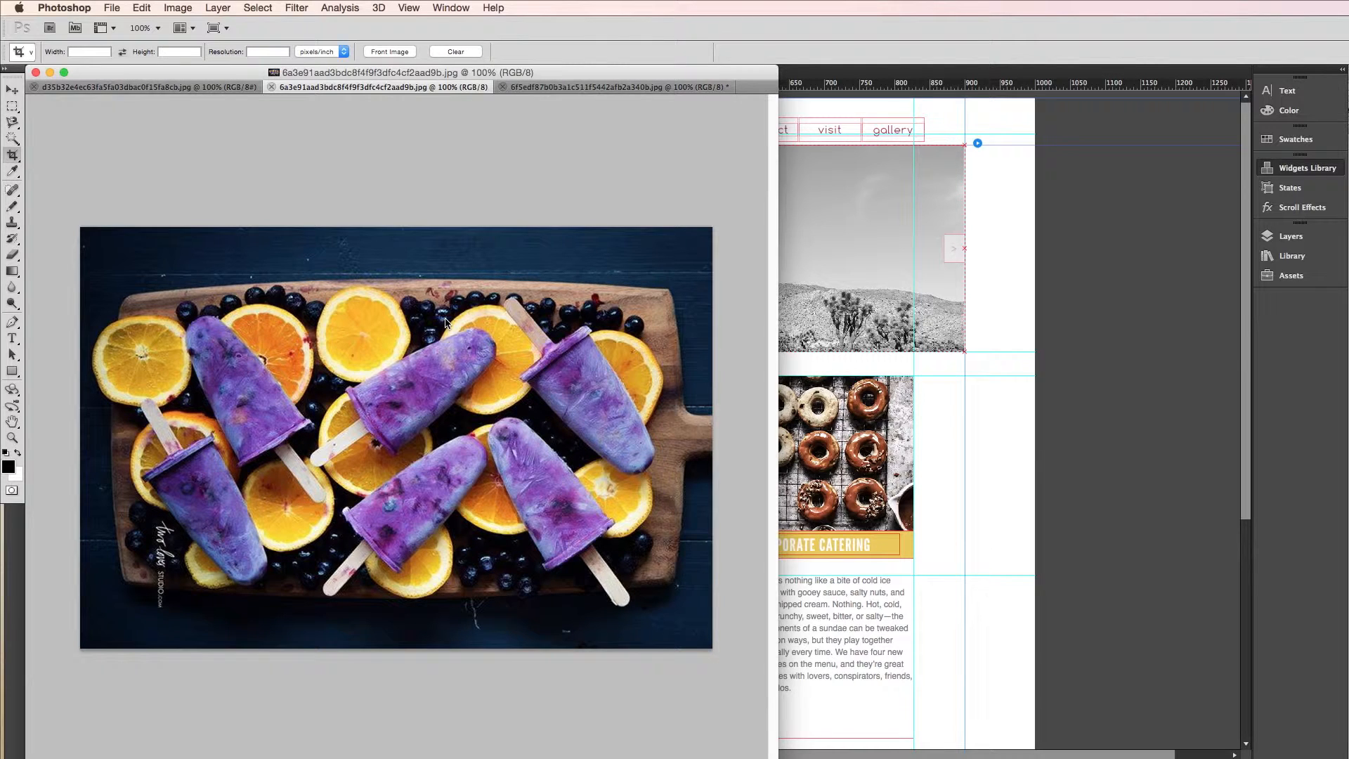
pyautogui.press('super+w')
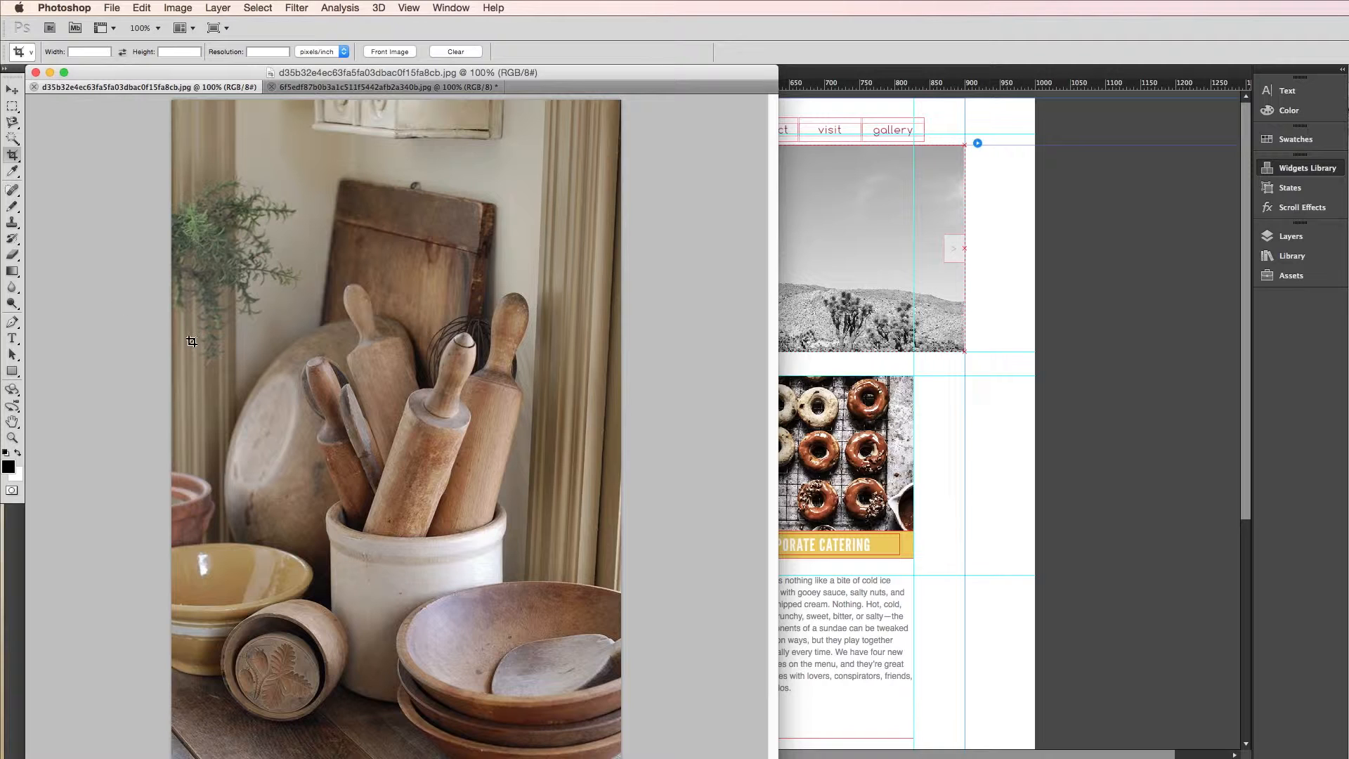
# Step: Crop the rolling pins photo to a full-width landscape band around the rolling pins and resize it to 900 pixels wide
pyautogui.moveTo(147, 310); pyautogui.dragTo(736, 564)
pyautogui.press('Return')
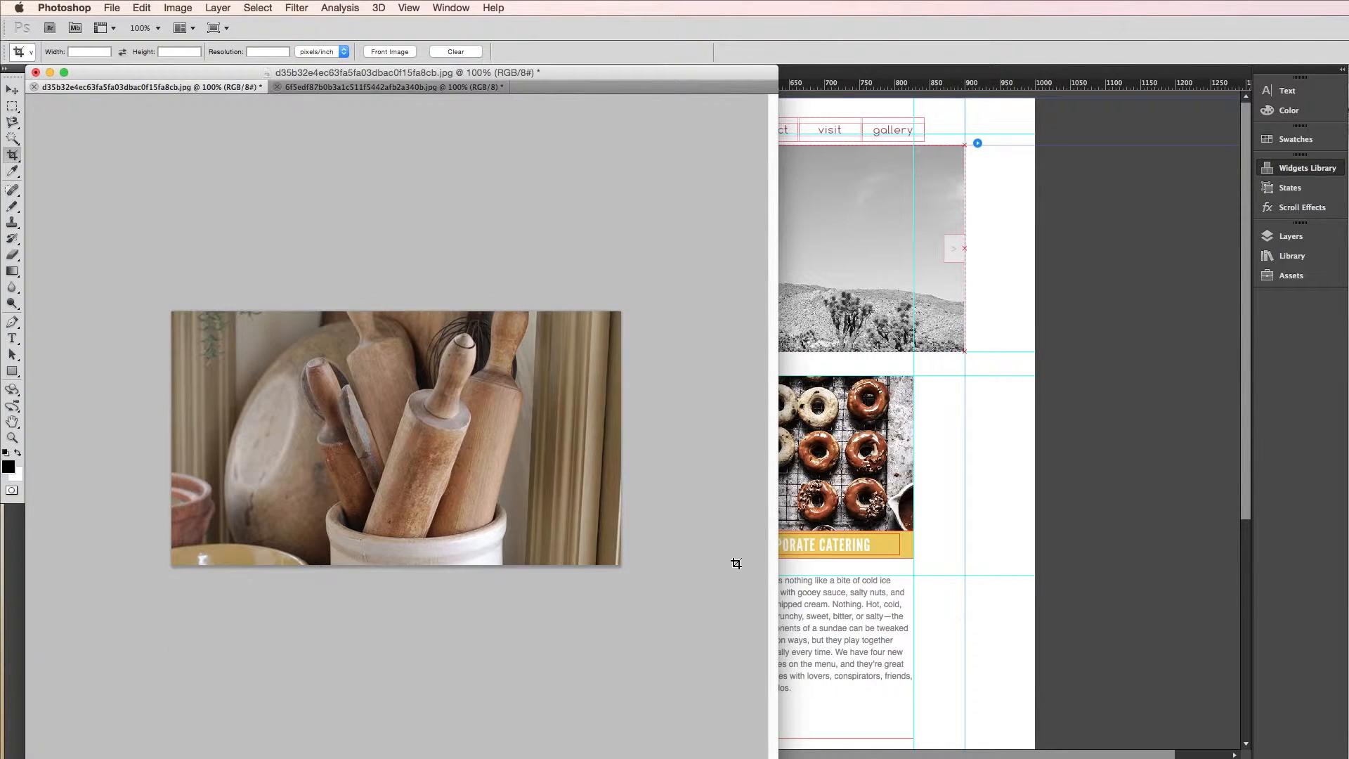
pyautogui.click(180, 7)
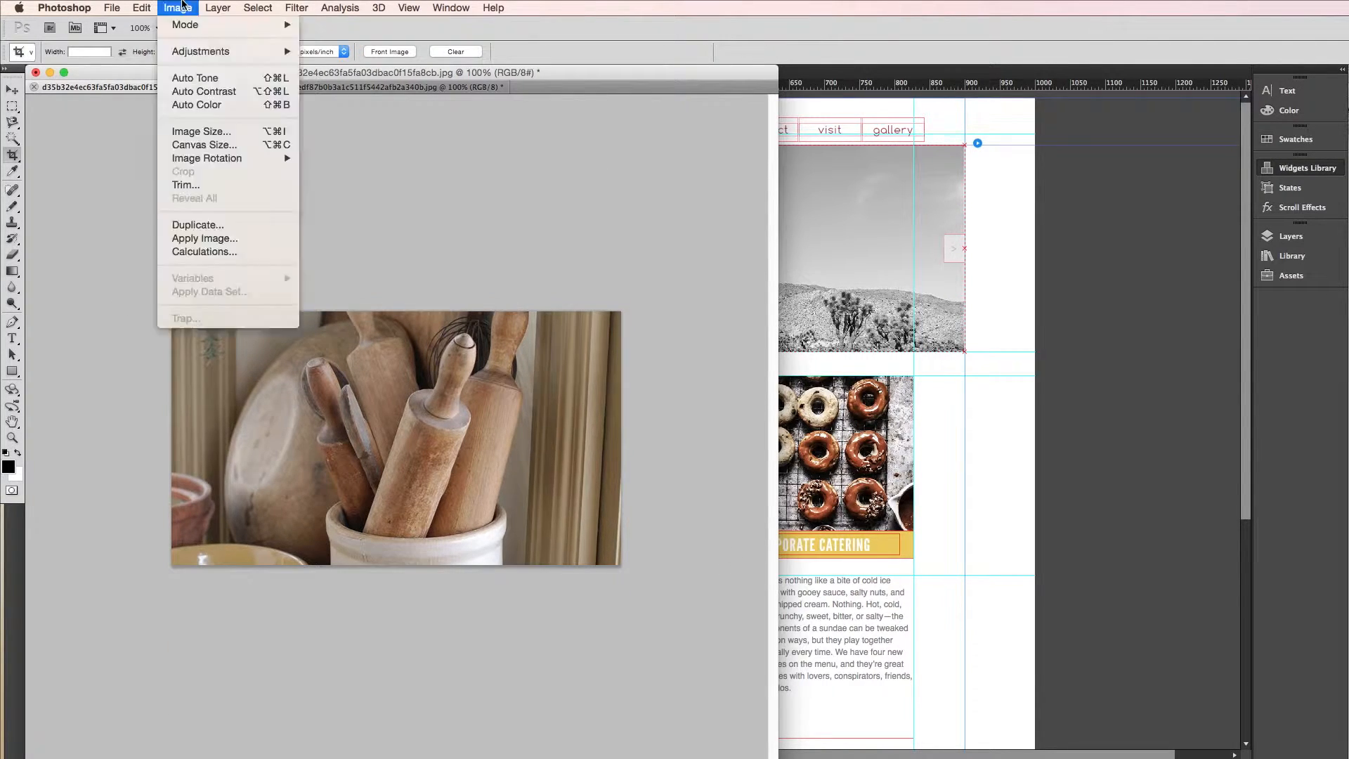
pyautogui.click(204, 144)
pyautogui.click(177, 7)
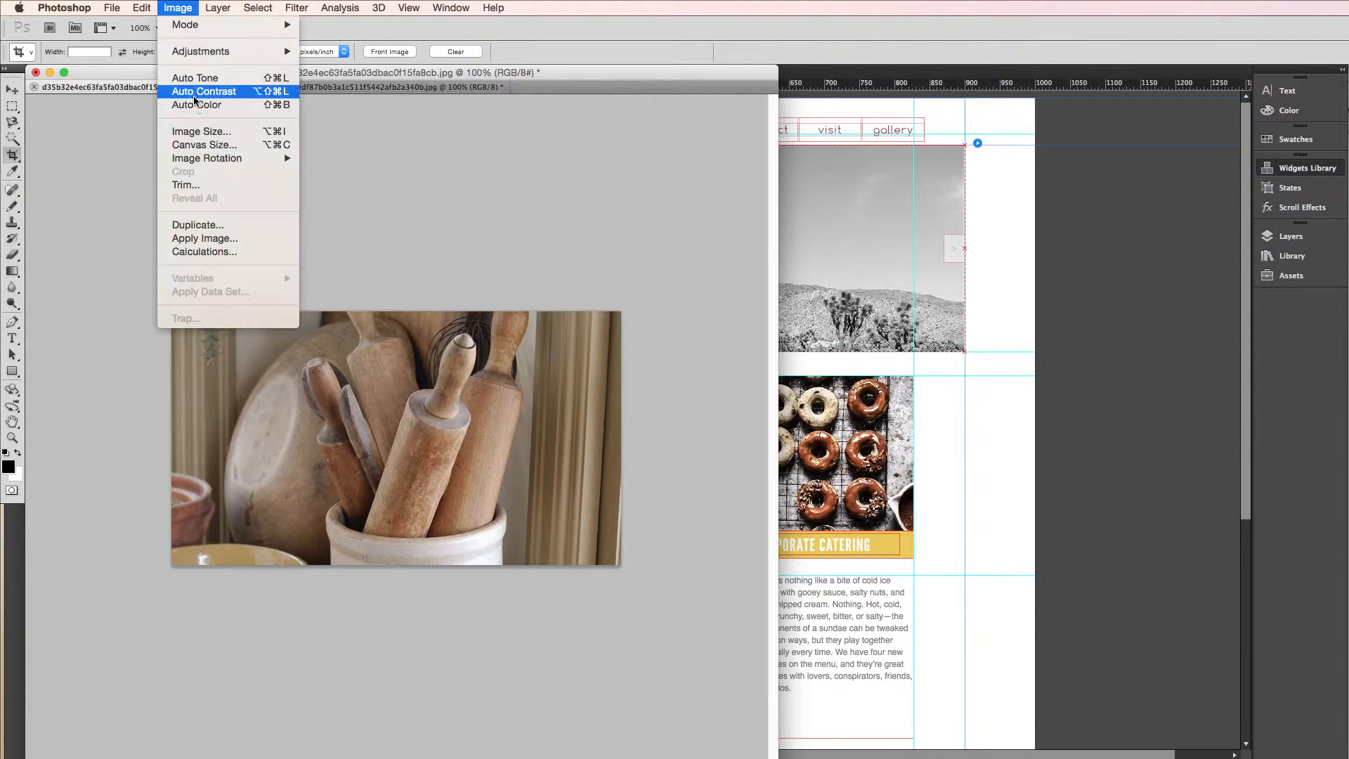
pyautogui.click(201, 132)
pyautogui.write('900')
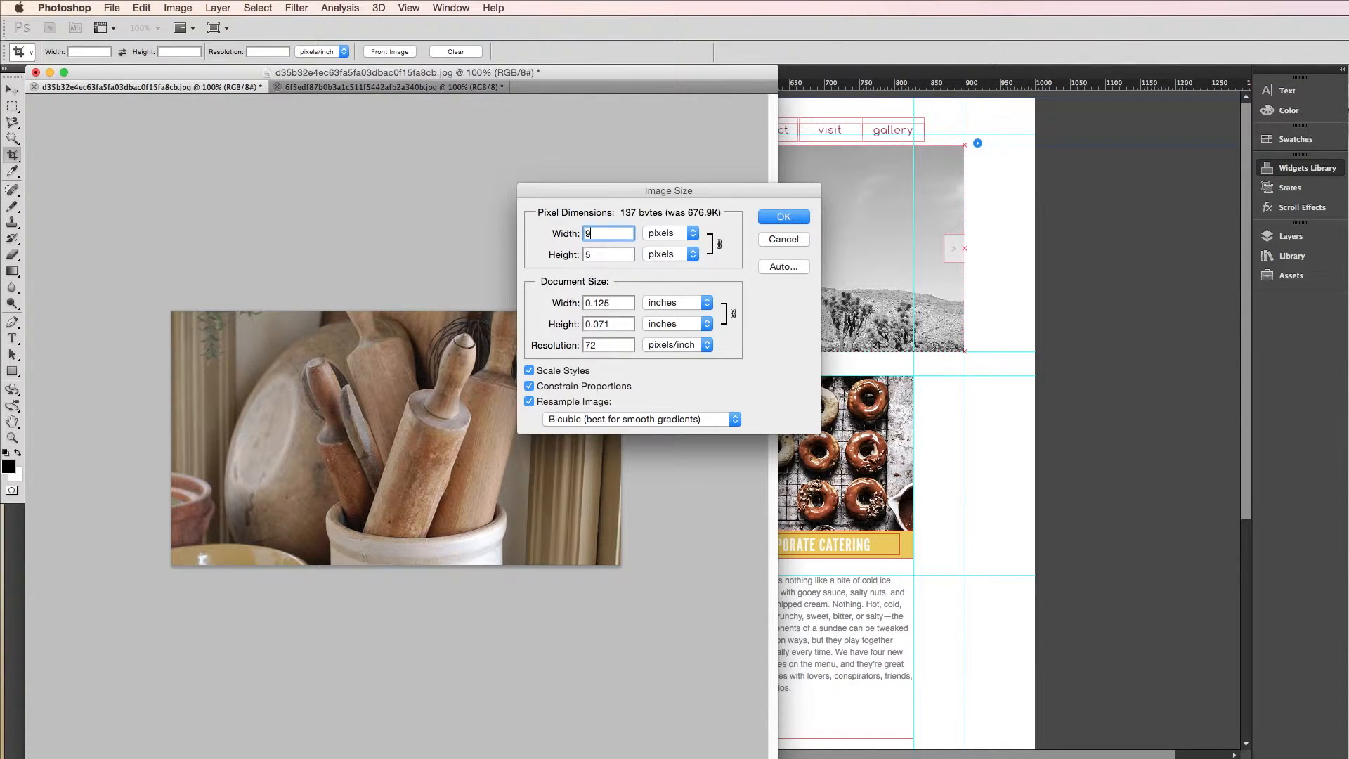
pyautogui.press('Return')
# Step: Save the rolling pins photo as a progressive JPEG at Maximum quality 10 and close it
pyautogui.hotkey('ctrl', 's')
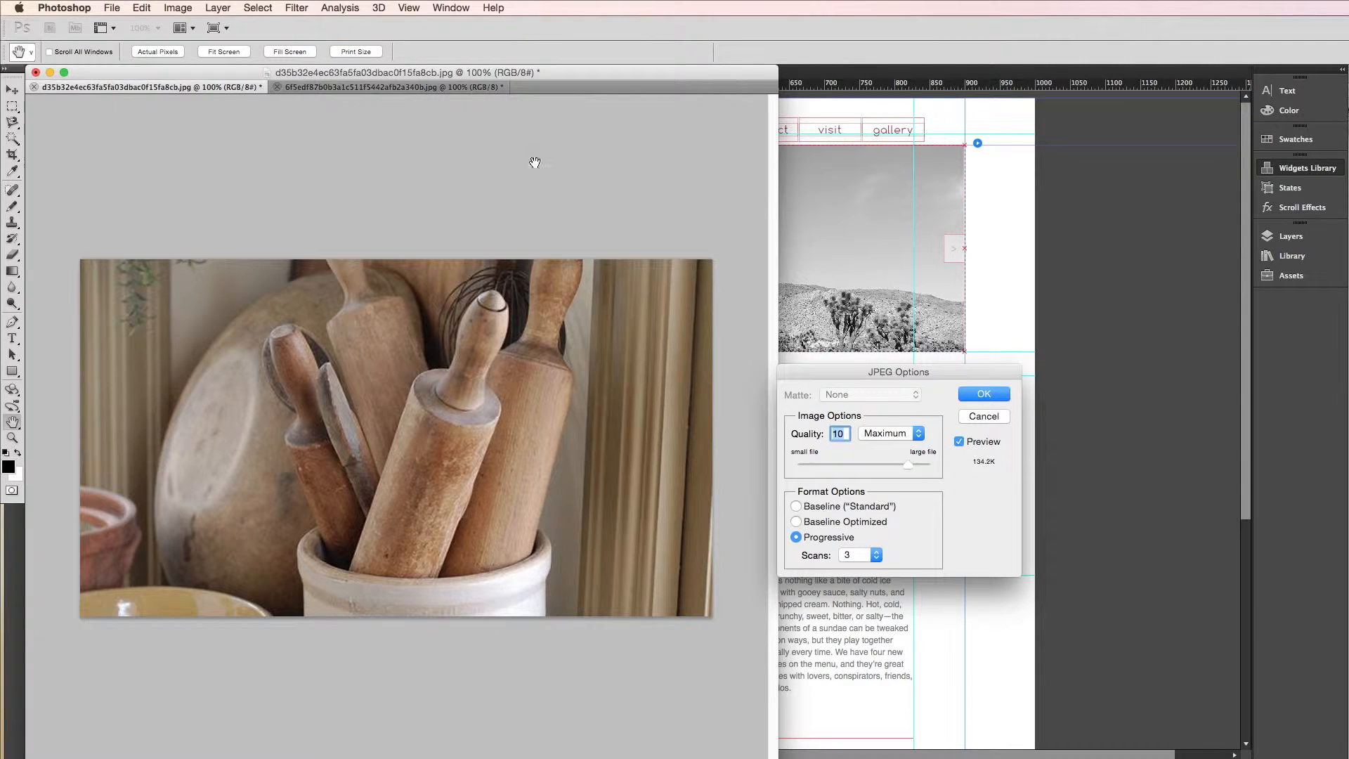
pyautogui.click(984, 394)
pyautogui.hotkey('ctrl', 'w')
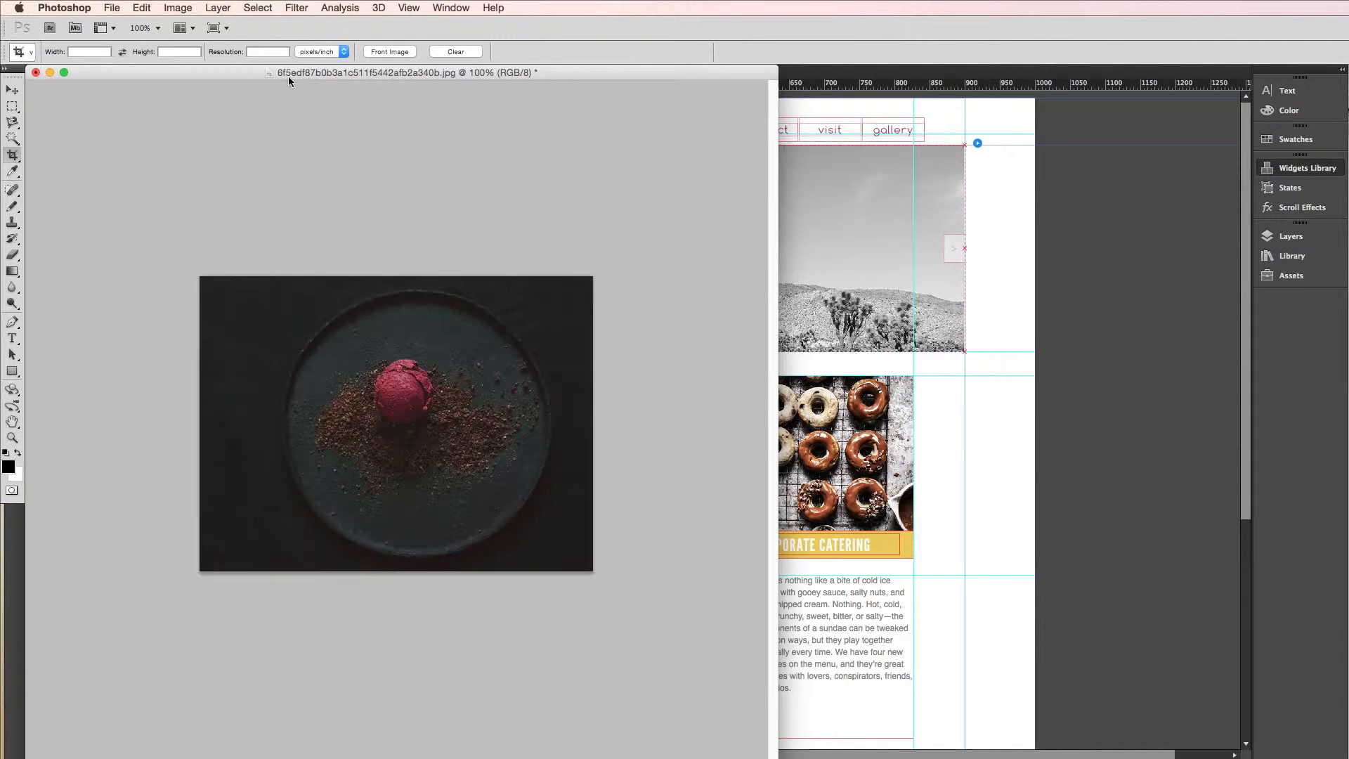
# Step: Resize the pink ice cream scoop photo to a width of 900 pixels with its proportions constrained
pyautogui.click(178, 7)
pyautogui.click(204, 130)
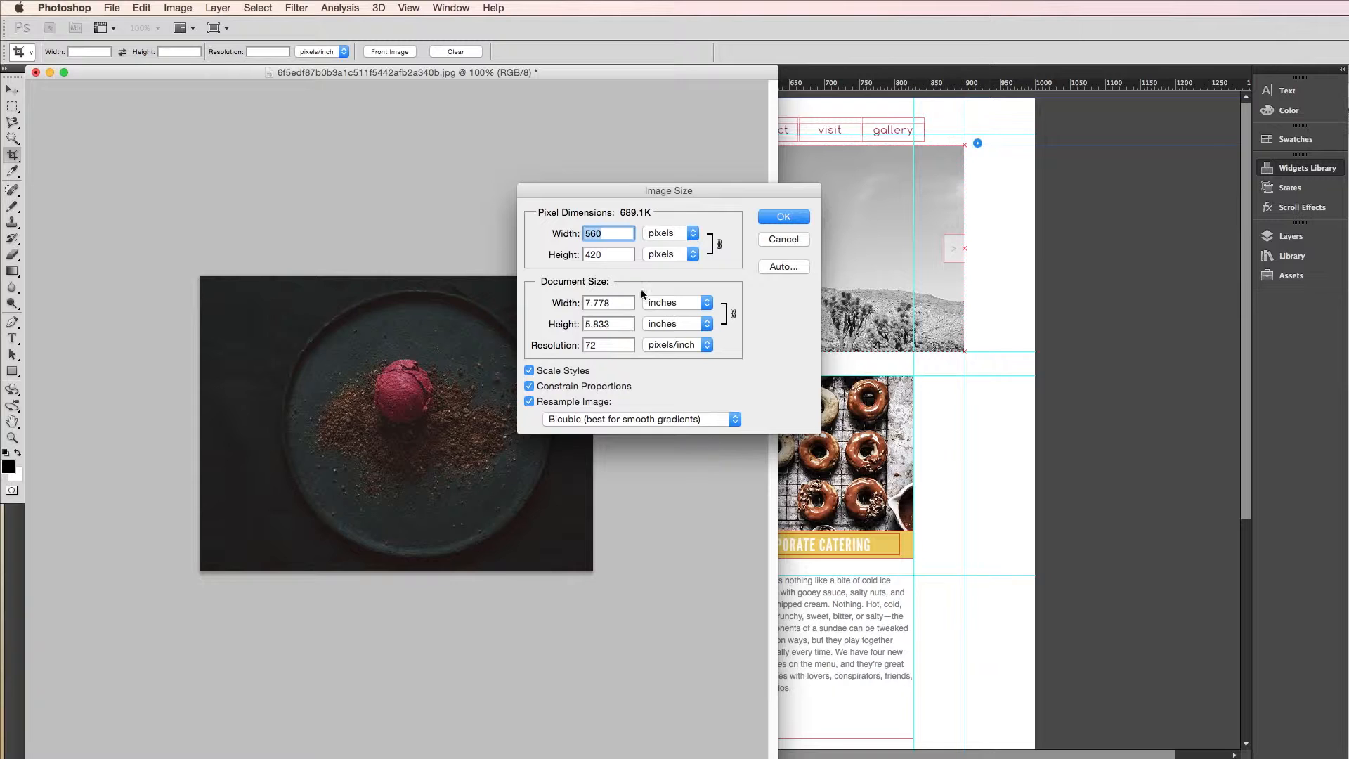
pyautogui.click(671, 232)
pyautogui.click(694, 209)
pyautogui.write('900')
pyautogui.press('Return')
# Step: Save the ice cream scoop photo as a progressive JPEG at Maximum quality 10 and close it
pyautogui.hotkey('ctrl', 's')
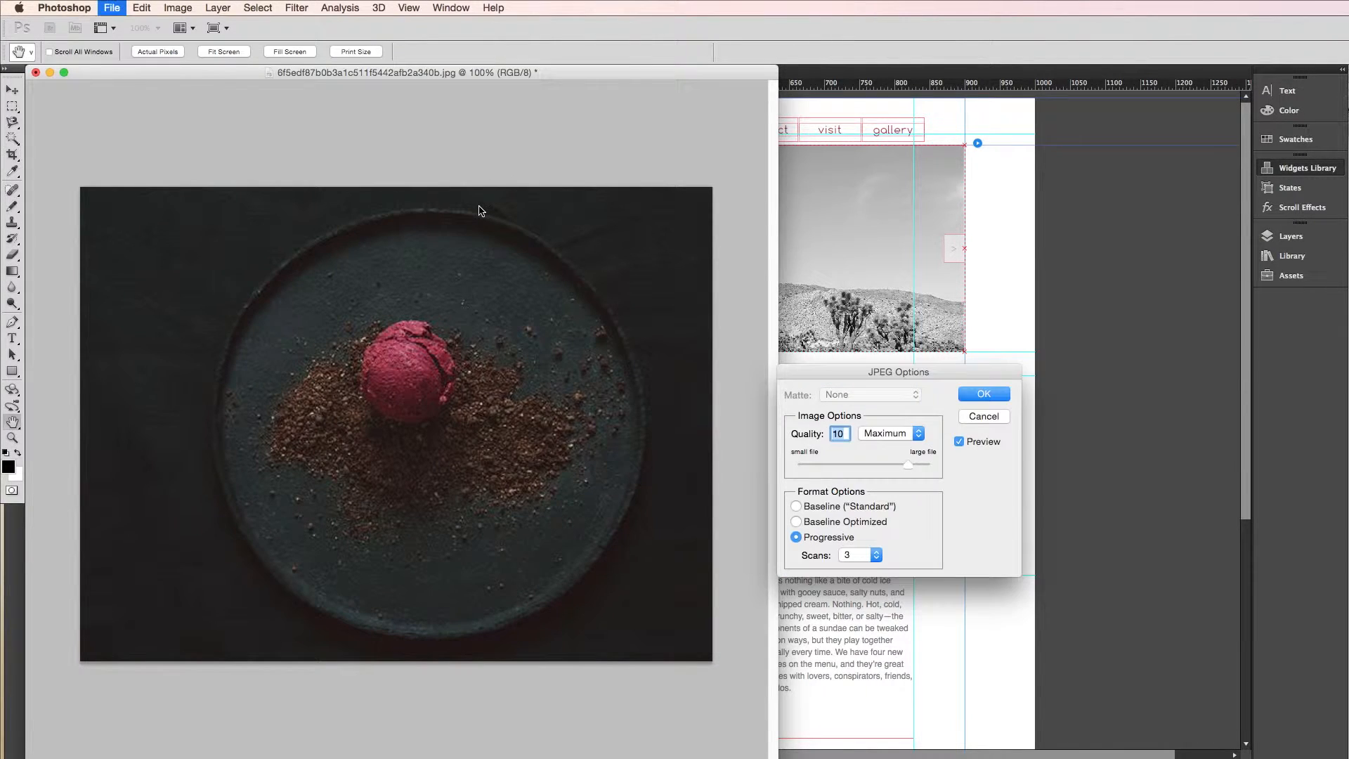
pyautogui.click(982, 399)
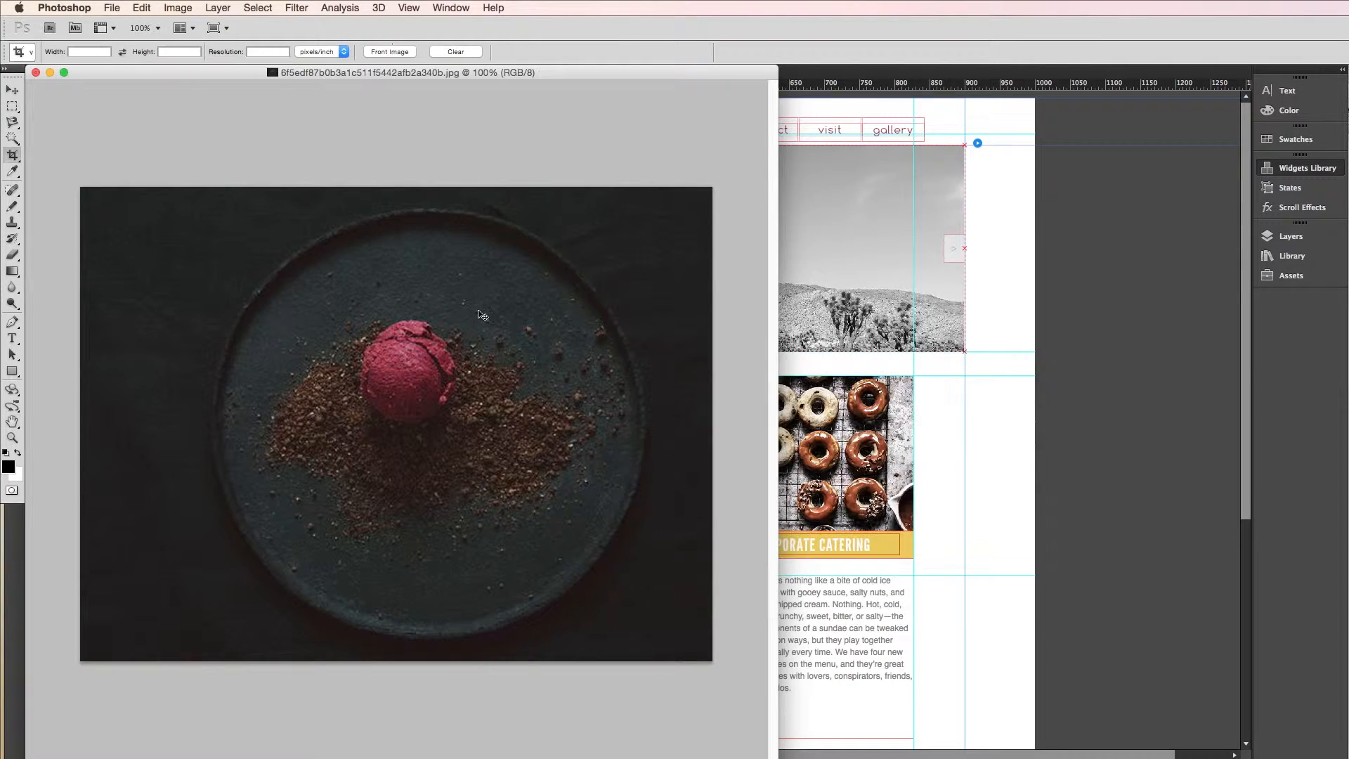
pyautogui.hotkey('ctrl', 'w')
# Step: Switch to Adobe Muse and import all three pictures from the SLIDESHOW folder into the home page slideshow
pyautogui.click(791, 289)
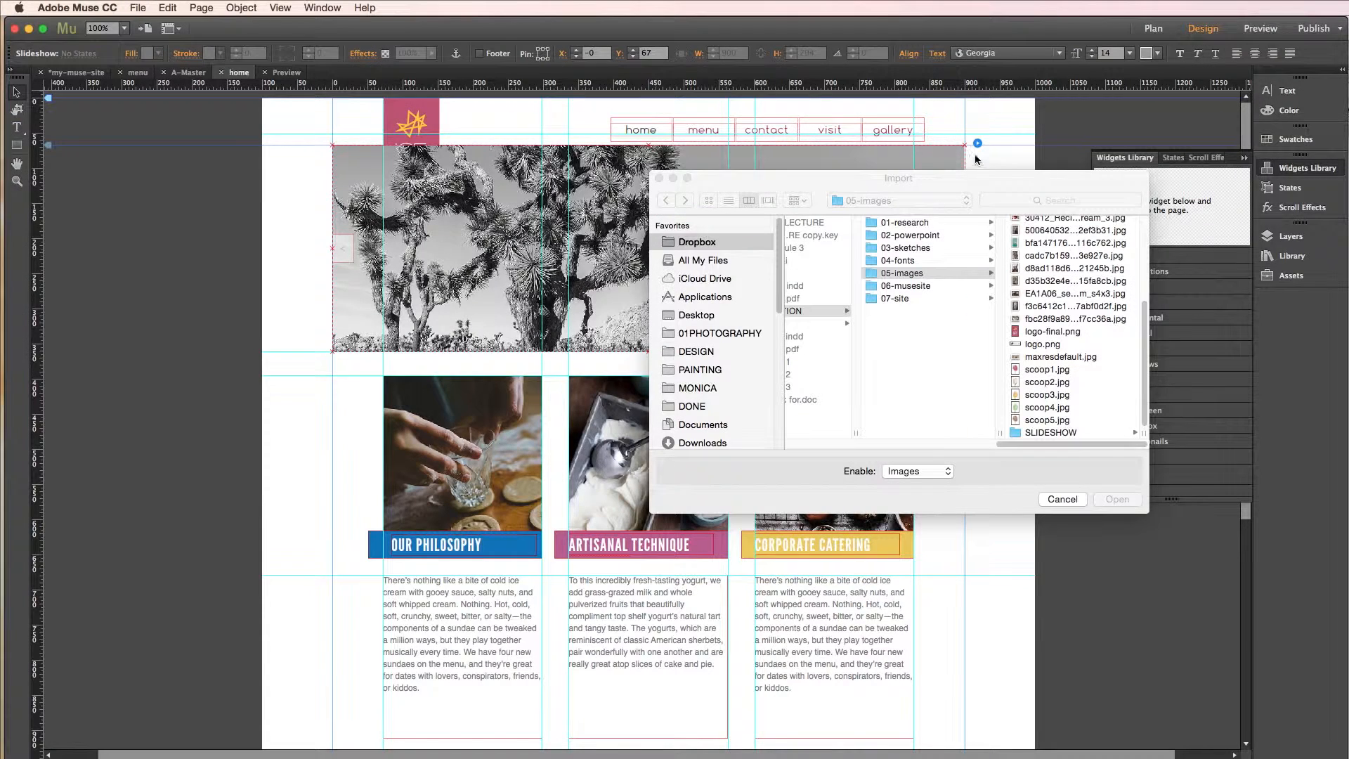
pyautogui.click(1070, 434)
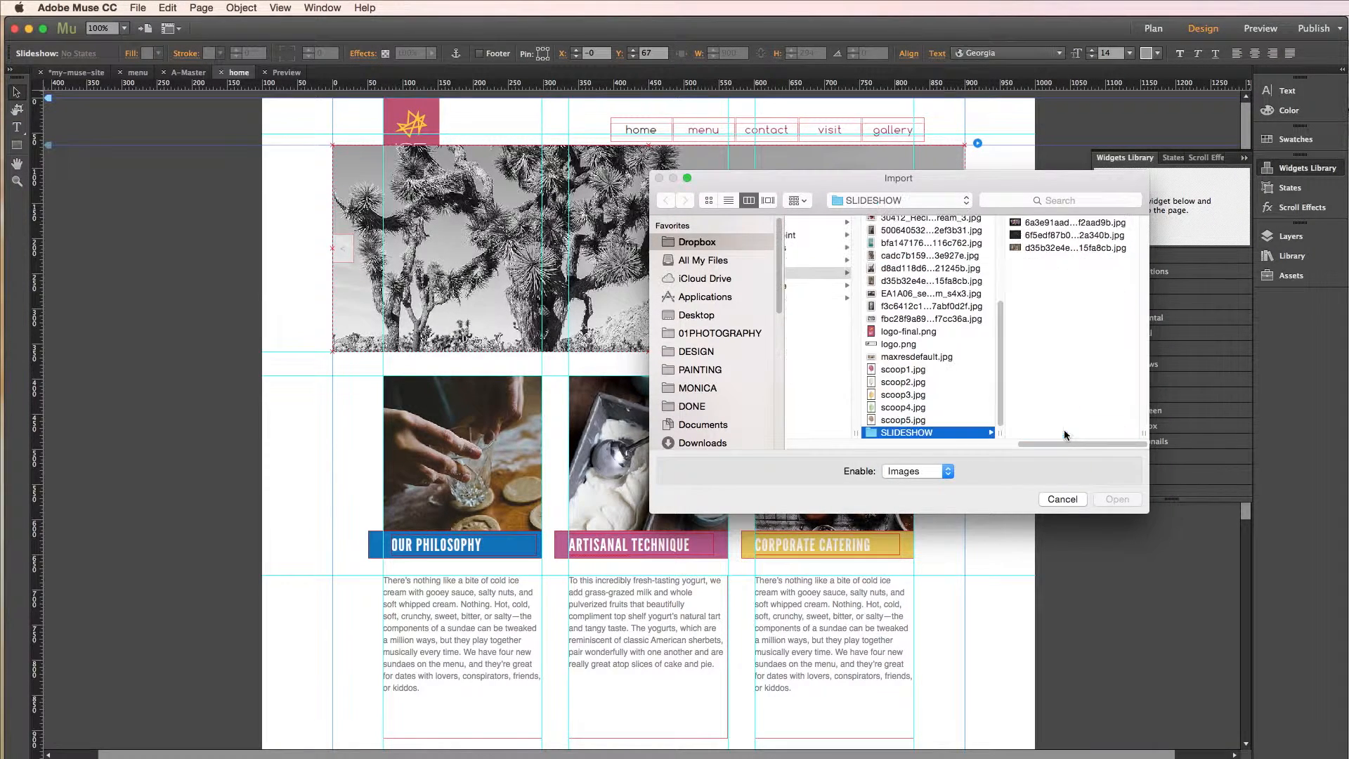
pyautogui.click(1049, 224)
pyautogui.keyDown('shift'); pyautogui.click(949, 253); pyautogui.keyUp('shift')
pyautogui.click(1130, 502)
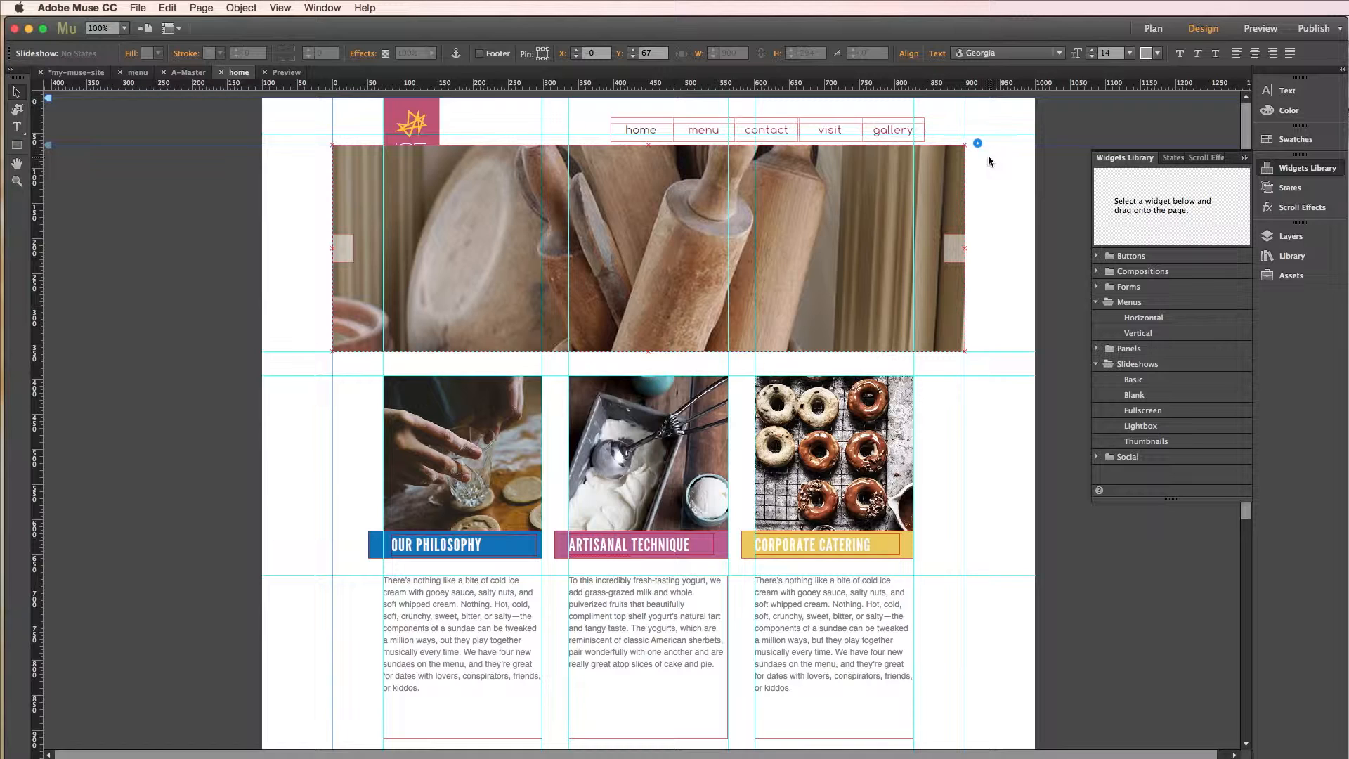
# Step: Preview the home page and advance repeatedly through the slideshow's pictures with its next arrow
pyautogui.click(1247, 32)
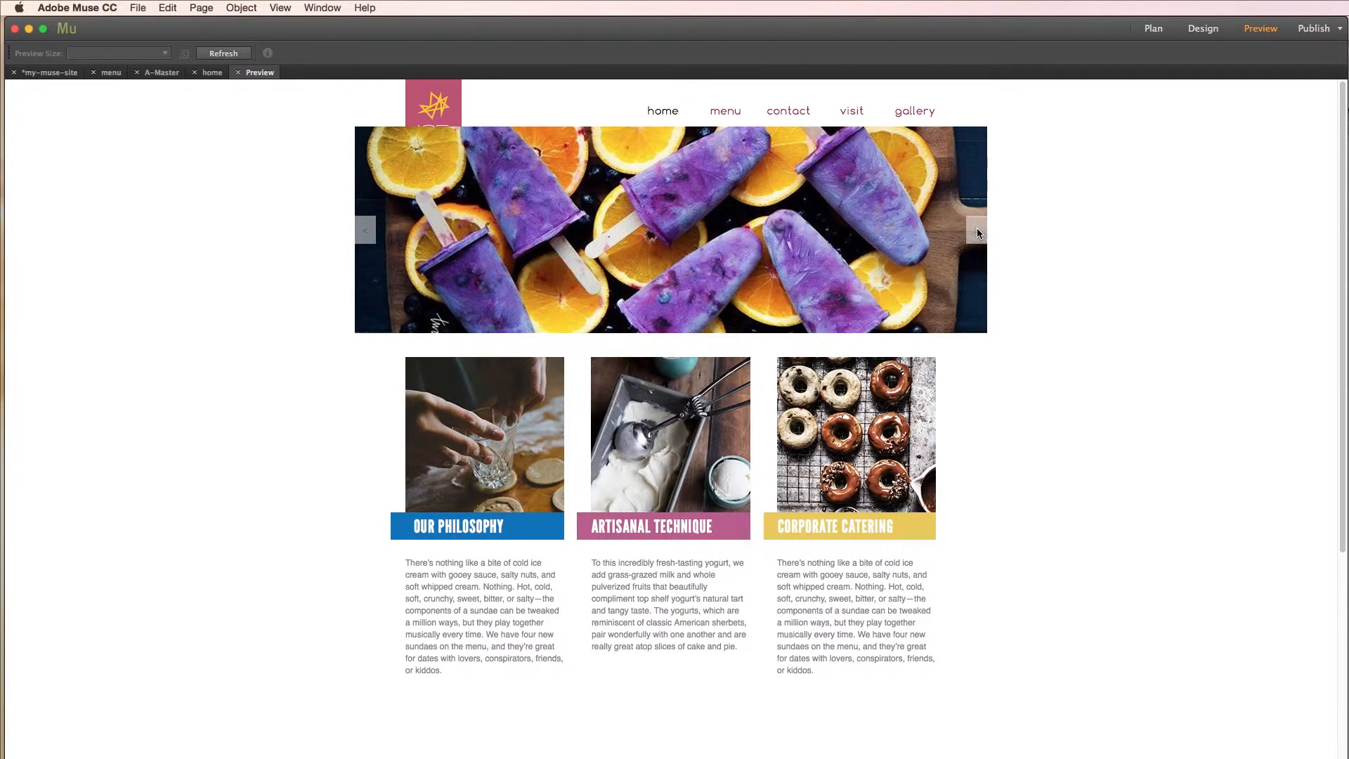
pyautogui.click(977, 229)
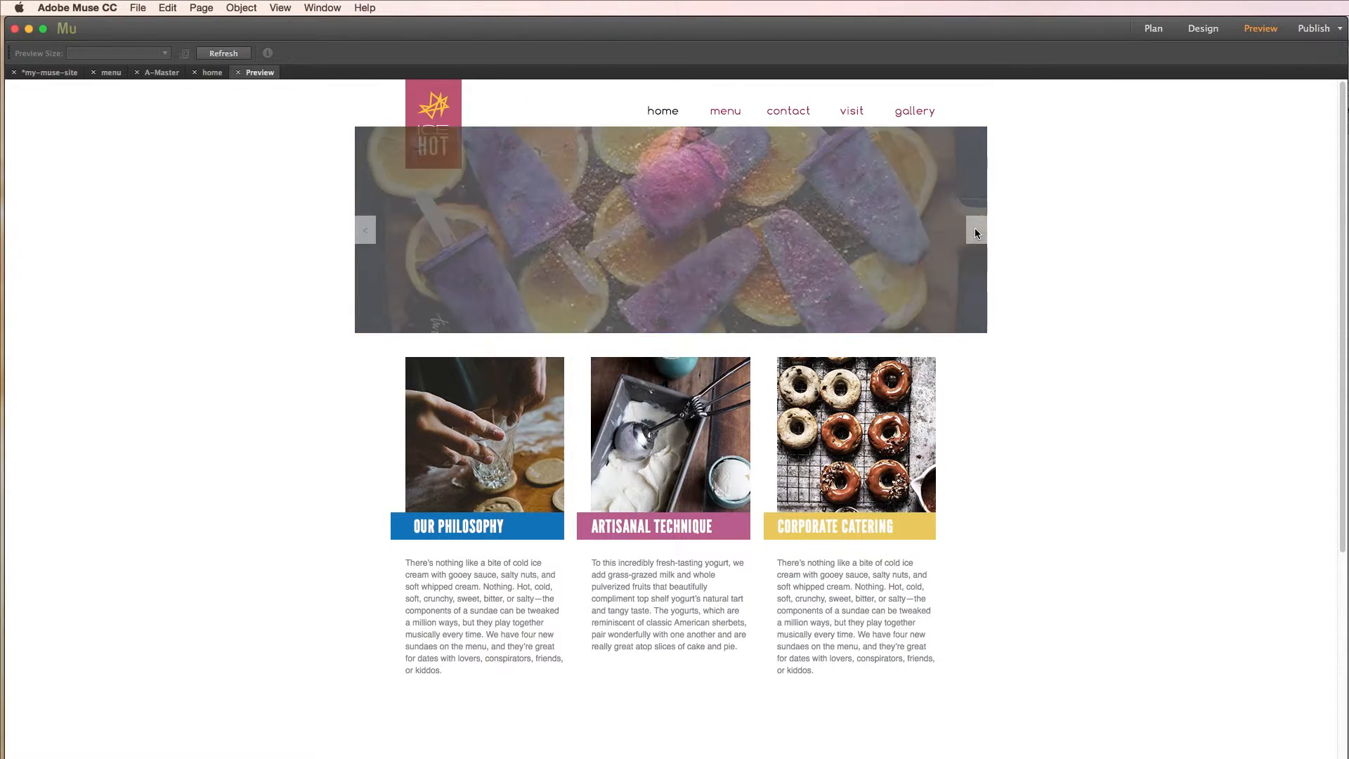
pyautogui.click(975, 229)
pyautogui.click(979, 229)
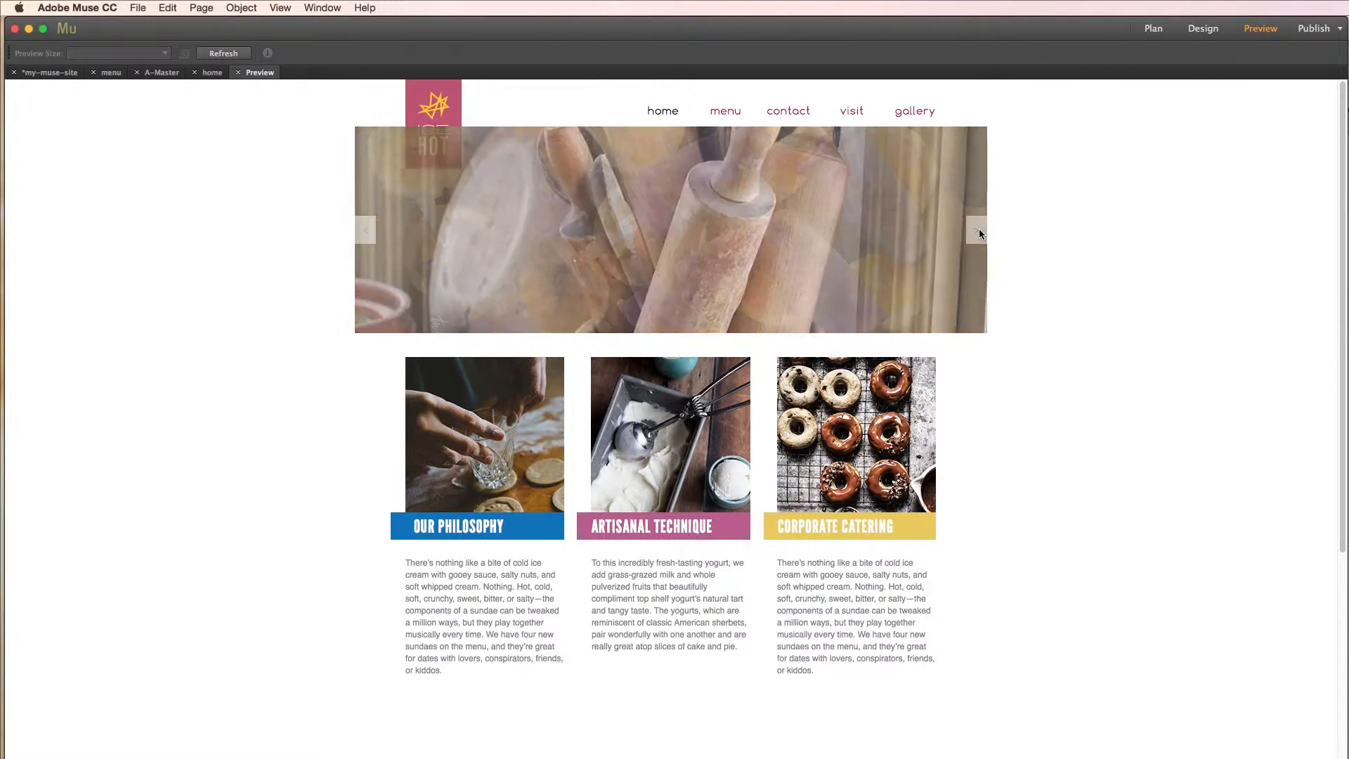
pyautogui.click(976, 229)
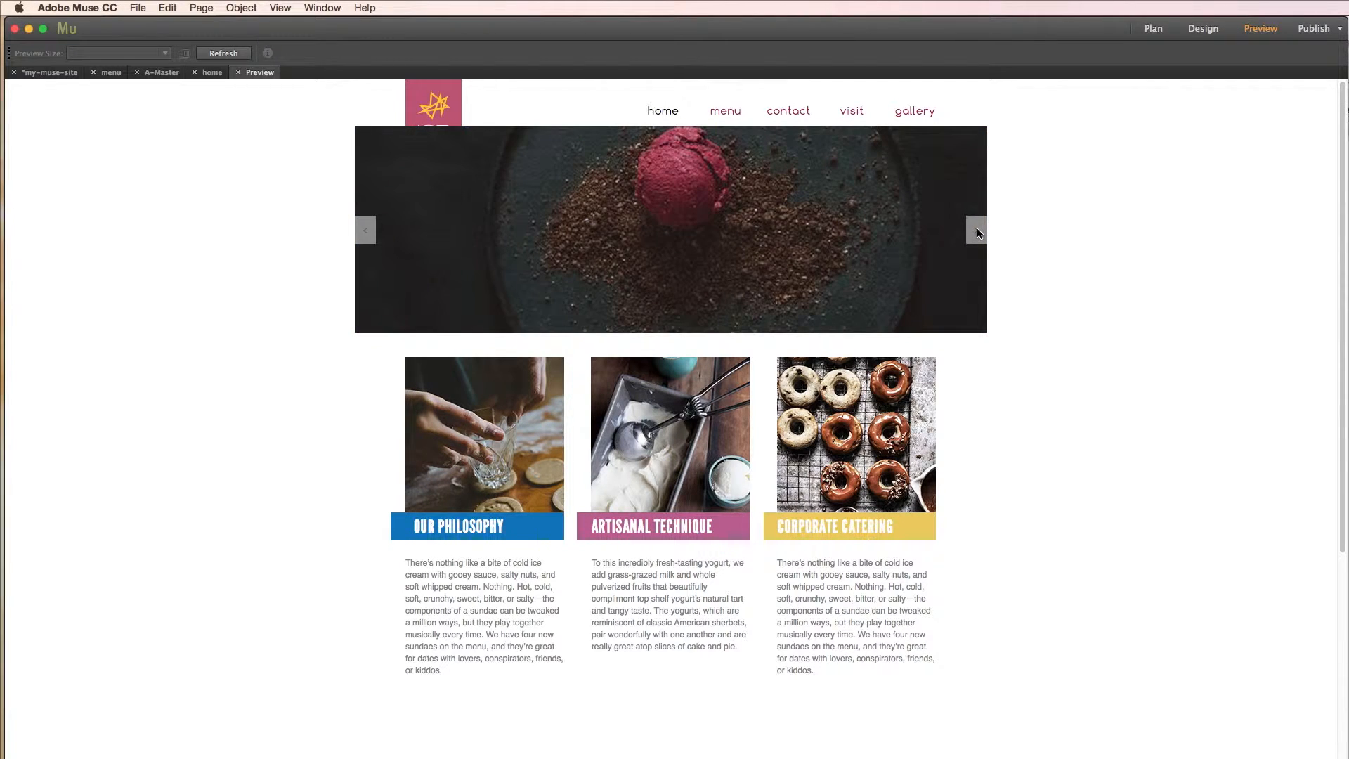
pyautogui.click(976, 229)
pyautogui.click(978, 230)
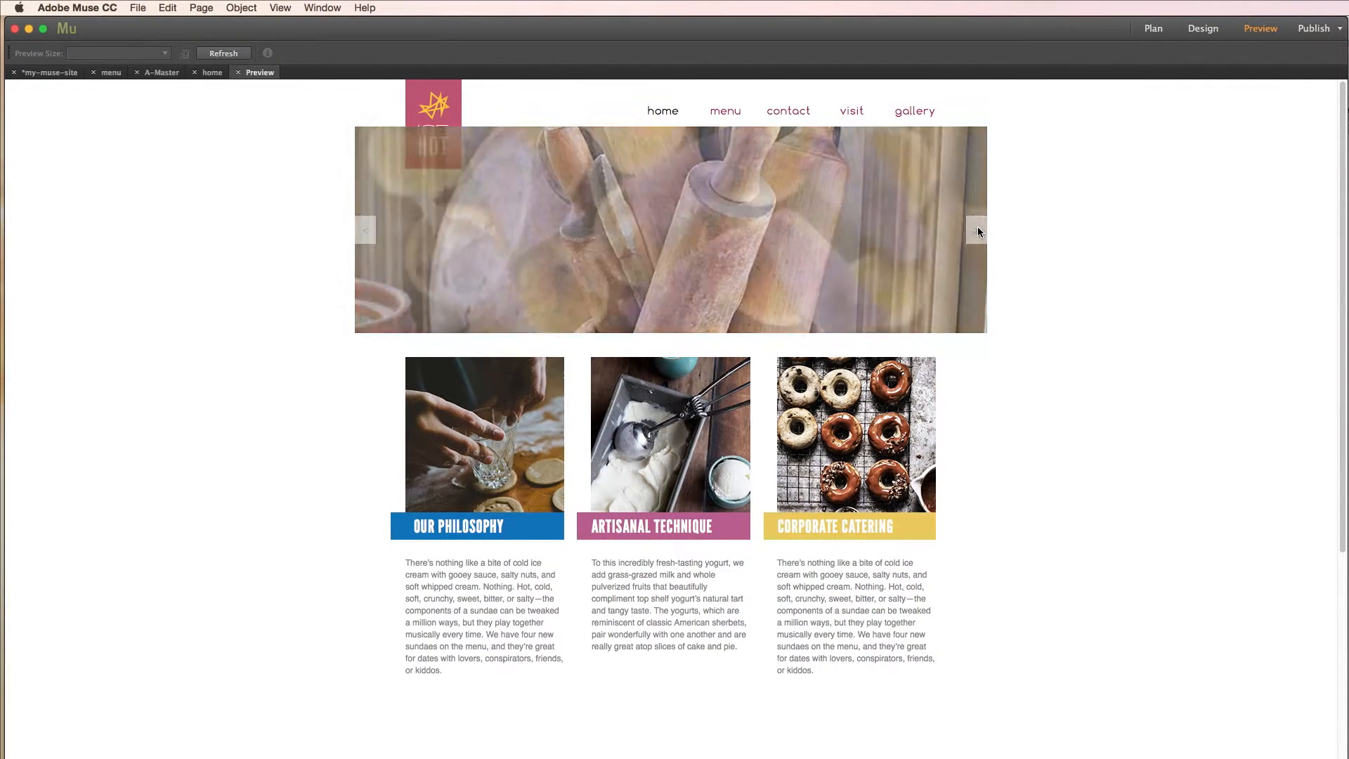
pyautogui.click(976, 230)
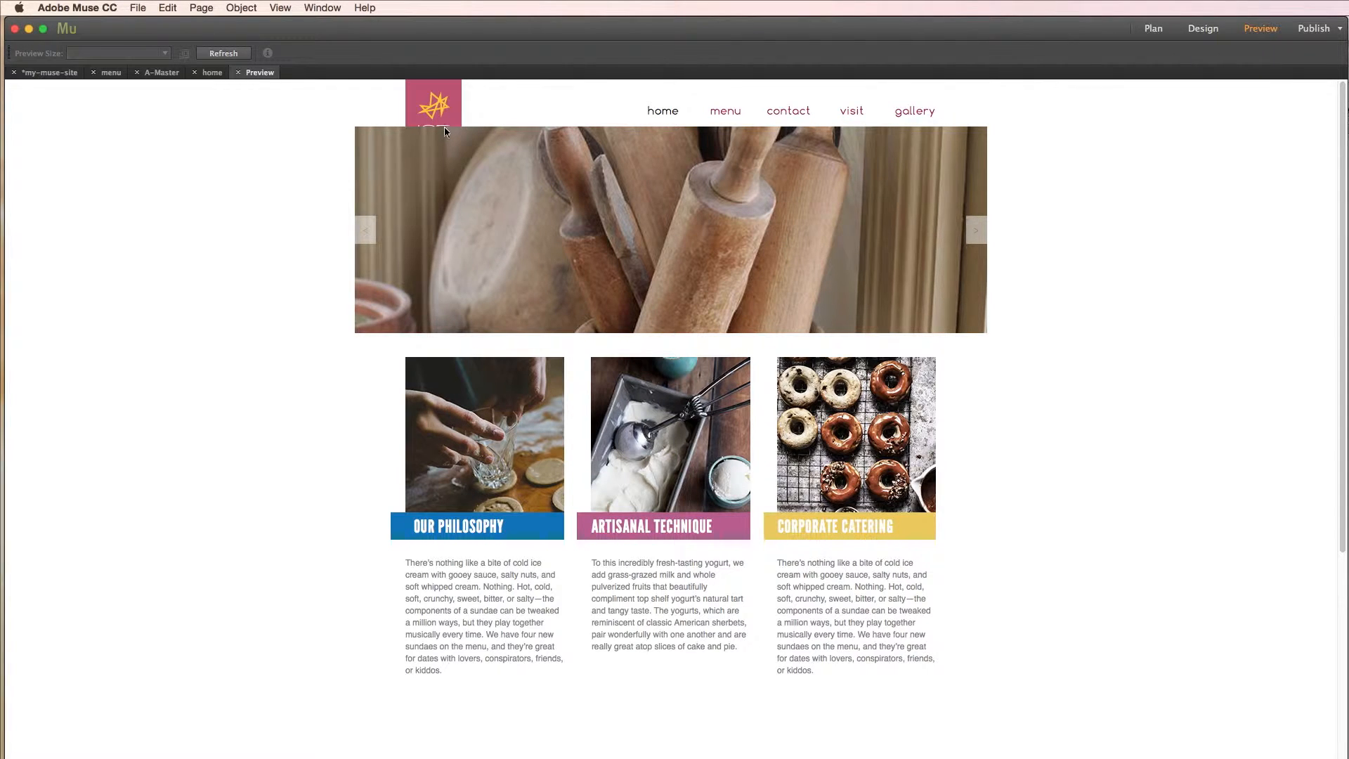
# Step: Open the A-Master page from the site plan and select its logo, followed by the navigation menu
pyautogui.click(1153, 28)
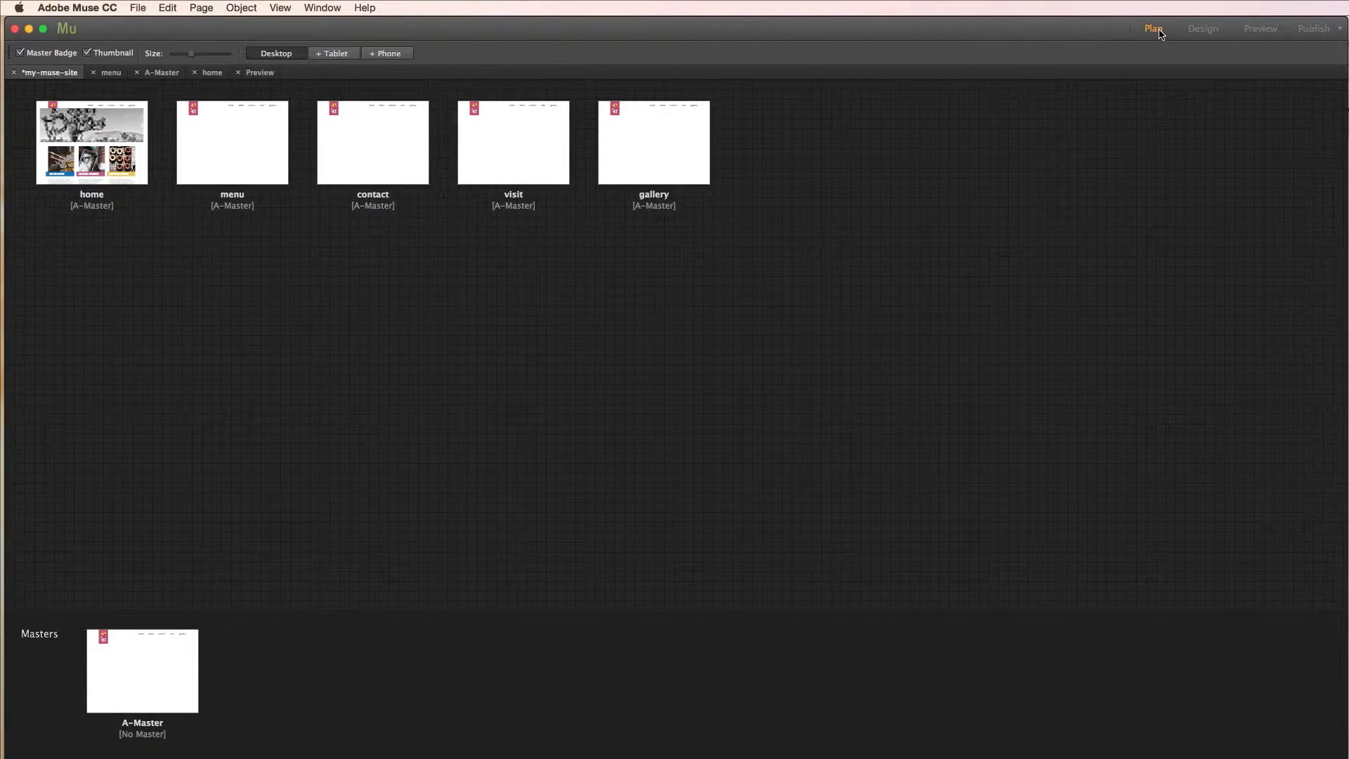
pyautogui.doubleClick(168, 671)
pyautogui.click(477, 169)
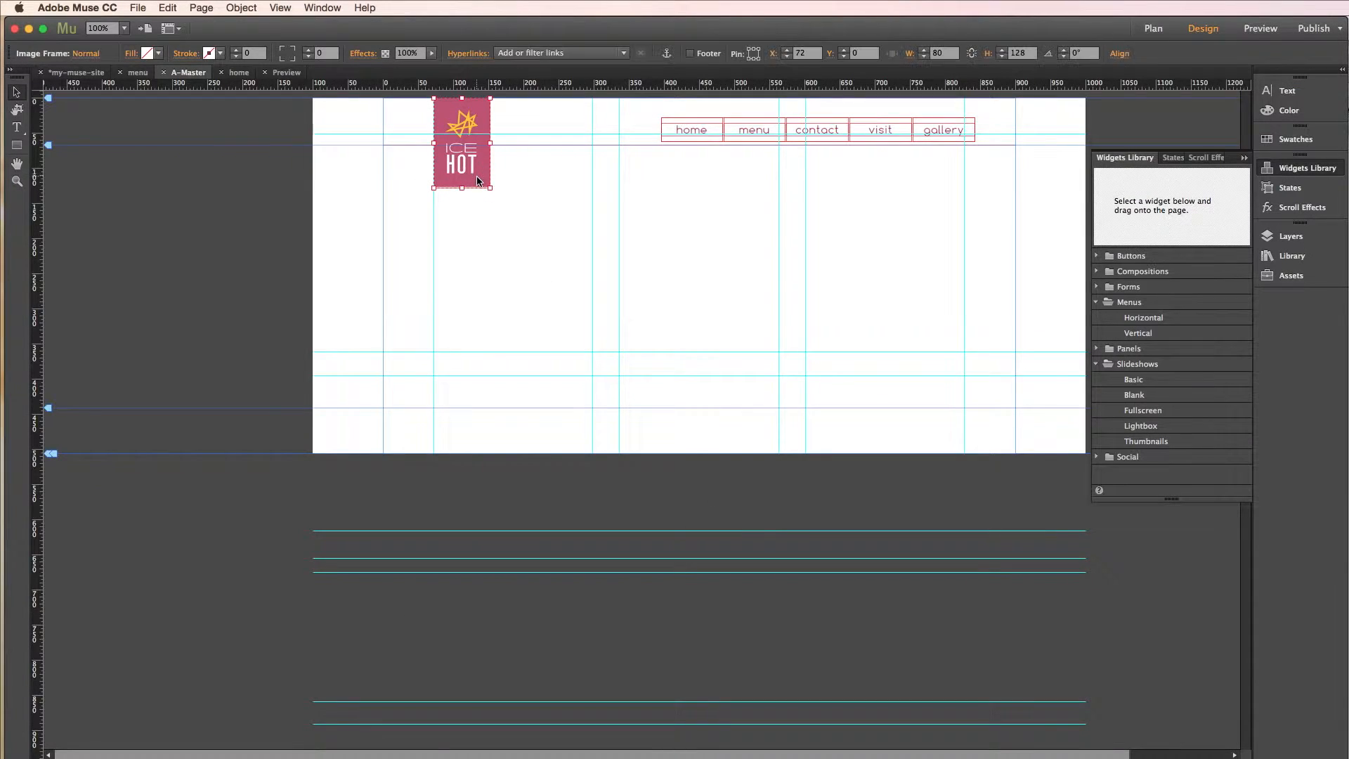
pyautogui.click(764, 129)
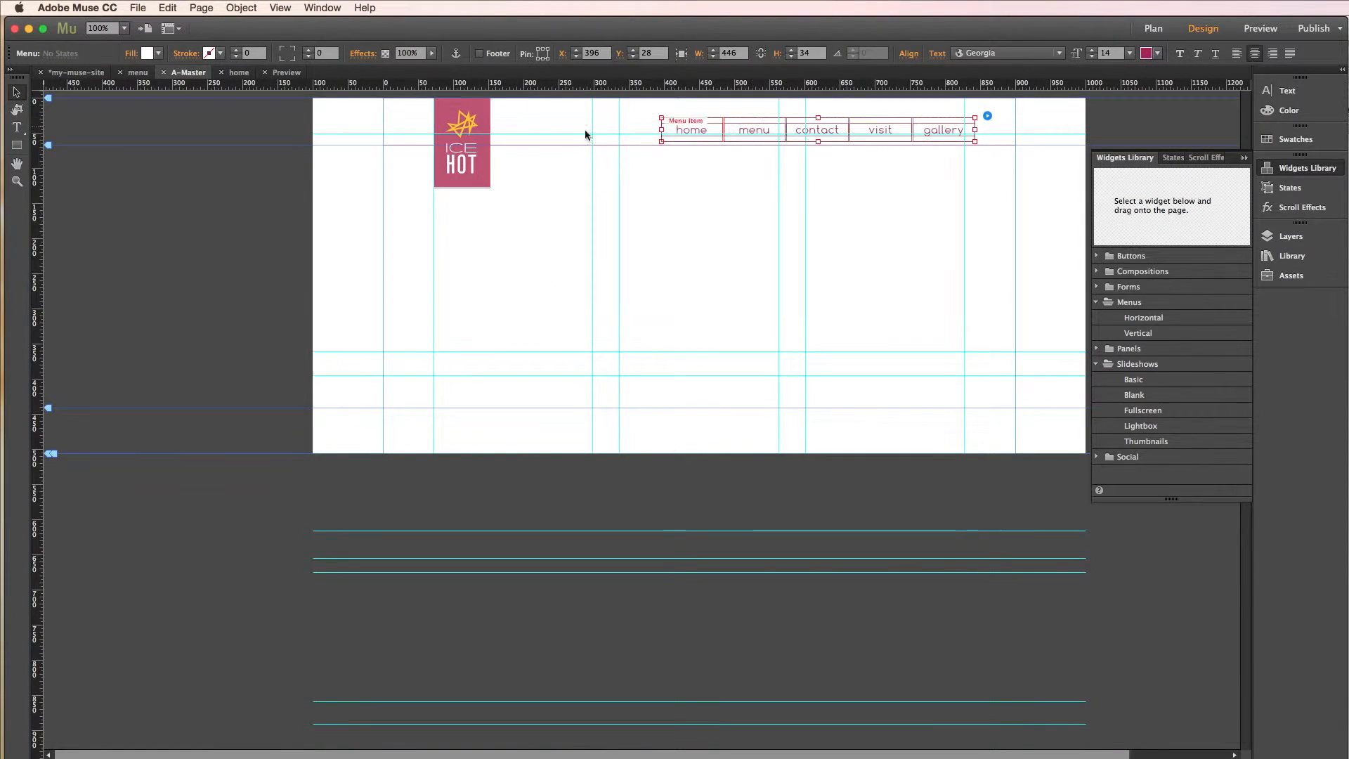
pyautogui.click(702, 131)
# Step: Show the master page's layers, expand Layer 2 and move its Menu item into Layer 1
pyautogui.click(1293, 238)
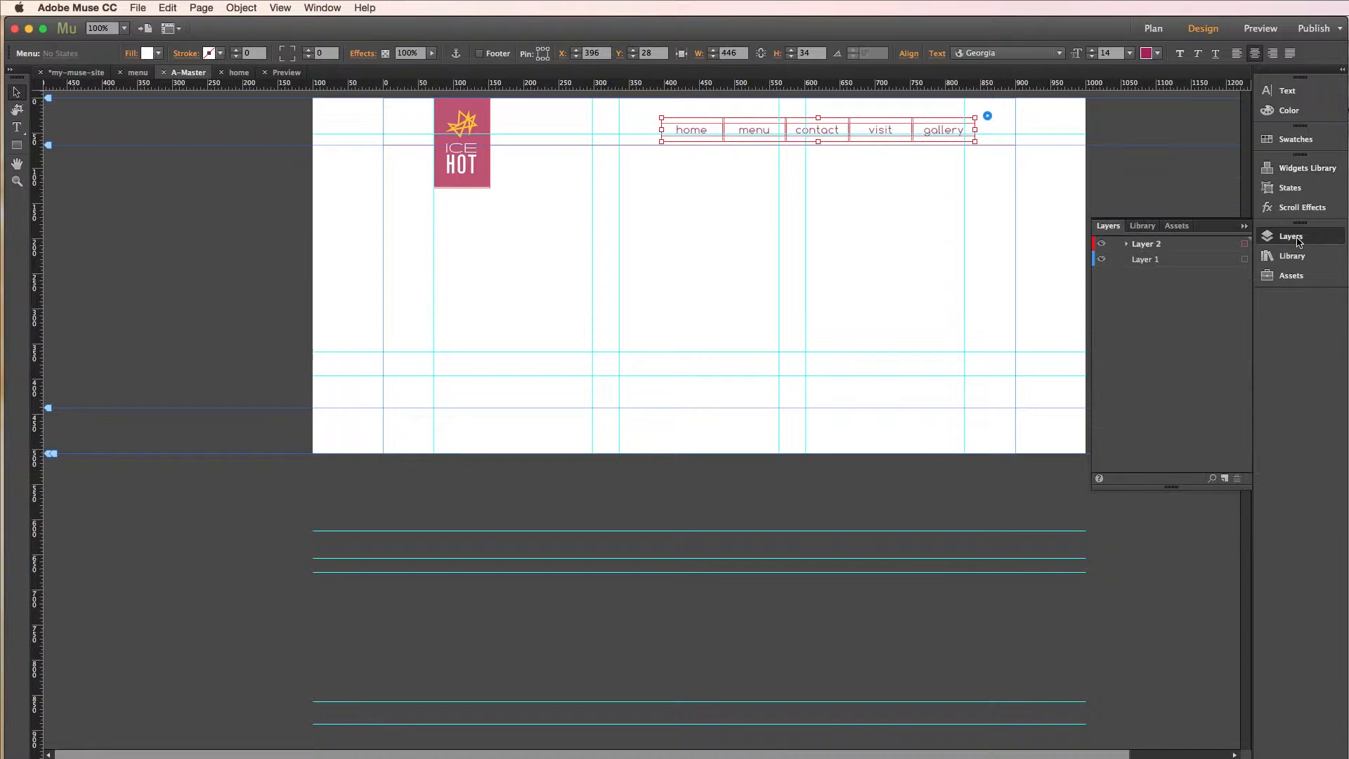
pyautogui.click(1154, 259)
pyautogui.click(1126, 244)
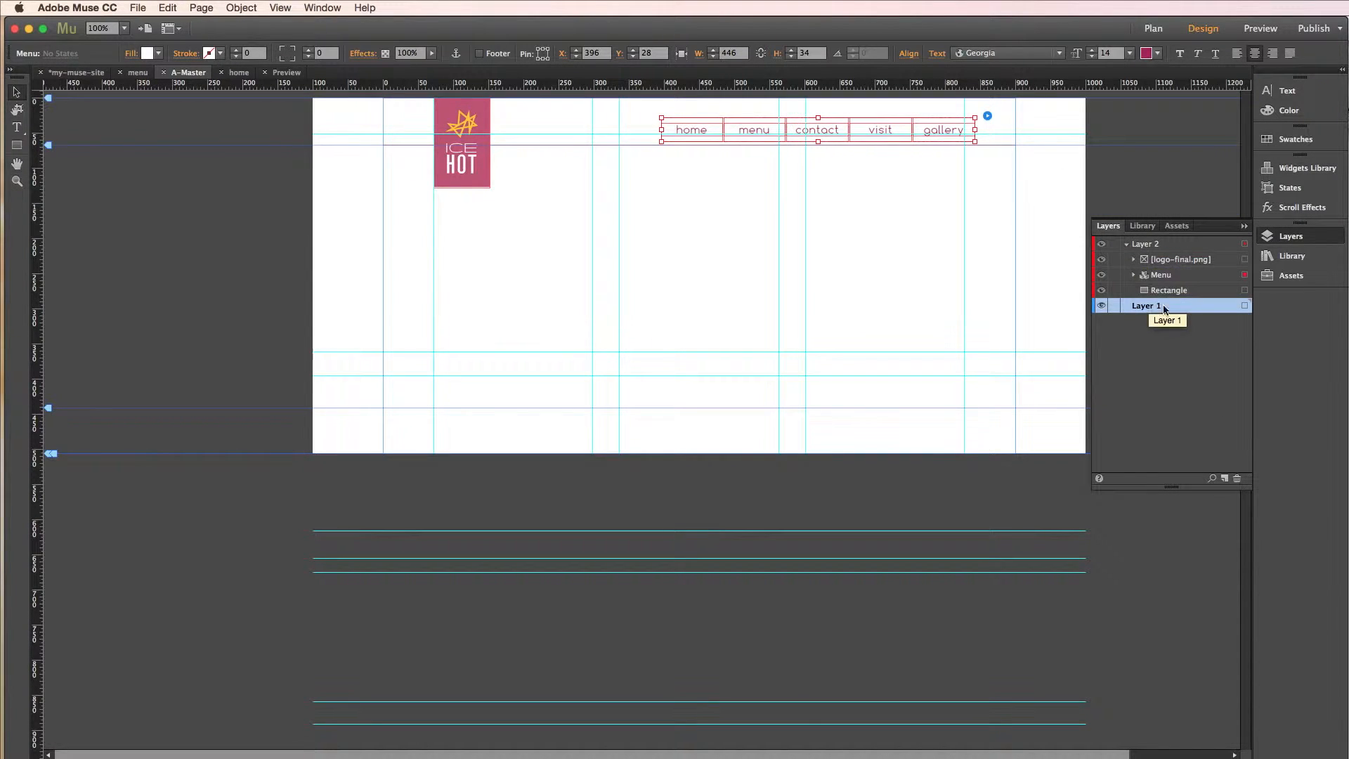
pyautogui.click(1163, 276)
pyautogui.moveTo(1163, 280); pyautogui.dragTo(1164, 315)
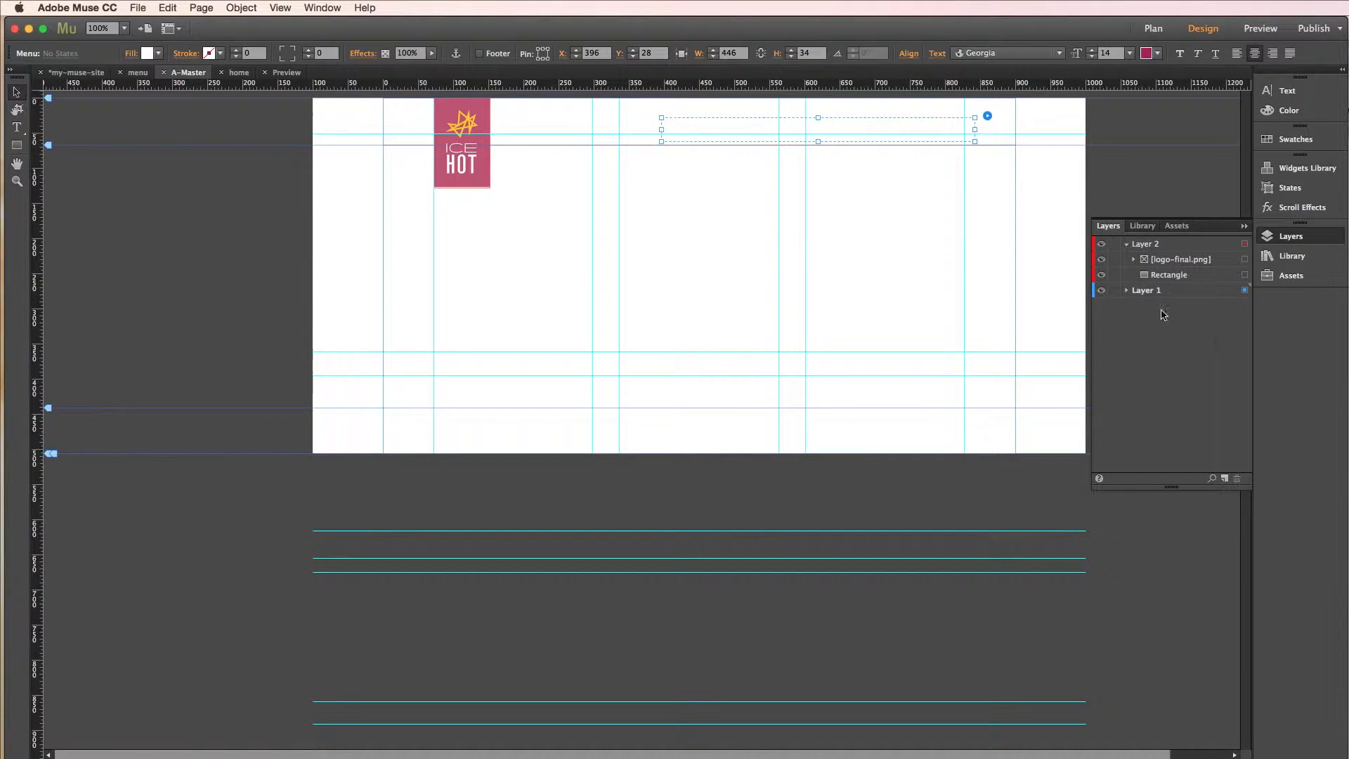
# Step: Select the master page's logo, move it from Layer 2 into Layer 1 and put Layer 1 above Layer 2
pyautogui.click(477, 116)
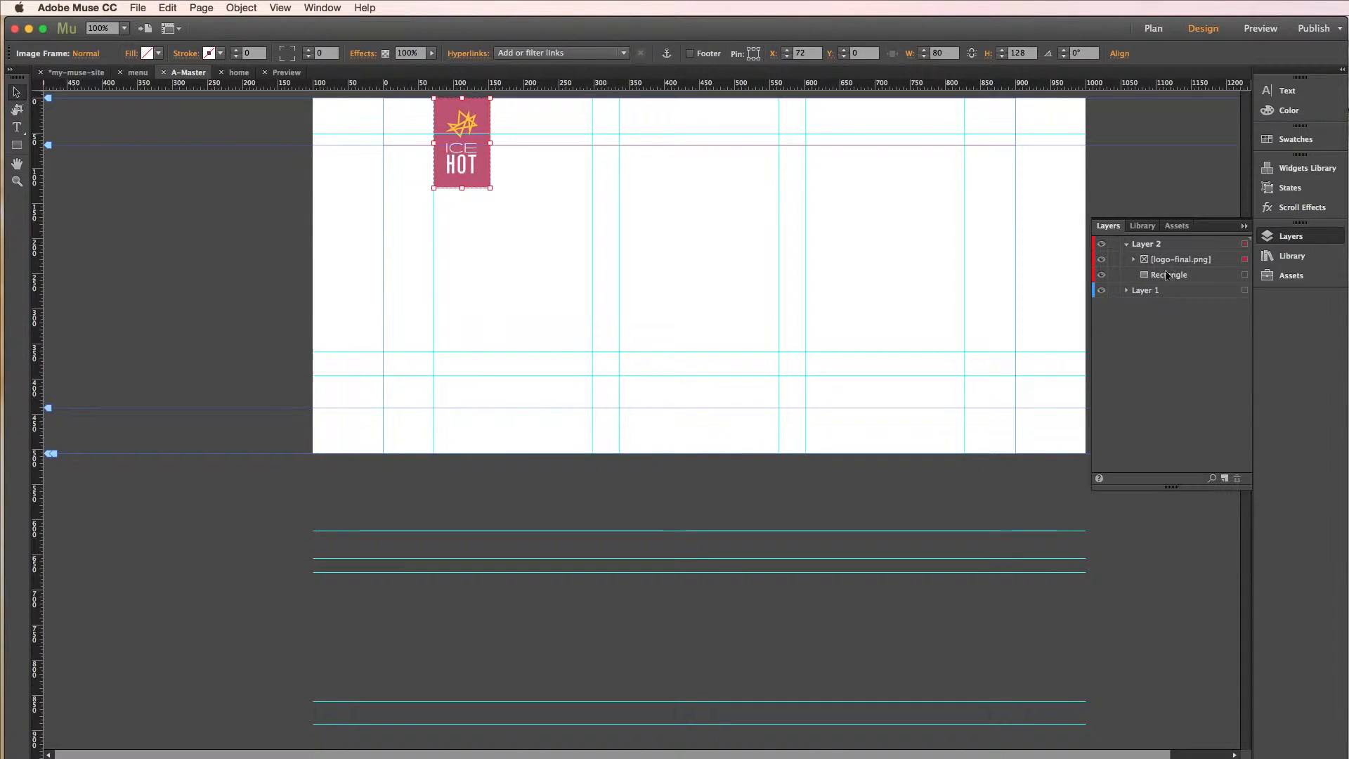
pyautogui.moveTo(1170, 259)
pyautogui.mouseDown()
pyautogui.moveTo(1169, 302)
pyautogui.moveTo(1147, 247)
pyautogui.mouseUp()
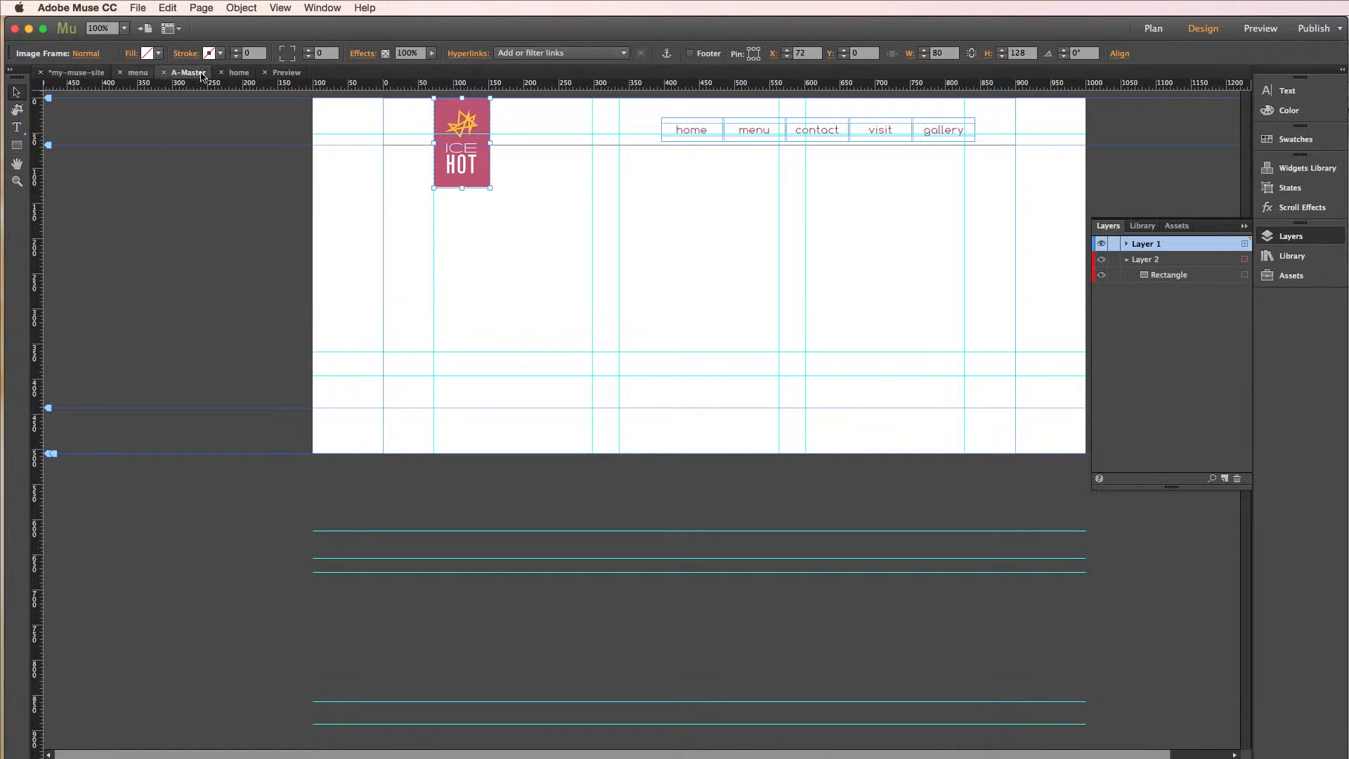
# Step: Preview the home page and advance through the slideshow to examine how the logo overlaps each picture
pyautogui.click(1259, 29)
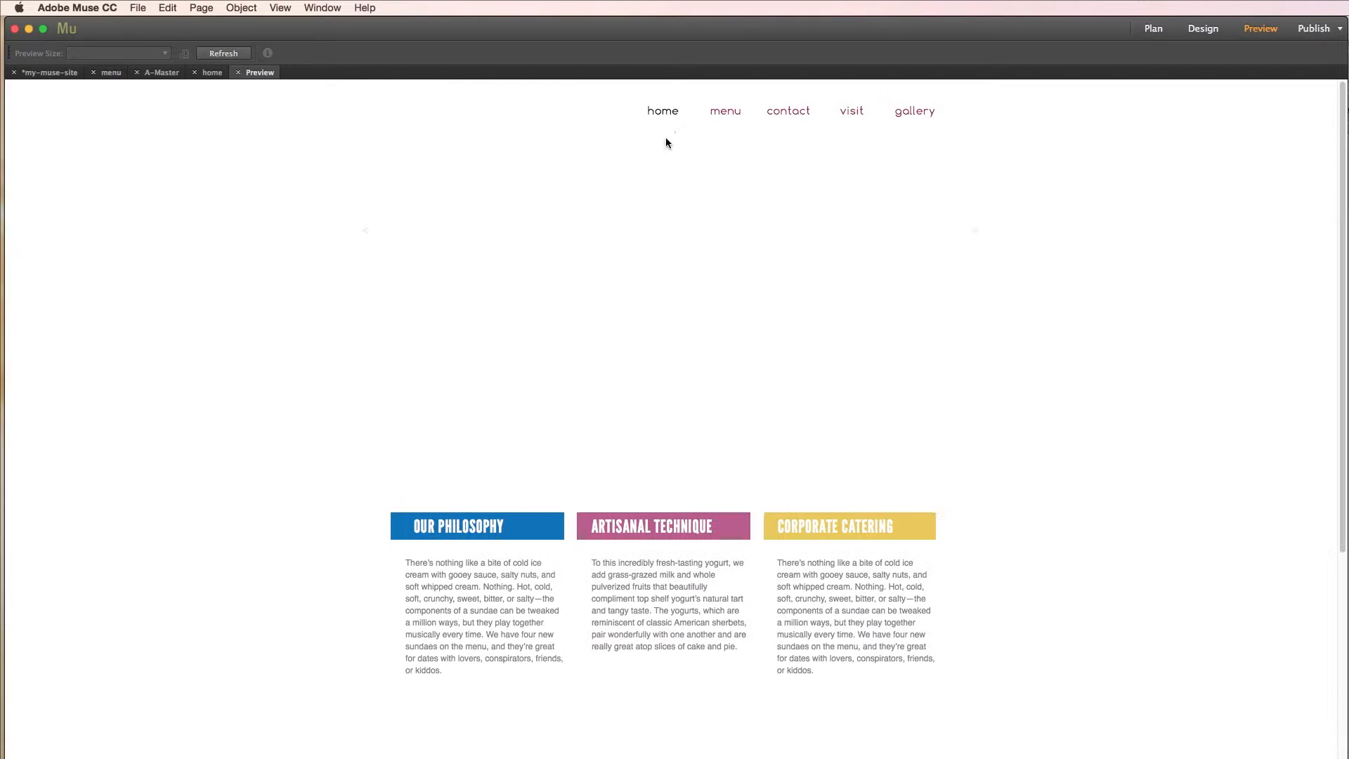
pyautogui.scroll(-3, 654, 191)
pyautogui.scroll(3, 654, 191)
pyautogui.scroll(-1, 654, 191)
pyautogui.scroll(1, 604, 155)
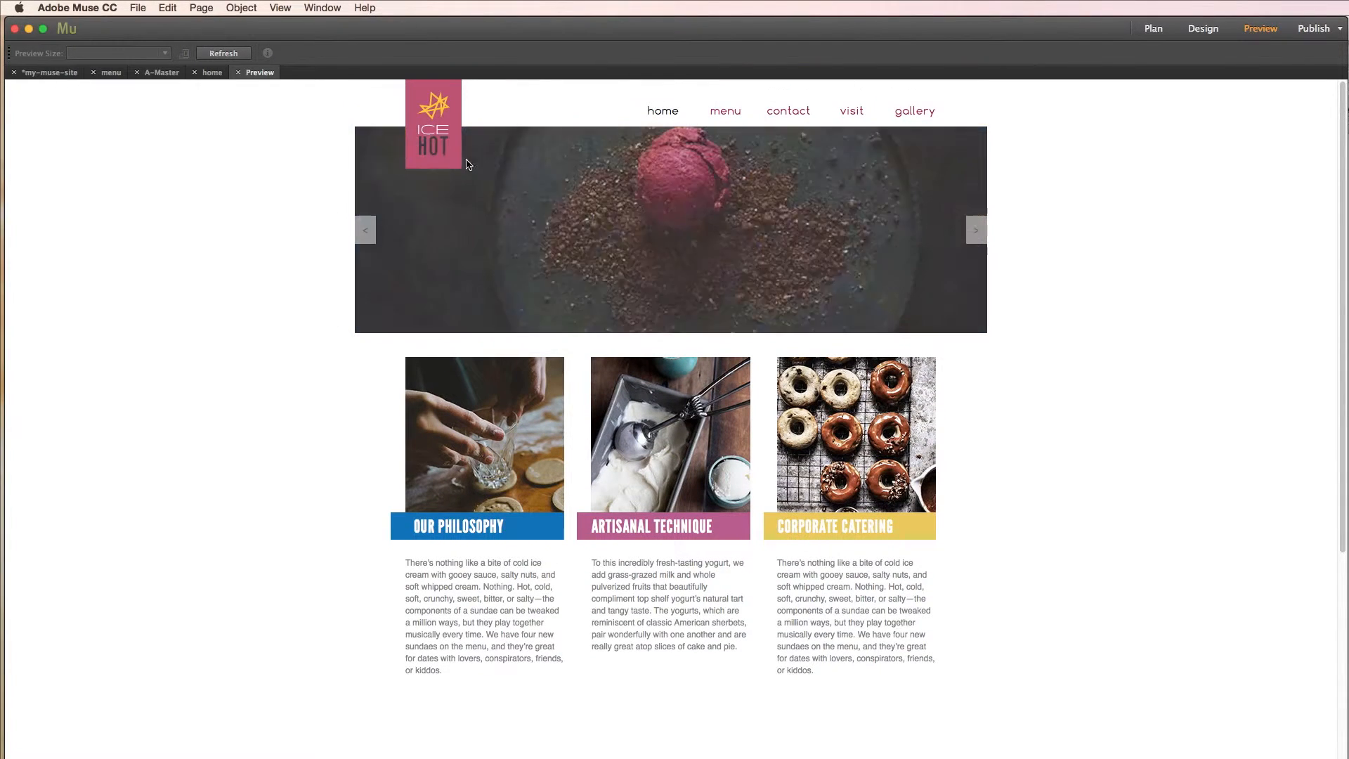
pyautogui.moveTo(1012, 230); pyautogui.dragTo(987, 239)
pyautogui.click(986, 238)
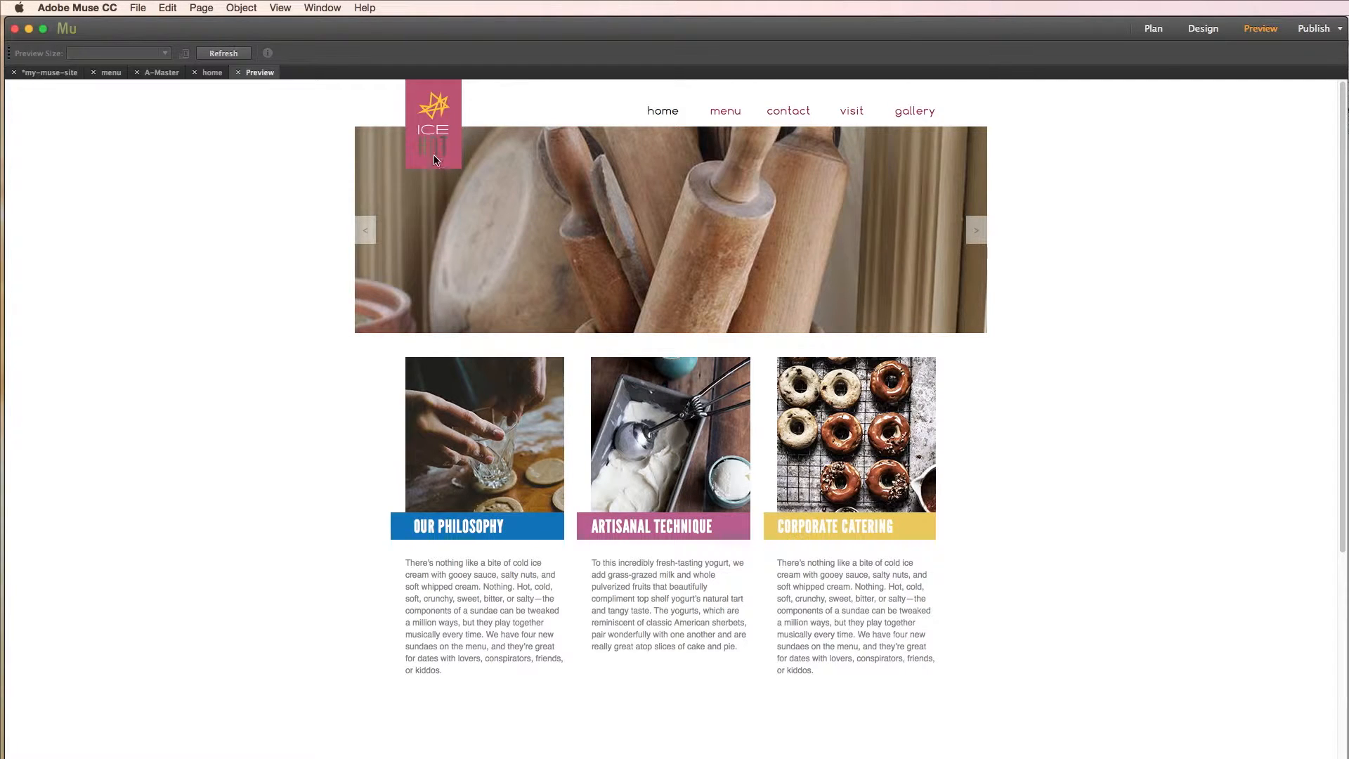
pyautogui.click(976, 229)
pyautogui.click(977, 230)
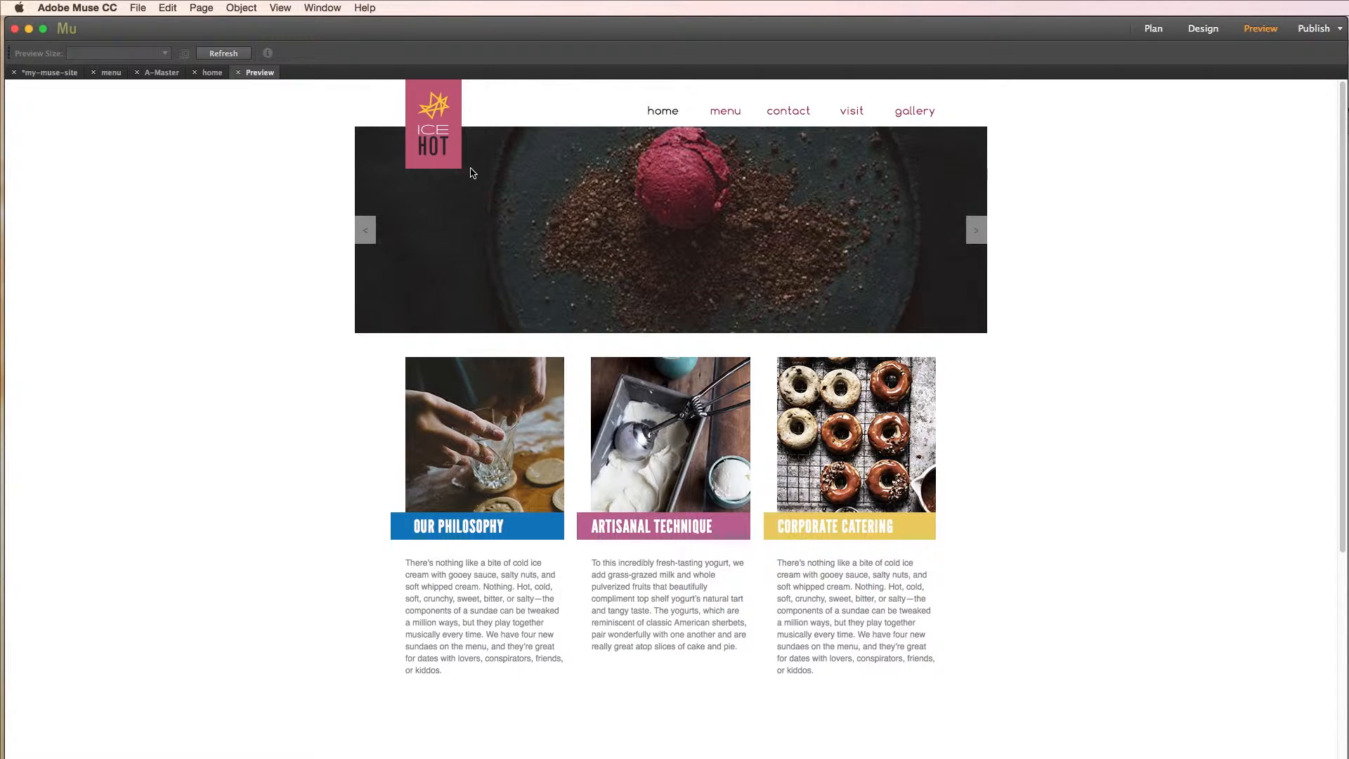
pyautogui.click(977, 234)
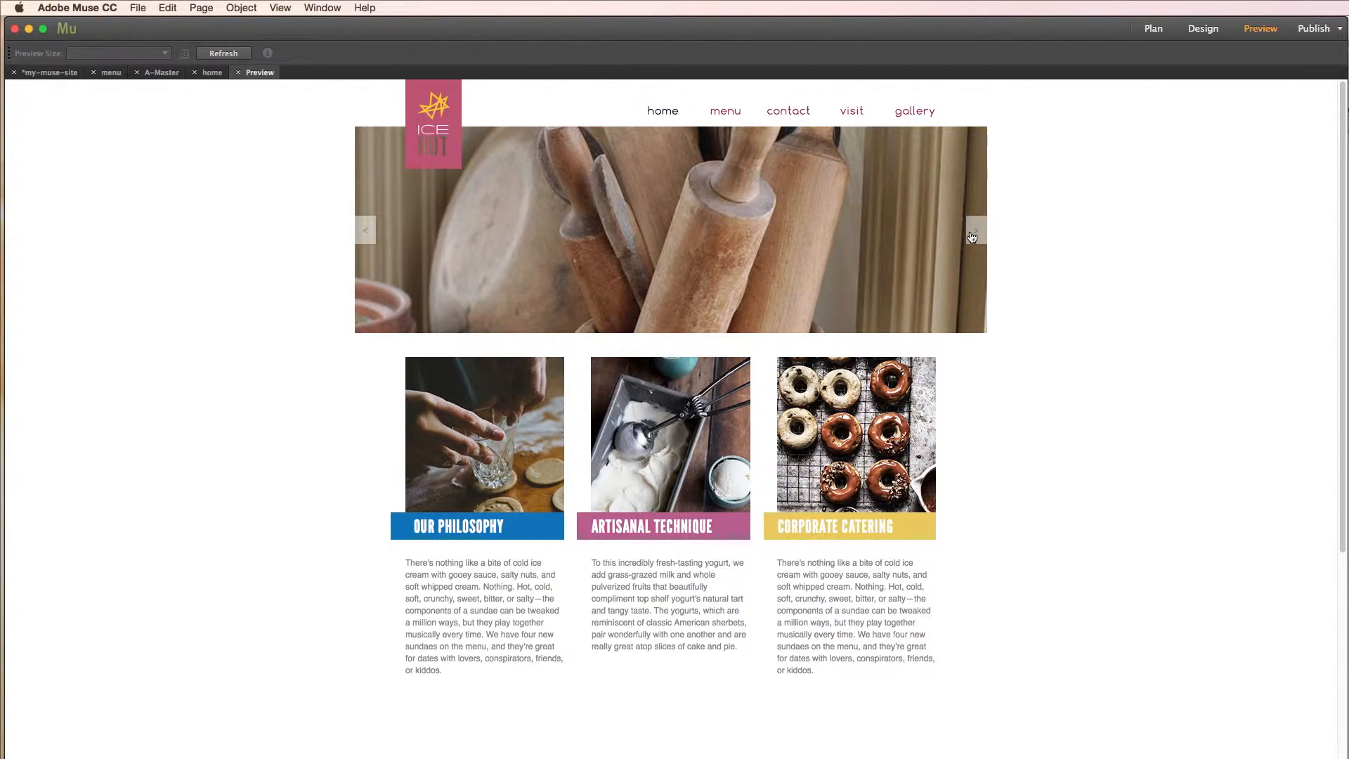
pyautogui.click(973, 234)
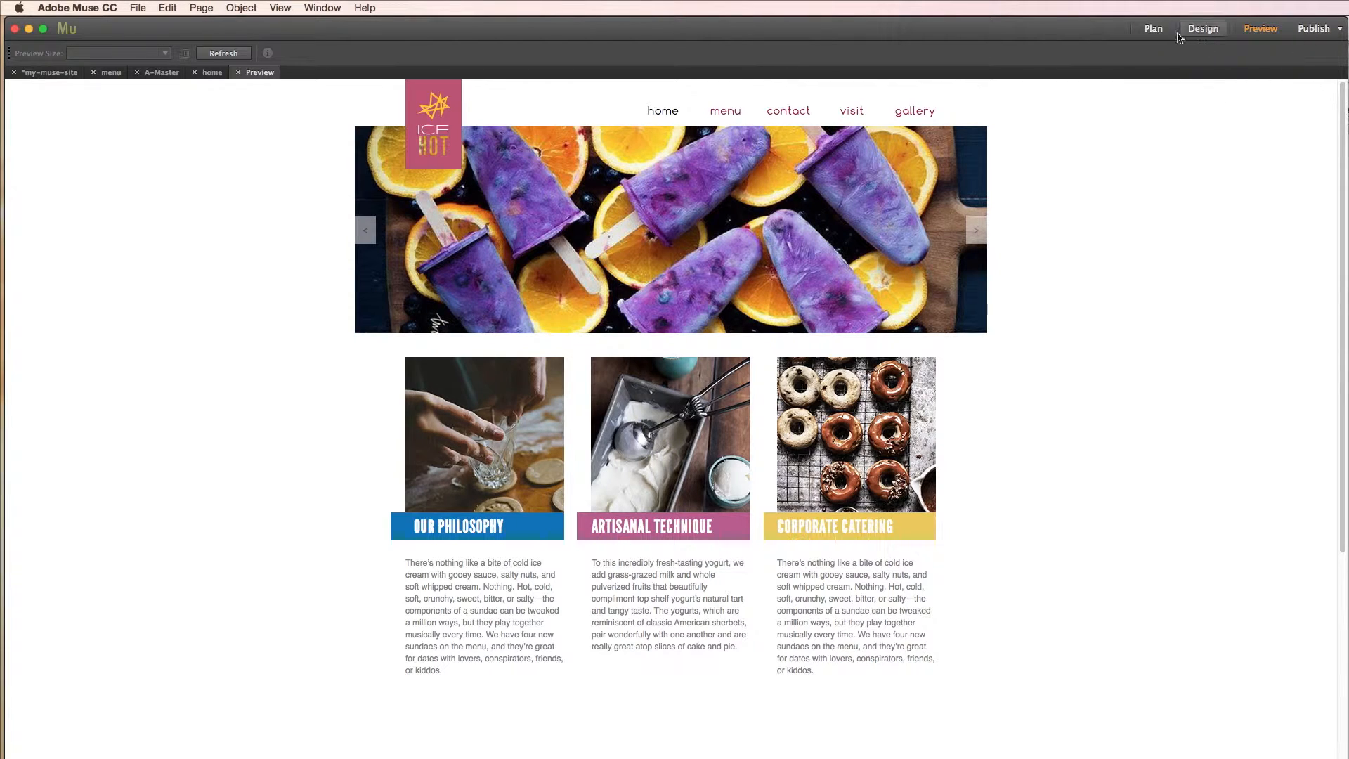
# Step: Open the home page from the site plan, return to the plan and open the A-Master page
pyautogui.click(1153, 28)
pyautogui.doubleClick(132, 153)
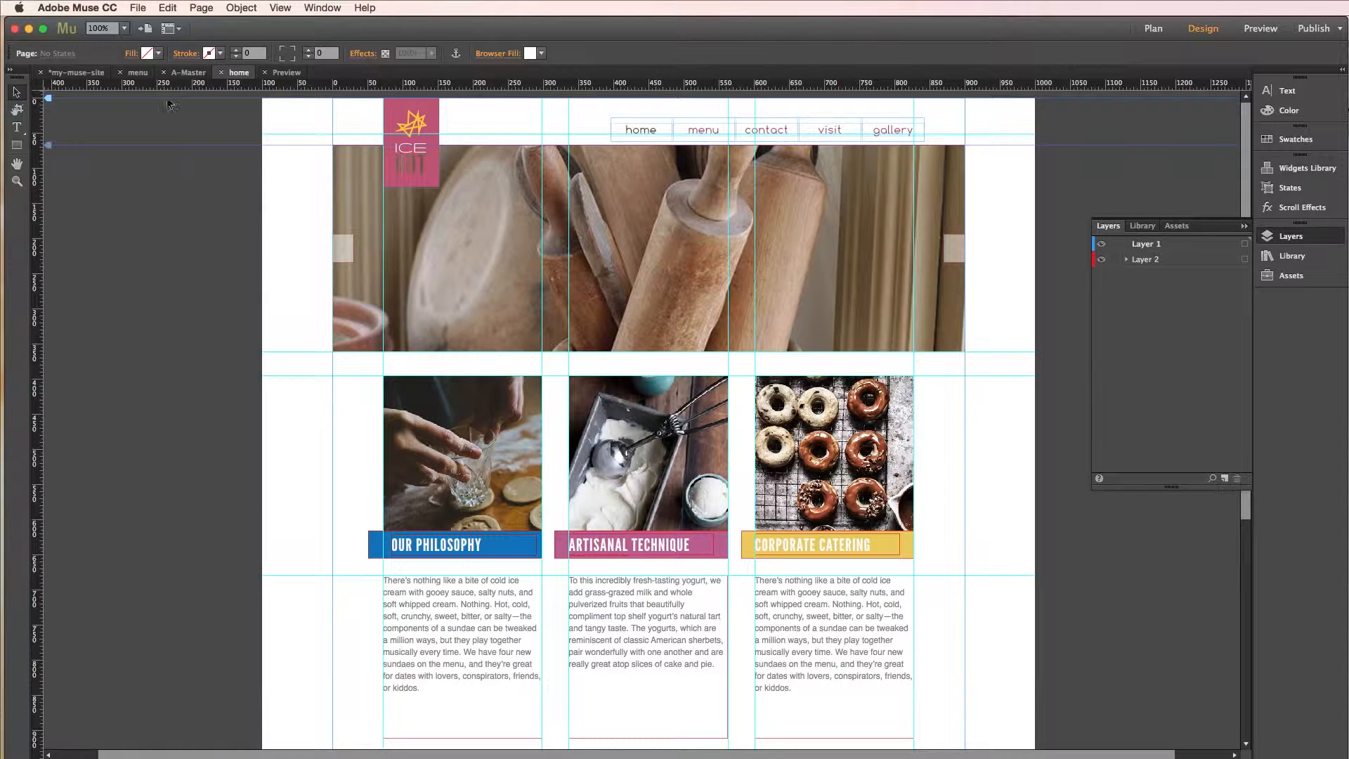
pyautogui.click(76, 73)
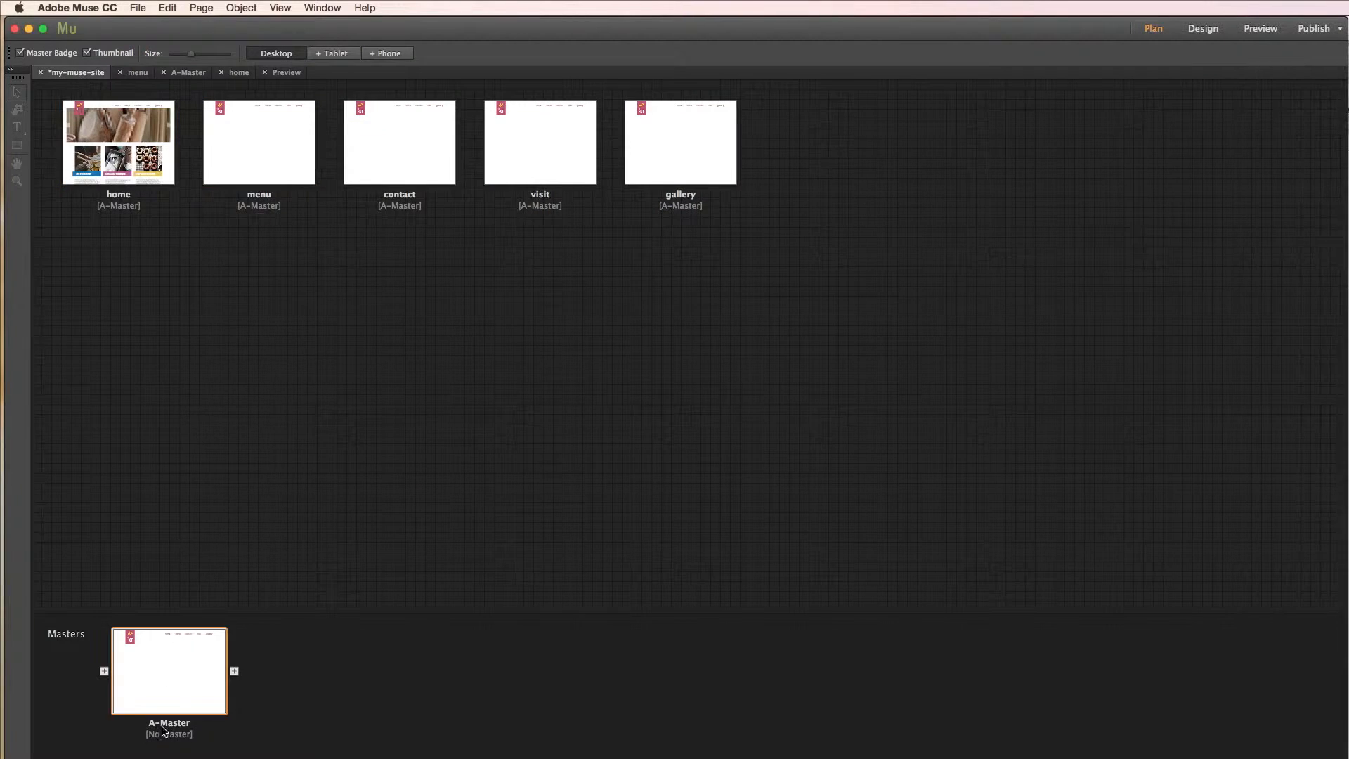
pyautogui.doubleClick(167, 684)
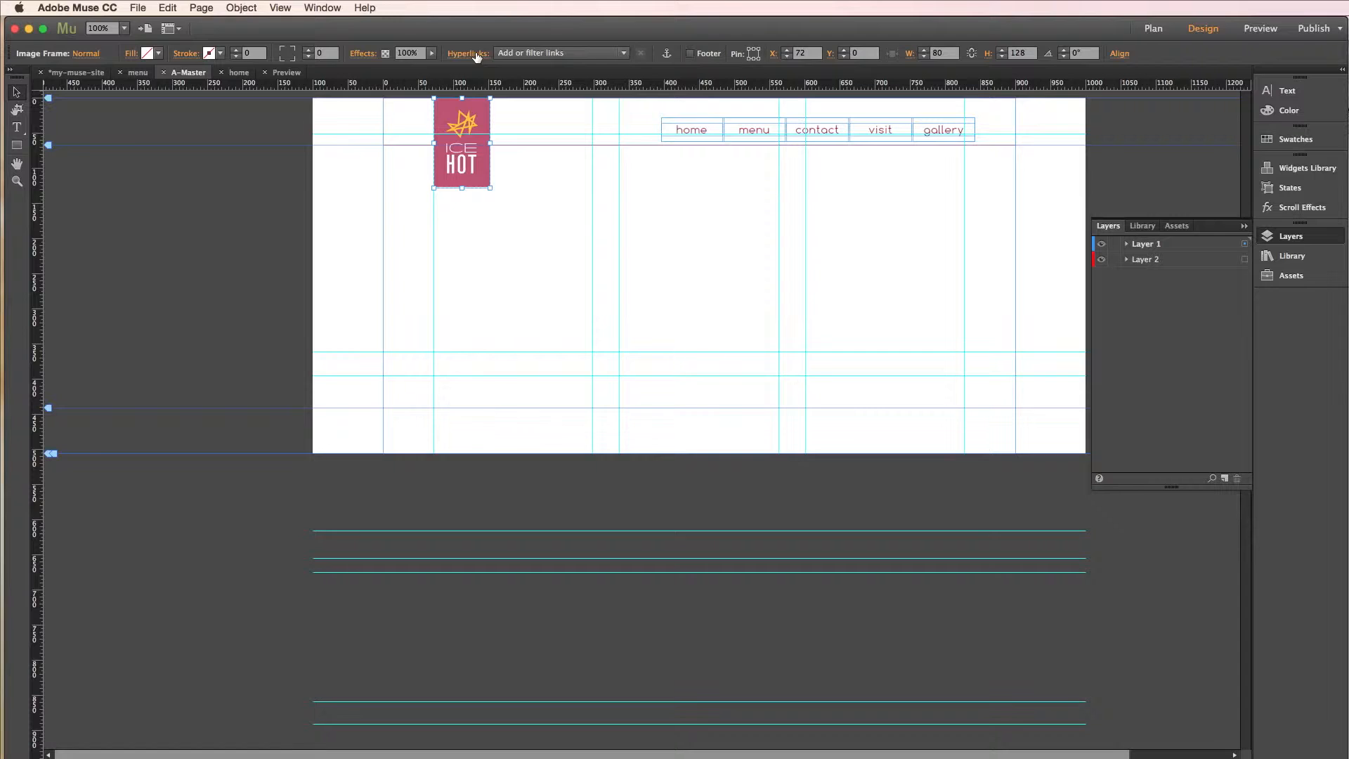
pyautogui.click(623, 53)
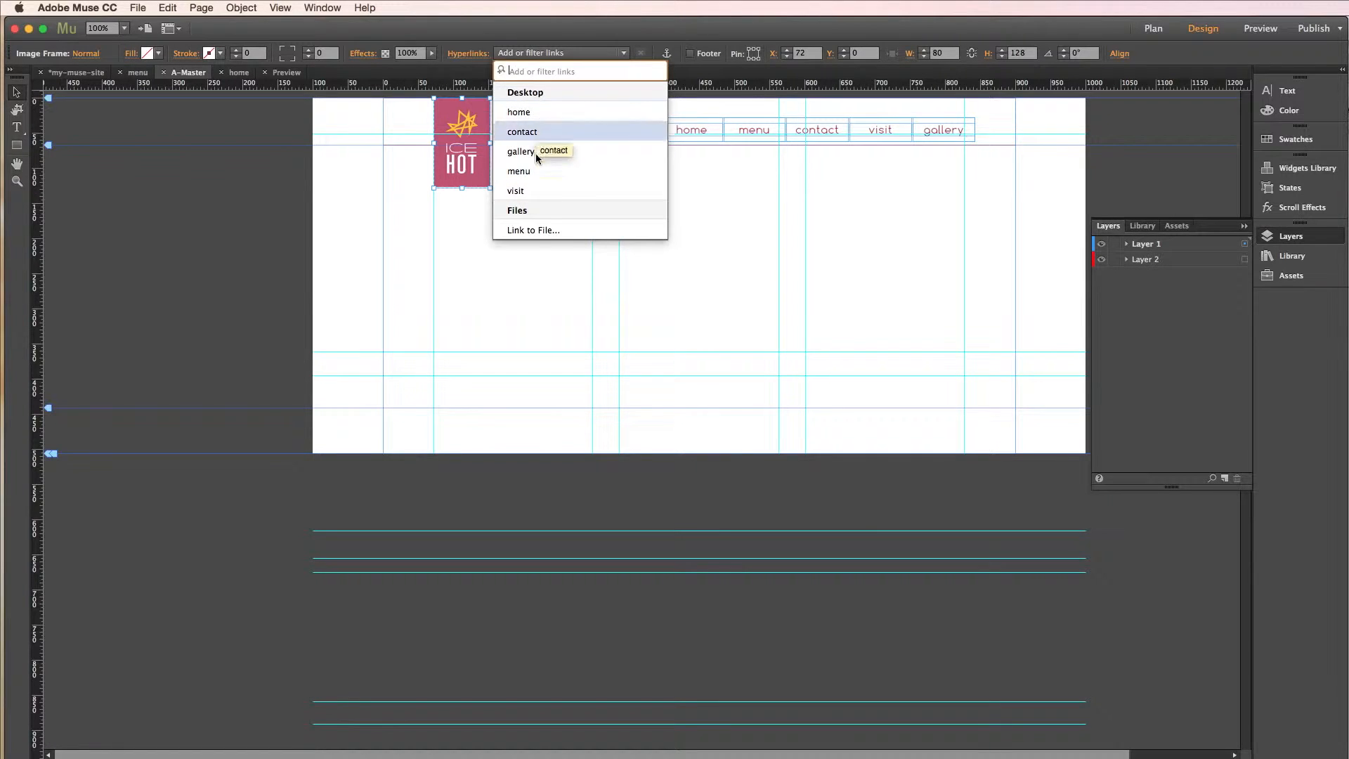
pyautogui.click(538, 231)
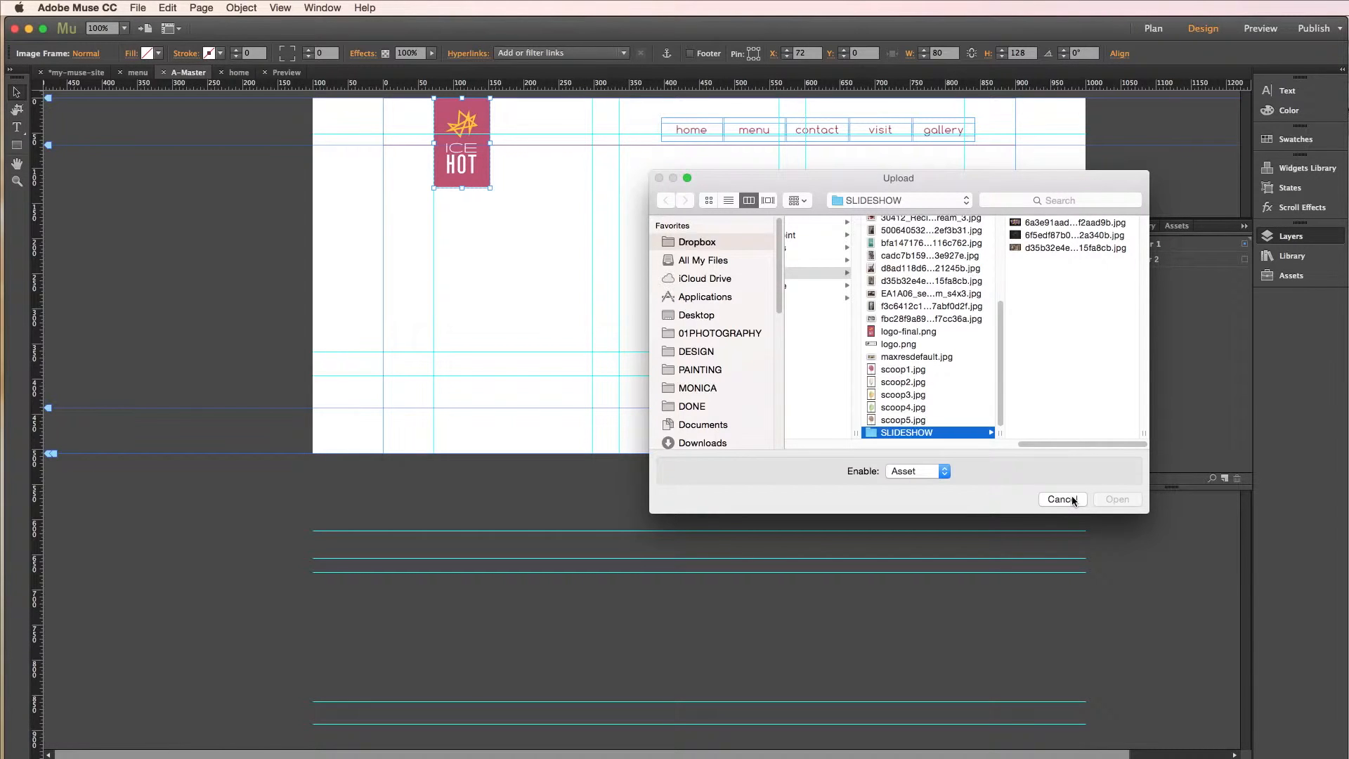
pyautogui.click(917, 470)
pyautogui.click(918, 471)
pyautogui.click(1061, 499)
# Step: Hyperlink the master page's logo to the photographer's external website by entering its full http address
pyautogui.click(552, 53)
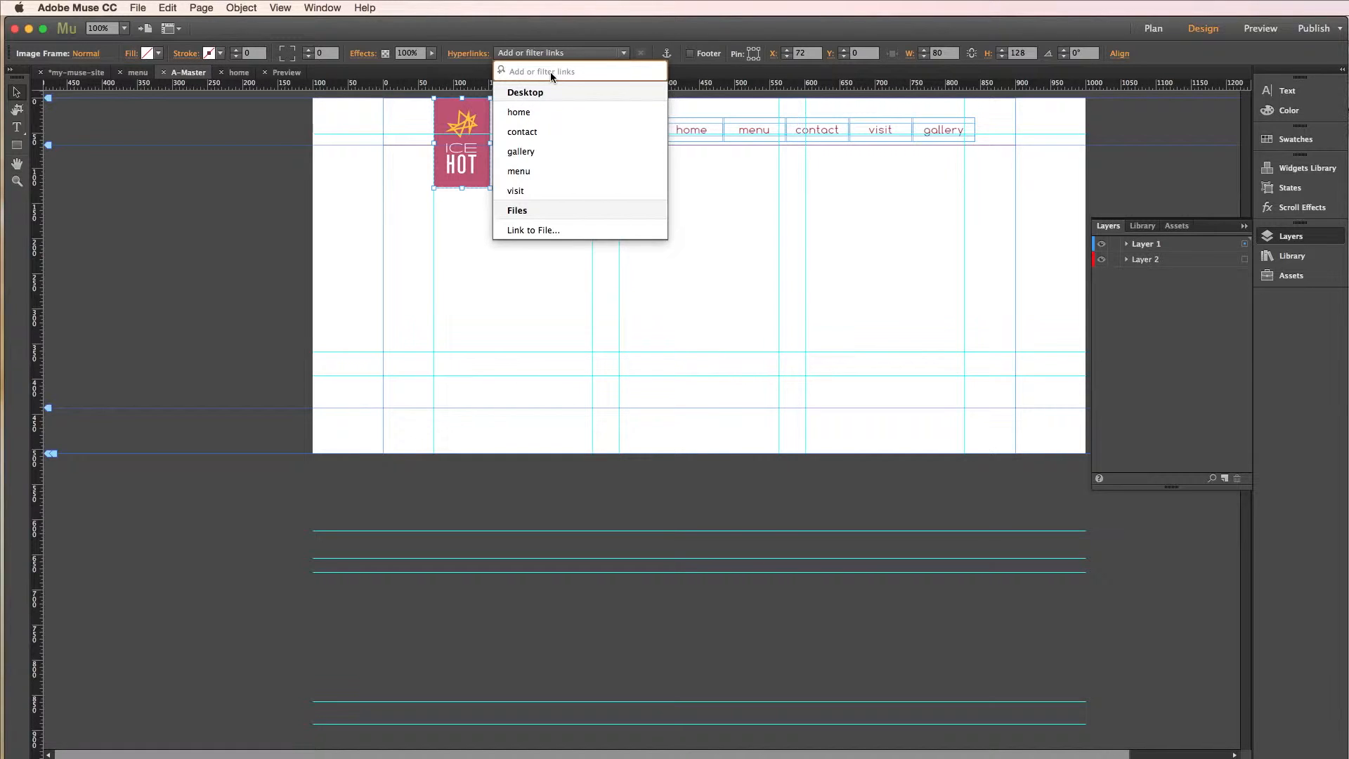
pyautogui.write('http://jonath')
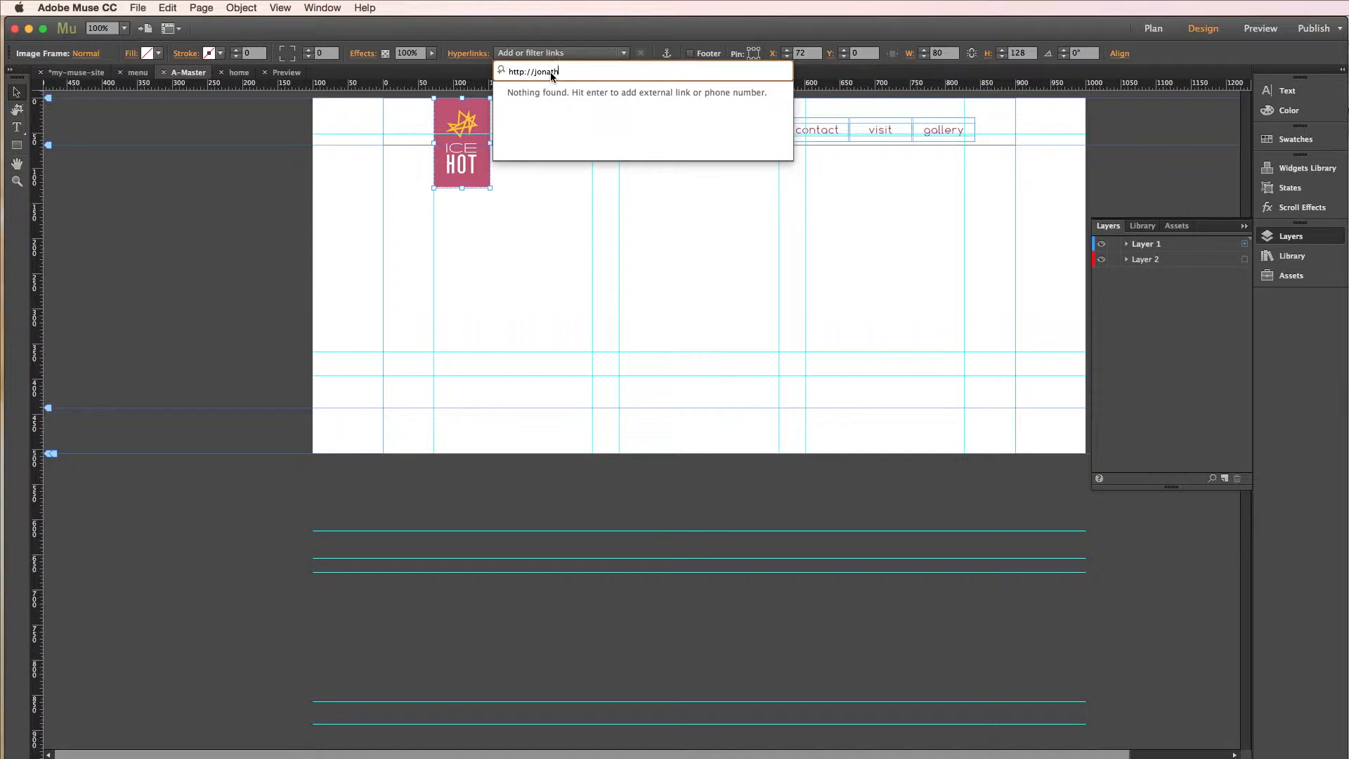
pyautogui.write('angibsonphotography.com')
pyautogui.press('Return')
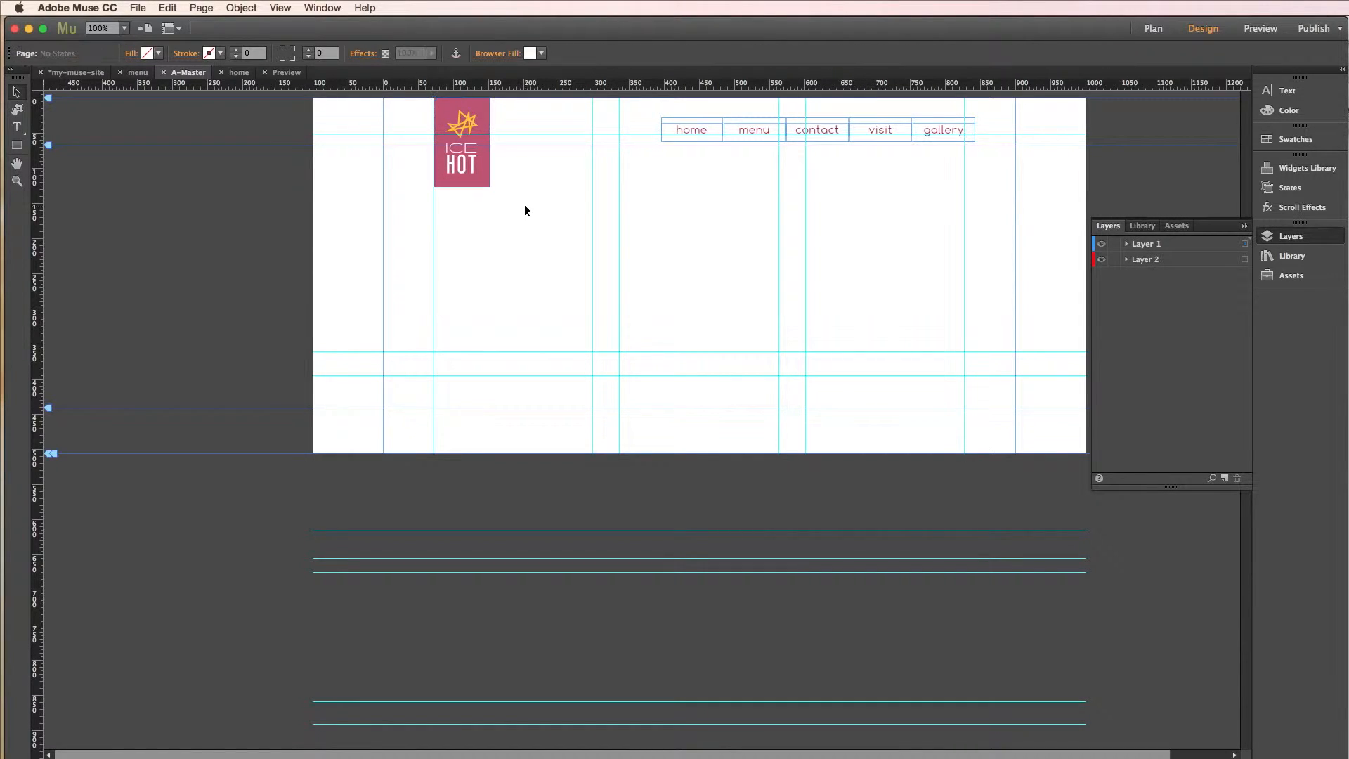
# Step: Preview the home page and follow the logo's hyperlink to the photography website
pyautogui.click(1255, 31)
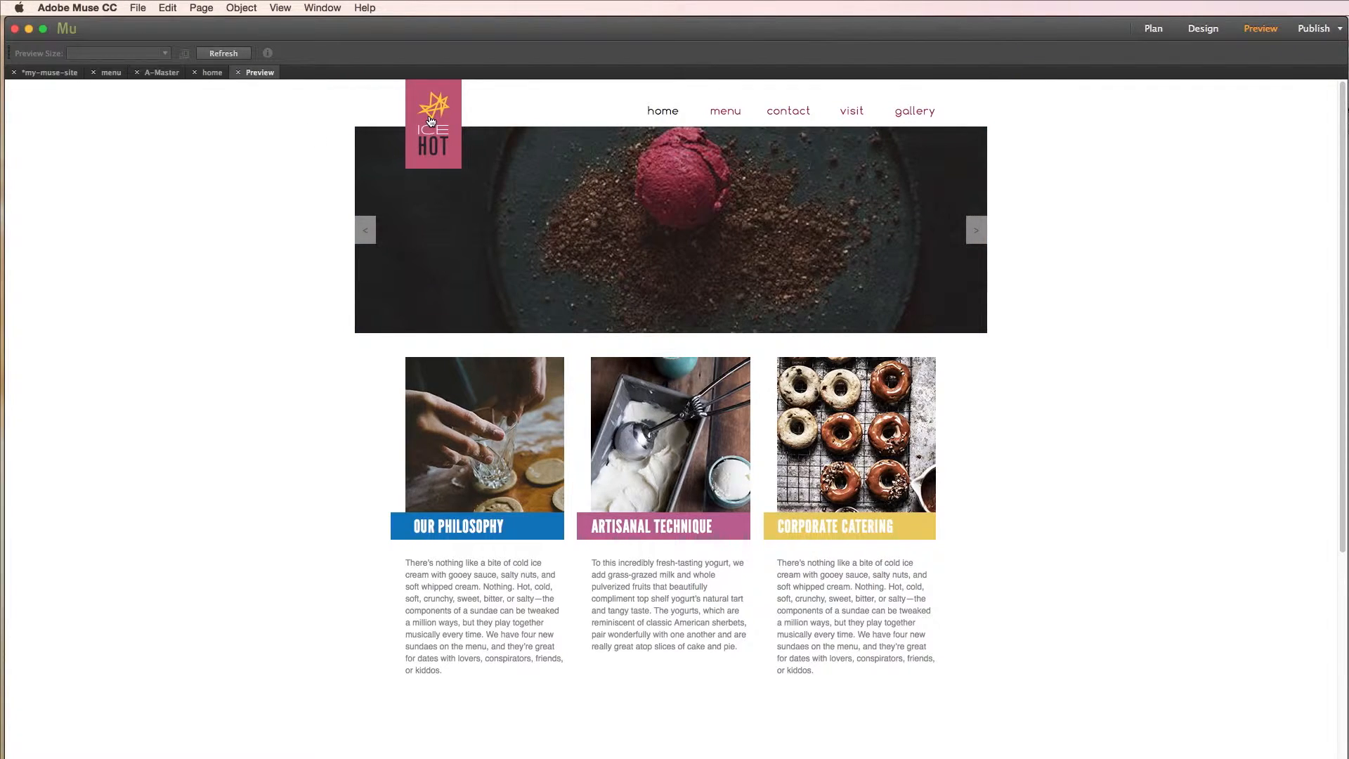
pyautogui.click(430, 120)
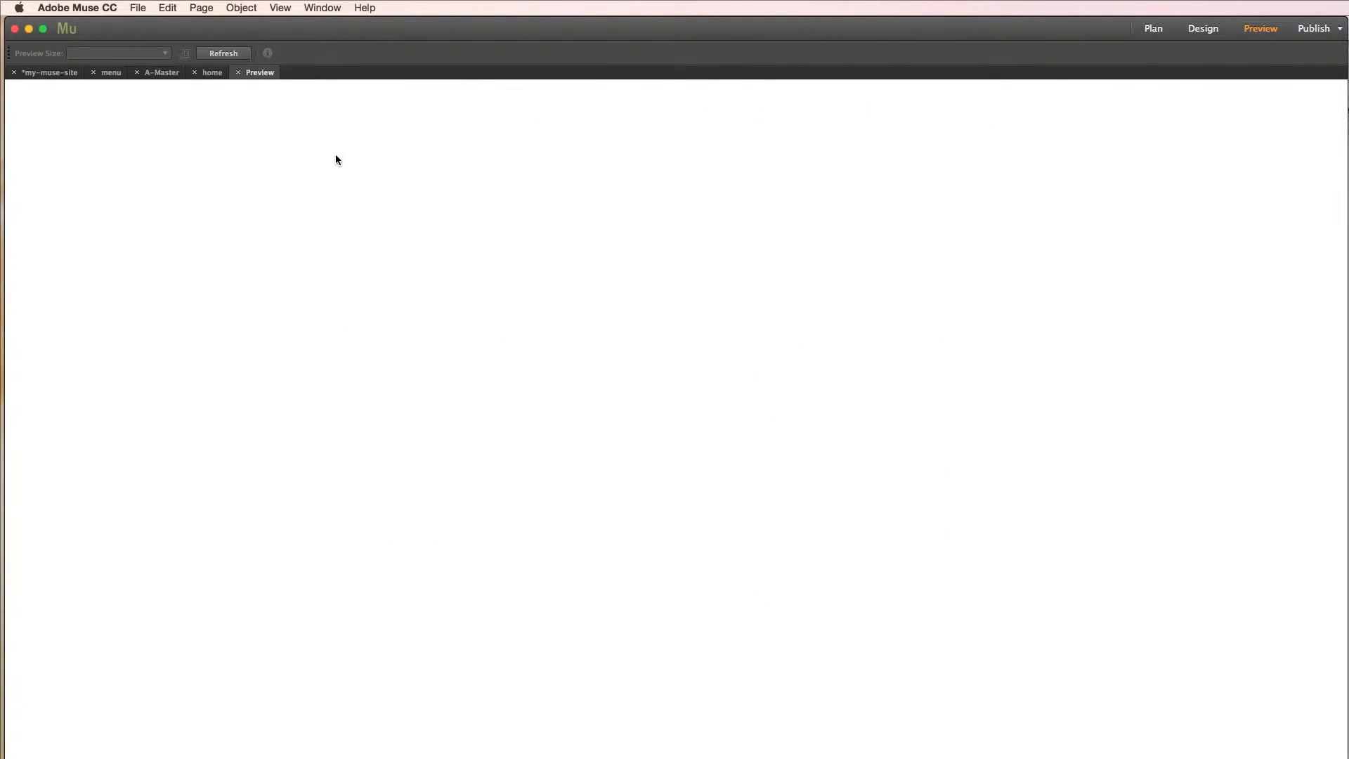
pyautogui.moveTo(484, 108)
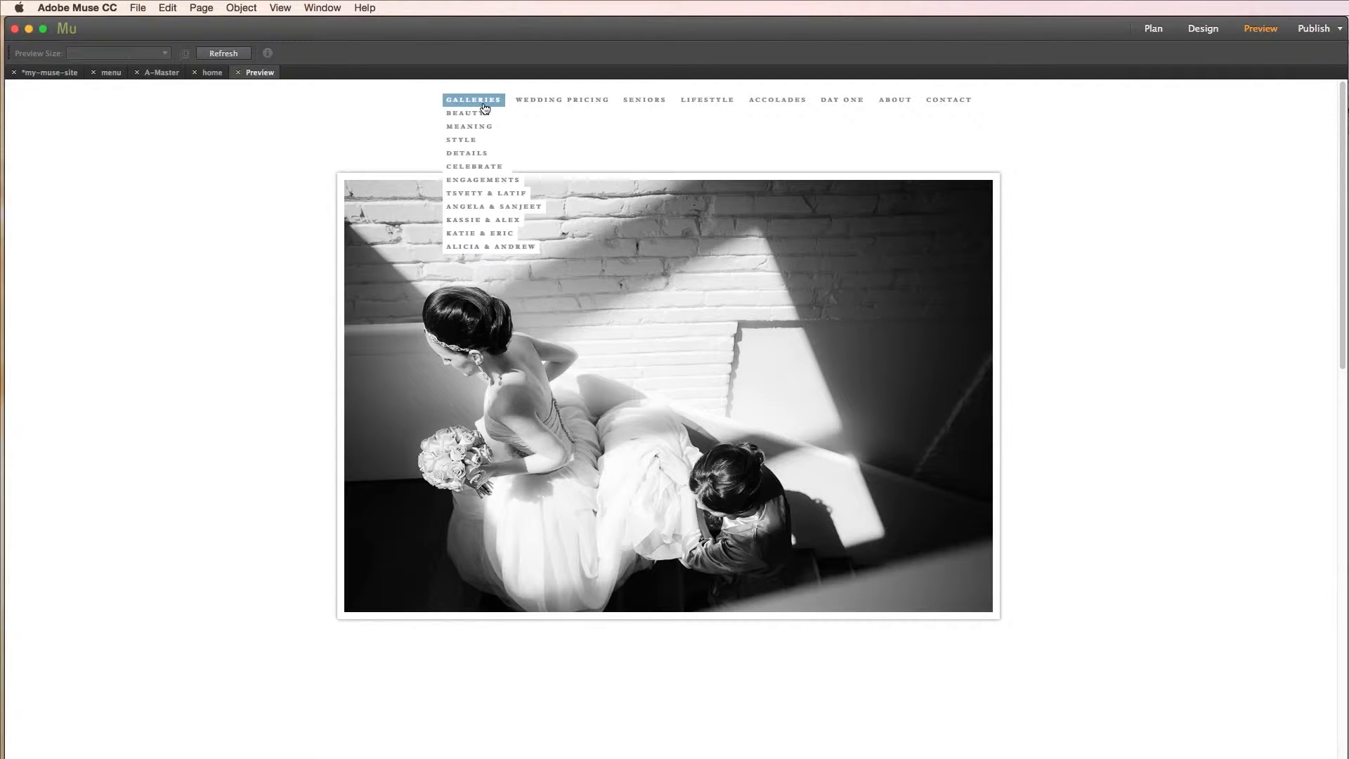
# Step: Return to the A-Master page, select the logo and review the available targets for its hyperlink
pyautogui.click(1154, 31)
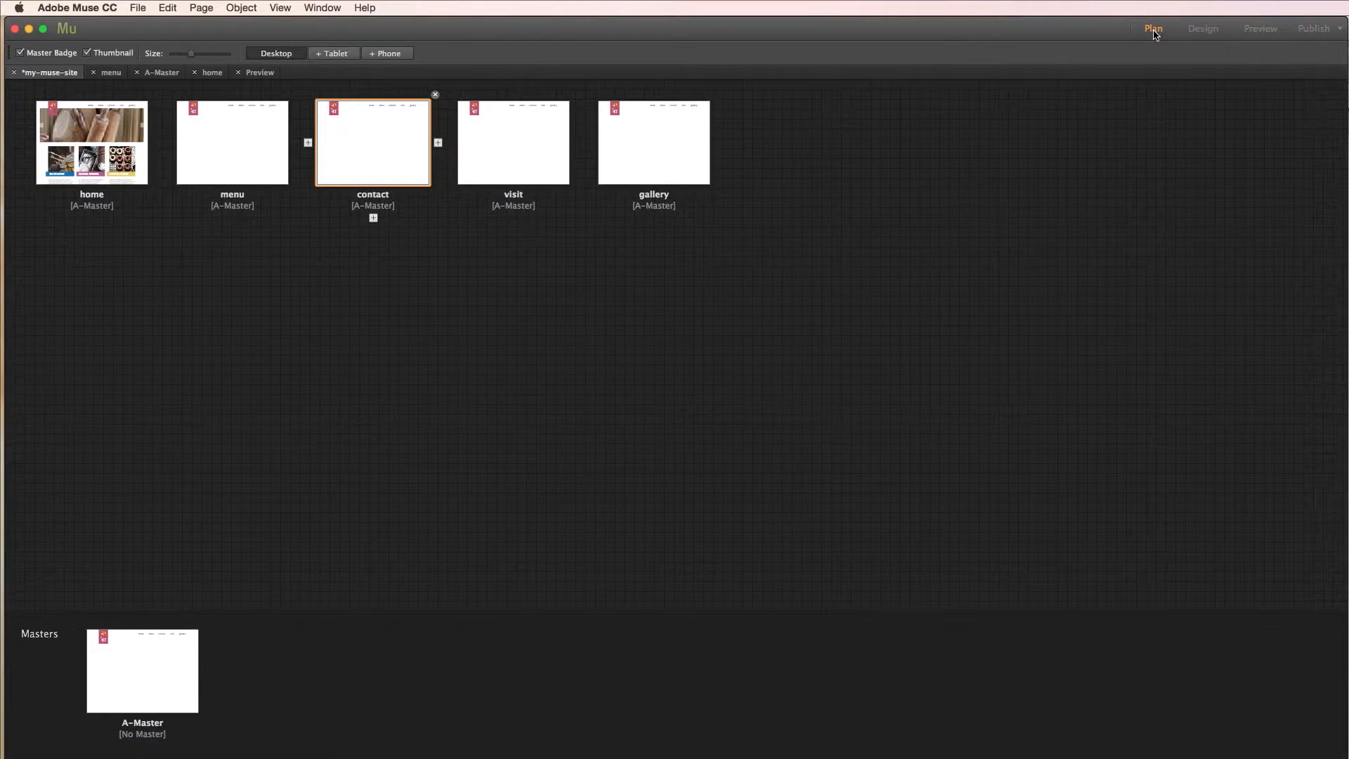
pyautogui.doubleClick(133, 139)
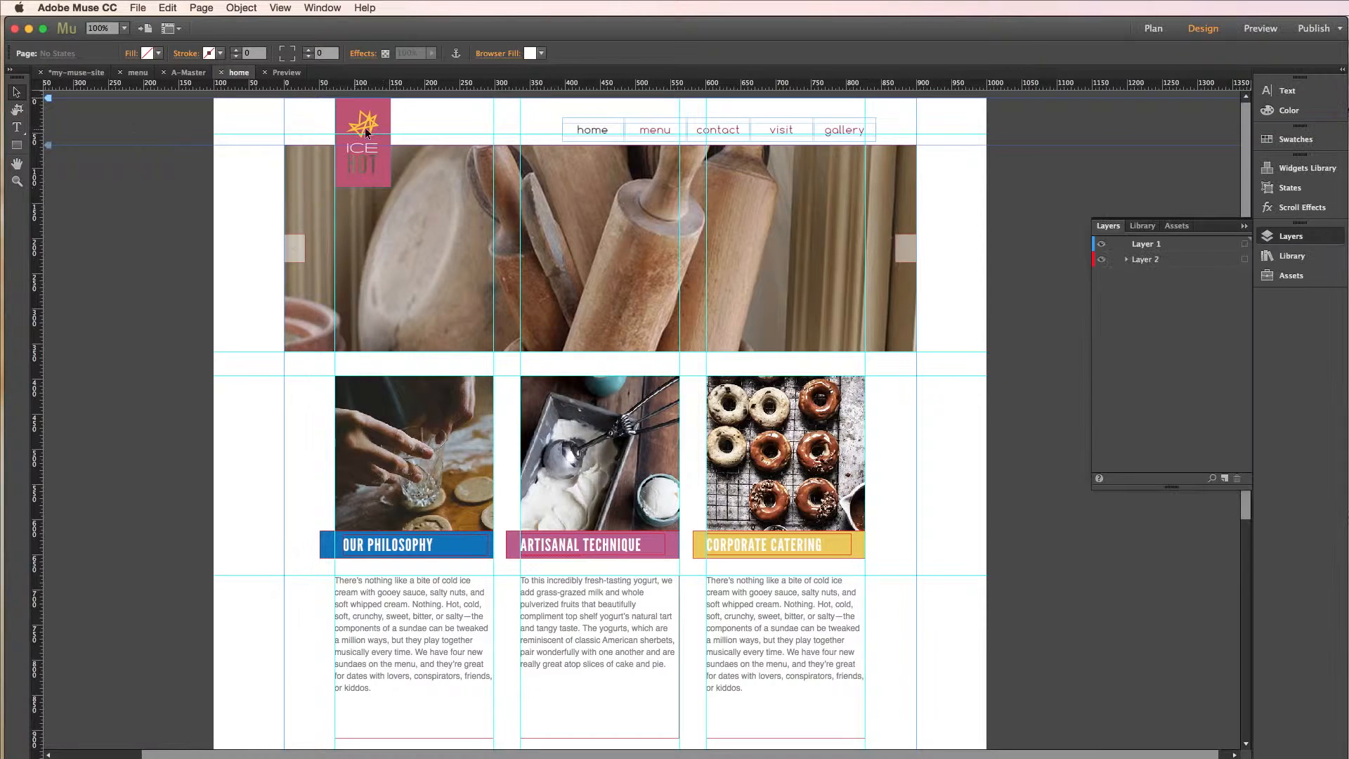
pyautogui.click(187, 73)
pyautogui.click(461, 156)
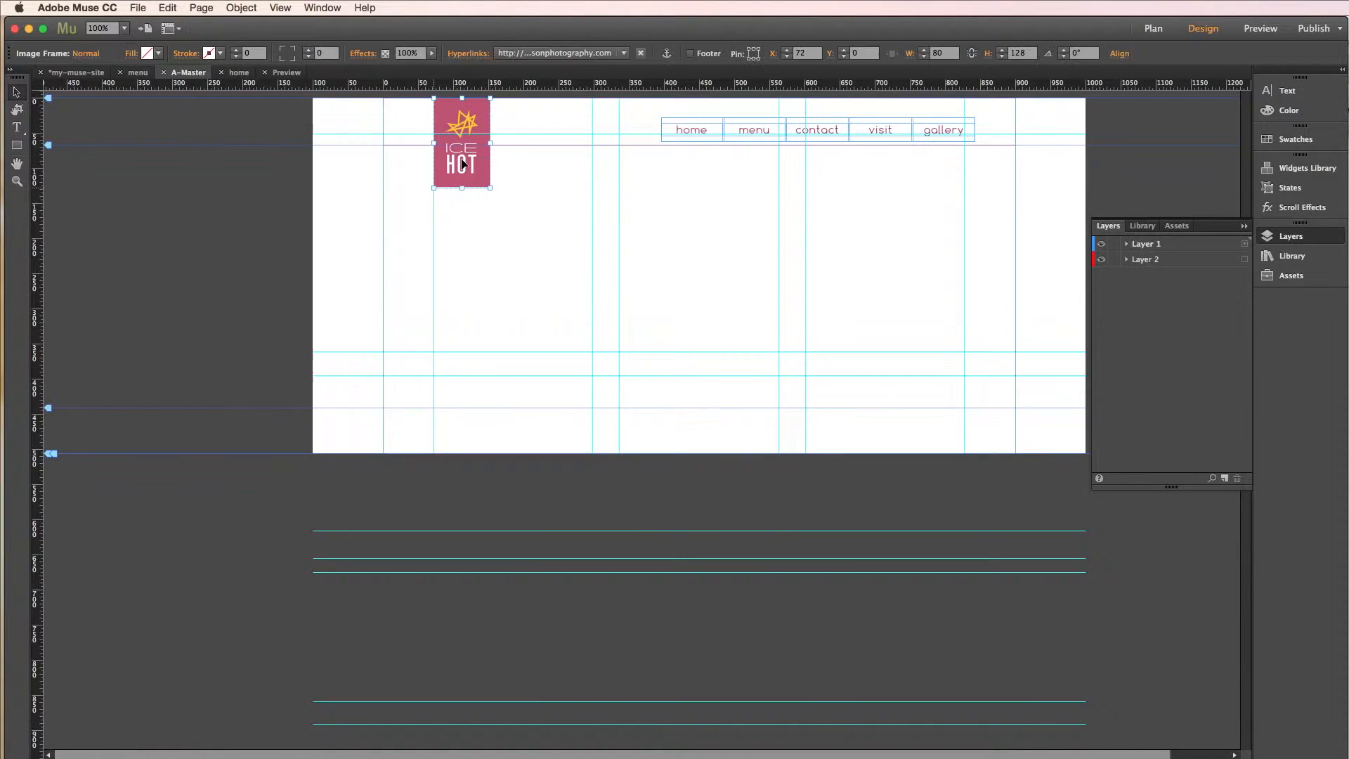
pyautogui.click(531, 54)
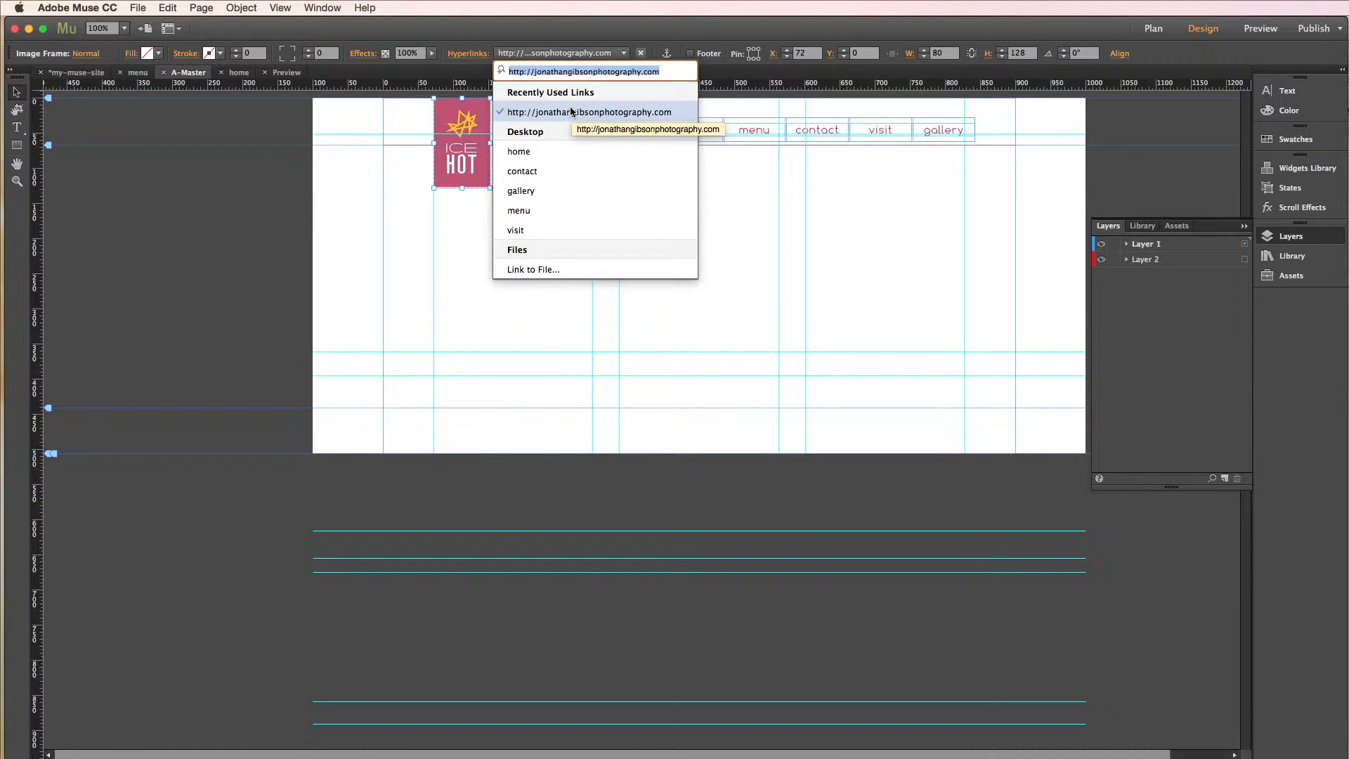
pyautogui.click(767, 228)
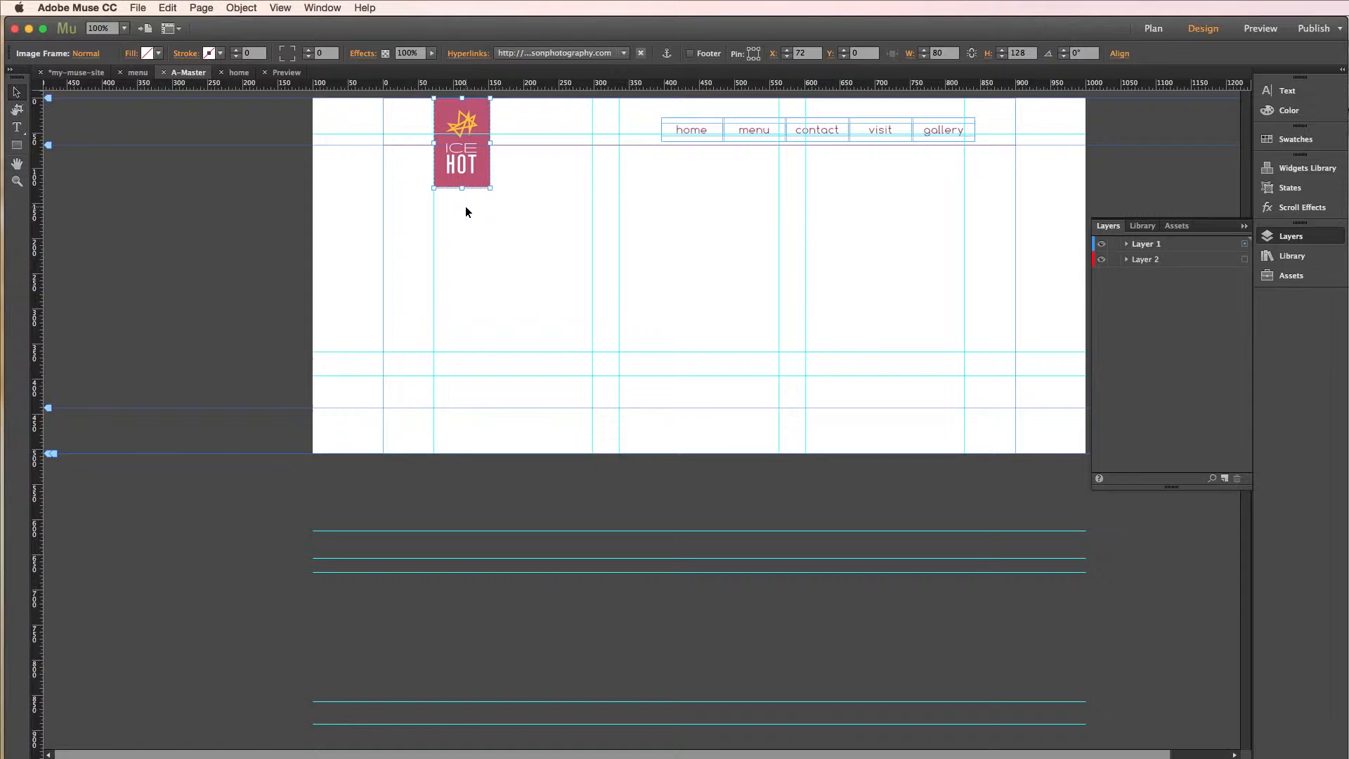
# Step: Switch to the home page and look over its content down to the empty area below the three text columns
pyautogui.click(238, 72)
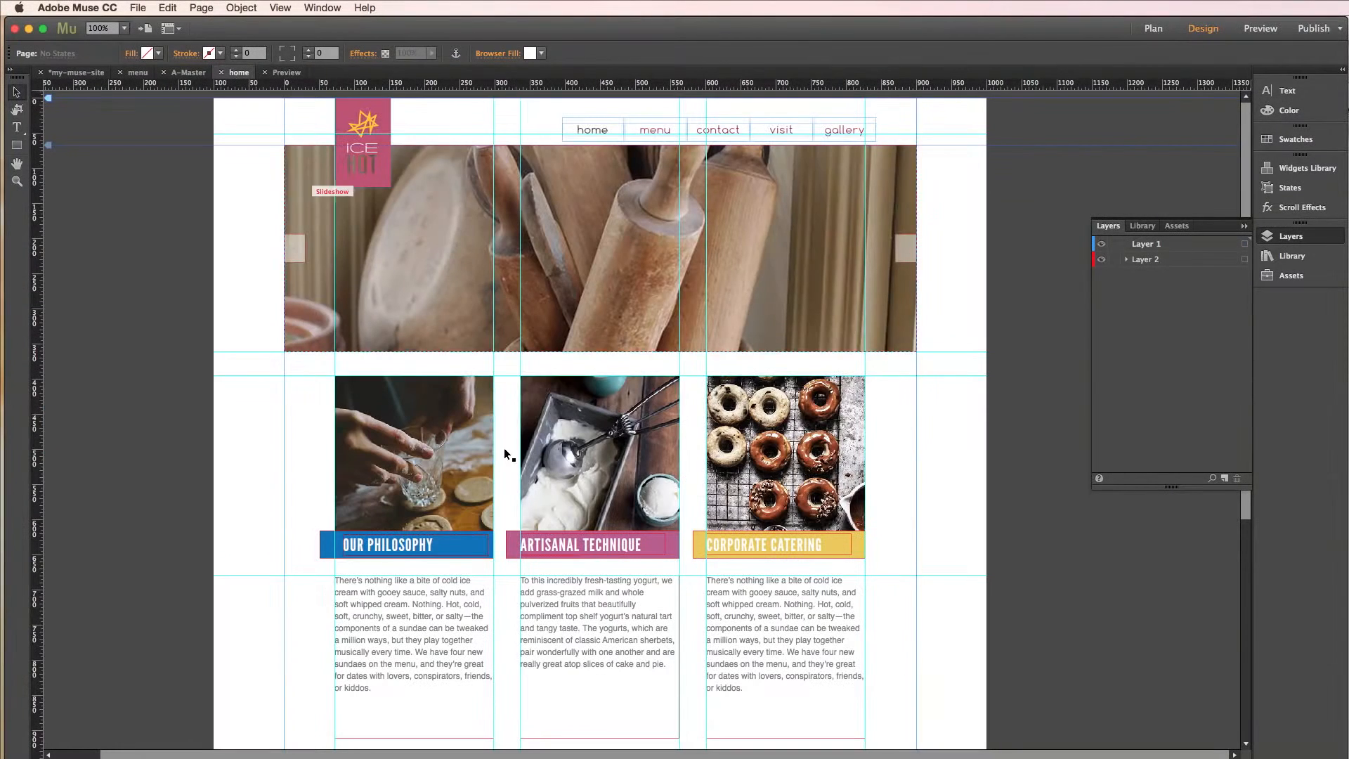
pyautogui.scroll(-2, 575, 470)
pyautogui.scroll(-5, 575, 470)
pyautogui.scroll(2, 571, 469)
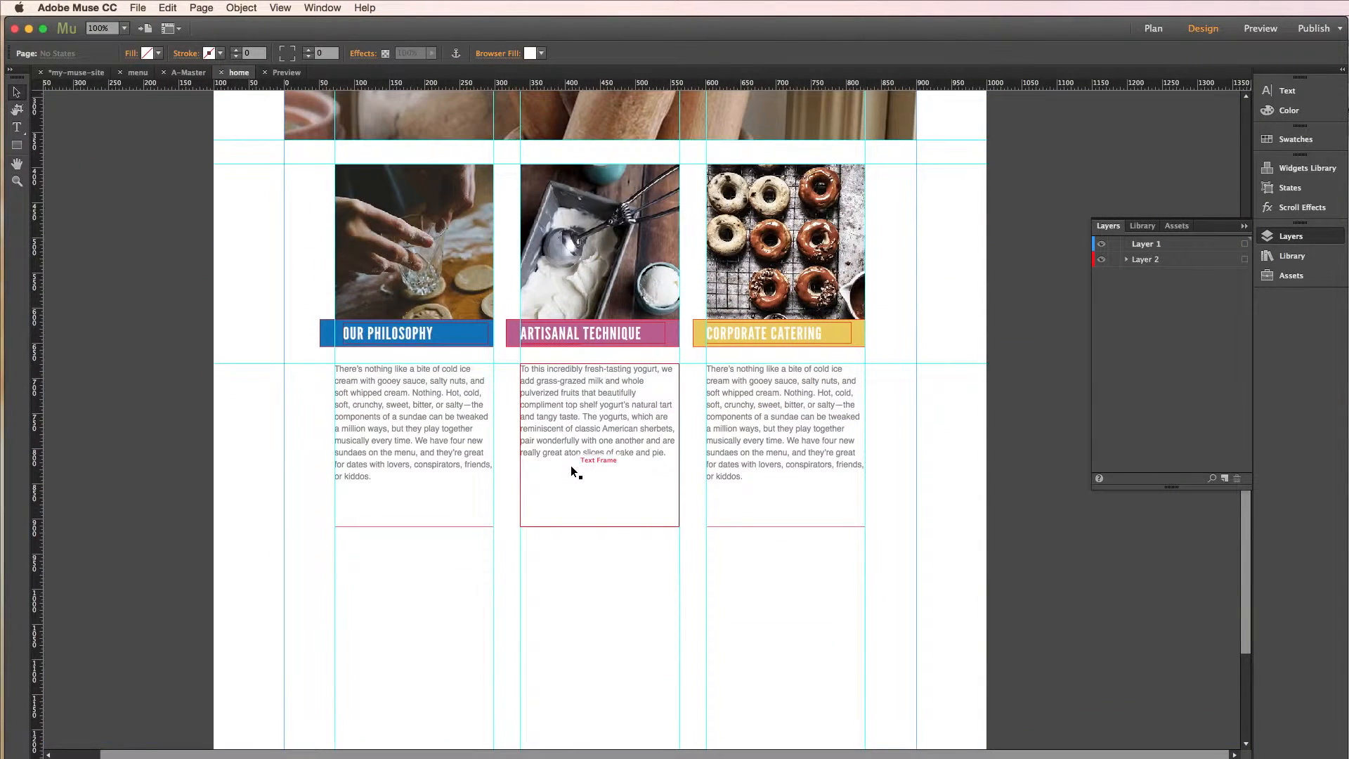
pyautogui.scroll(3, 571, 465)
pyautogui.scroll(3, 571, 465)
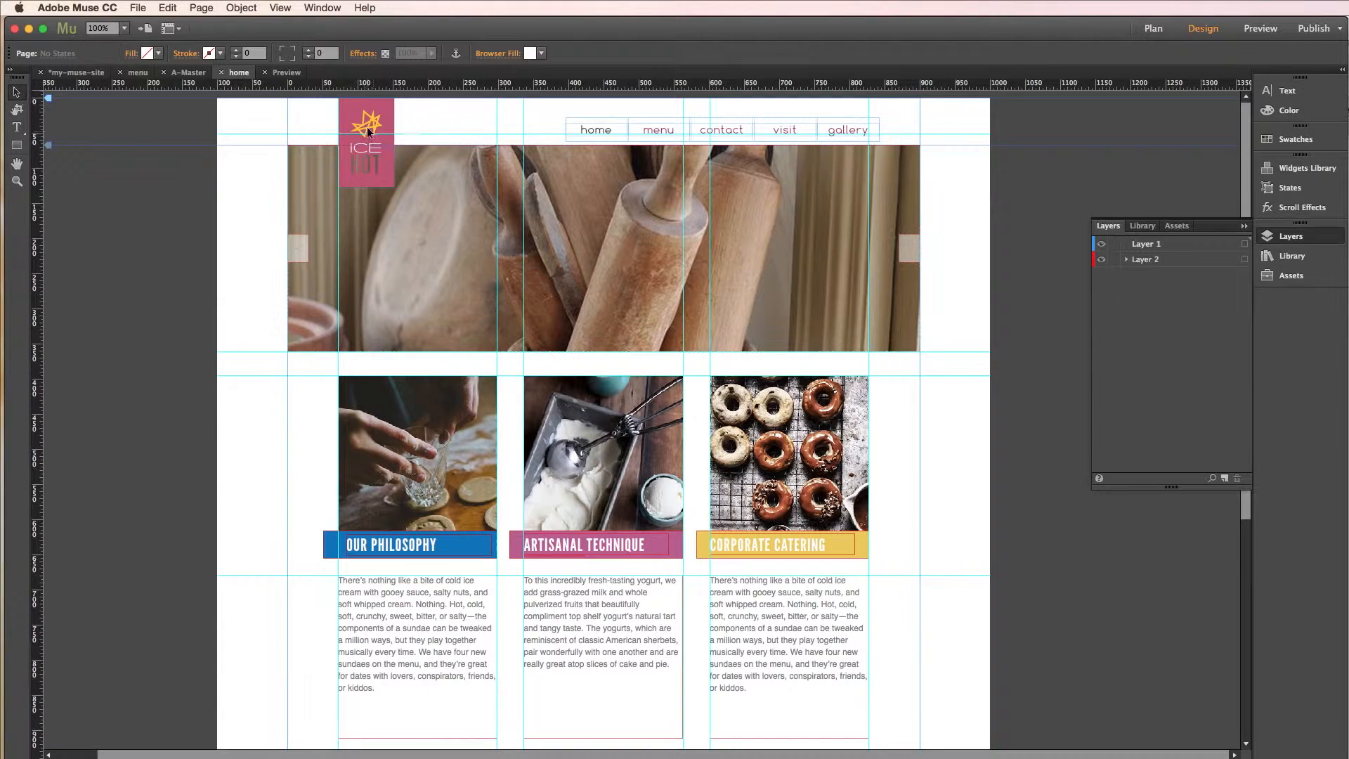
pyautogui.scroll(-10, 507, 436)
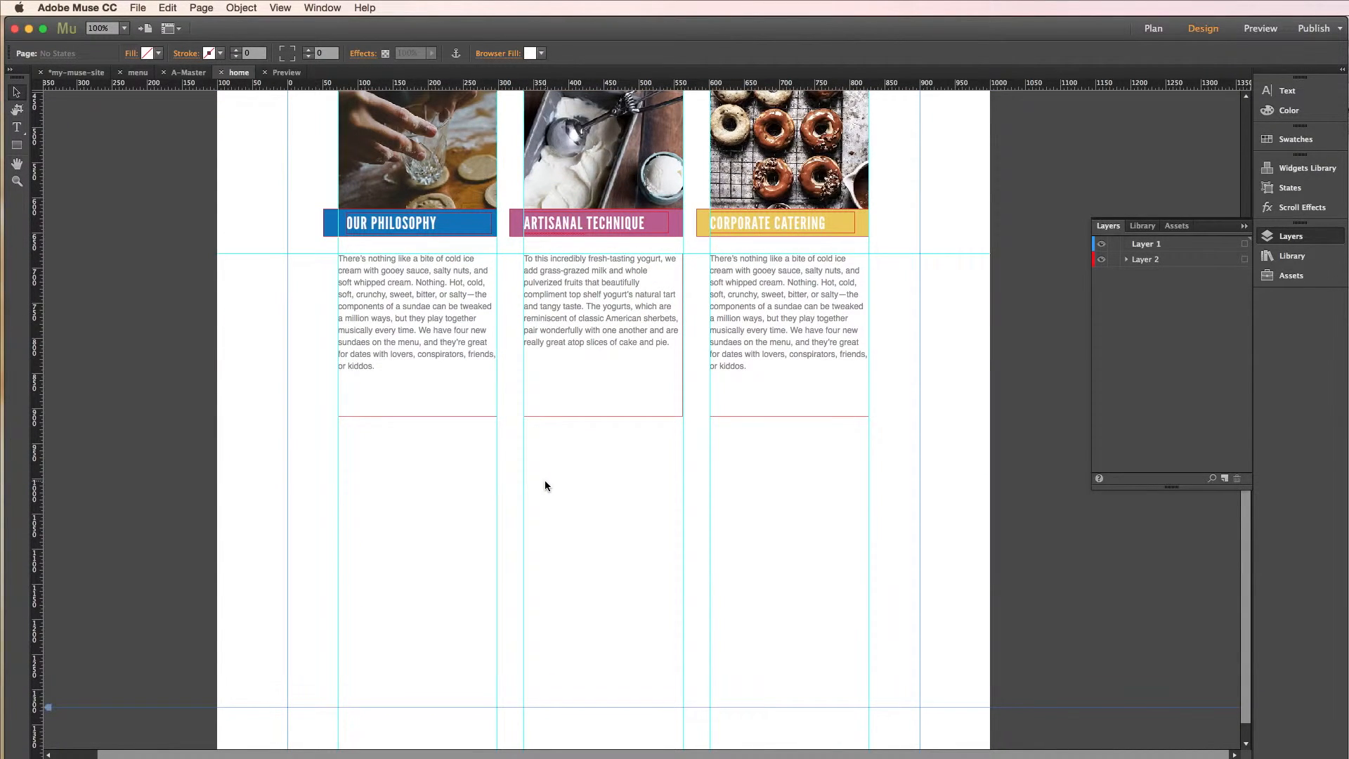
pyautogui.click(18, 146)
pyautogui.click(18, 92)
pyautogui.click(137, 8)
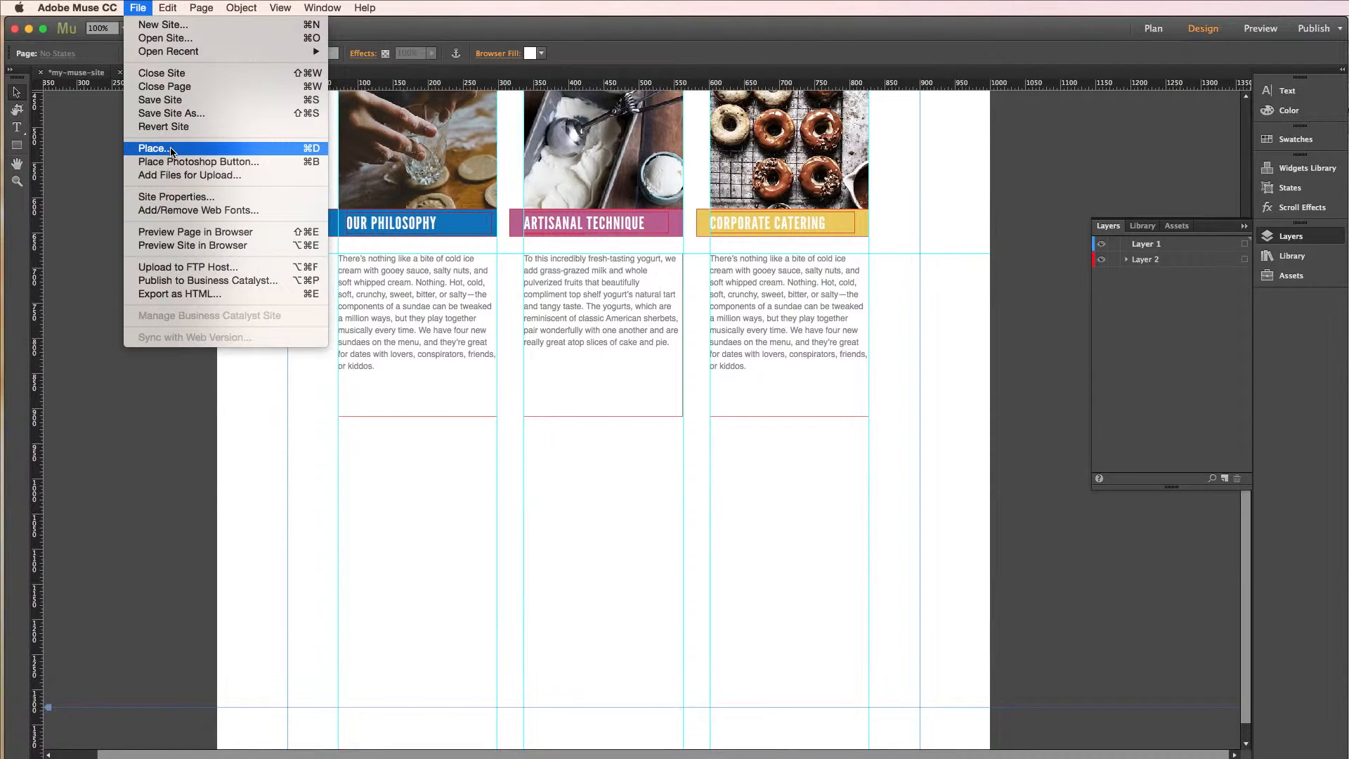
pyautogui.click(69, 152)
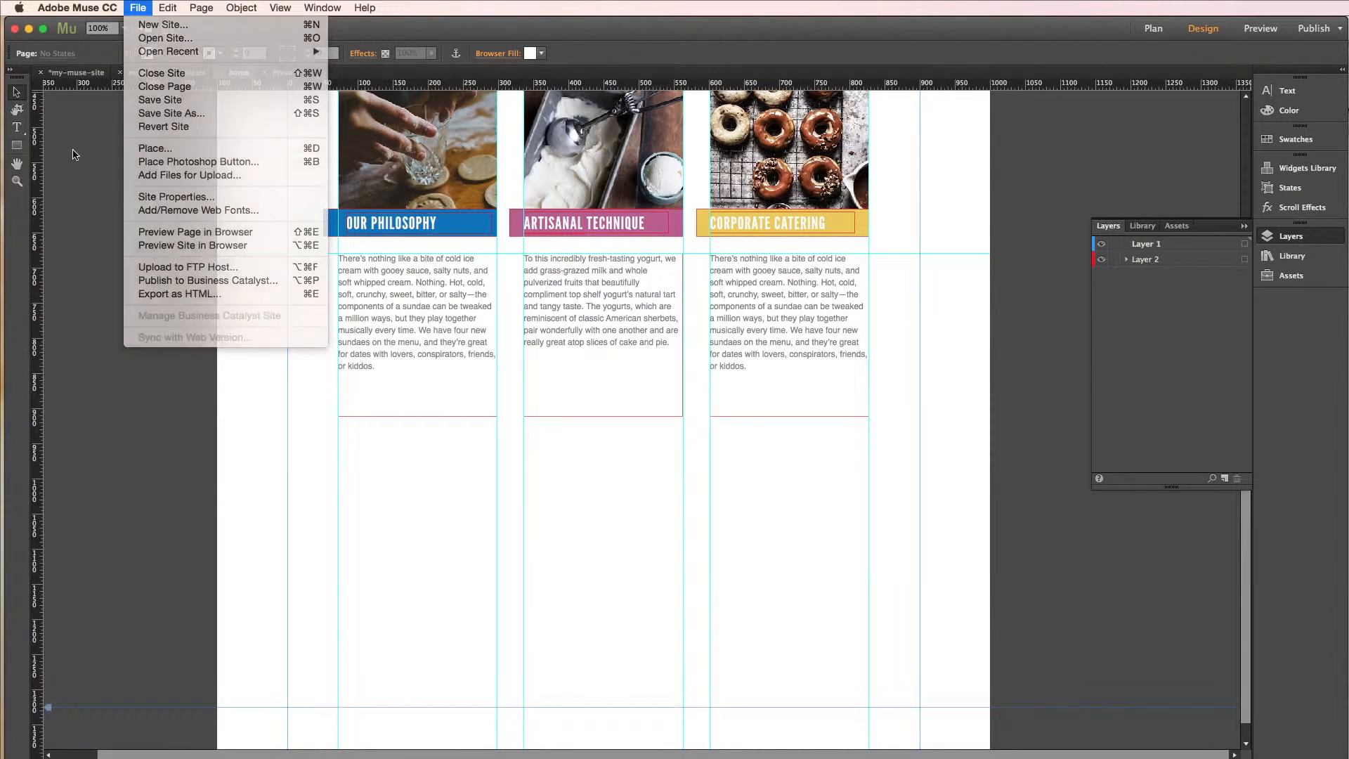
# Step: Draw a rectangle about 226 wide and 228 high in the empty area beneath the Our Philosophy column
pyautogui.click(18, 146)
pyautogui.moveTo(336, 480)
pyautogui.mouseDown()
pyautogui.moveTo(482, 602)
pyautogui.moveTo(499, 641)
pyautogui.mouseUp()
pyautogui.click(16, 92)
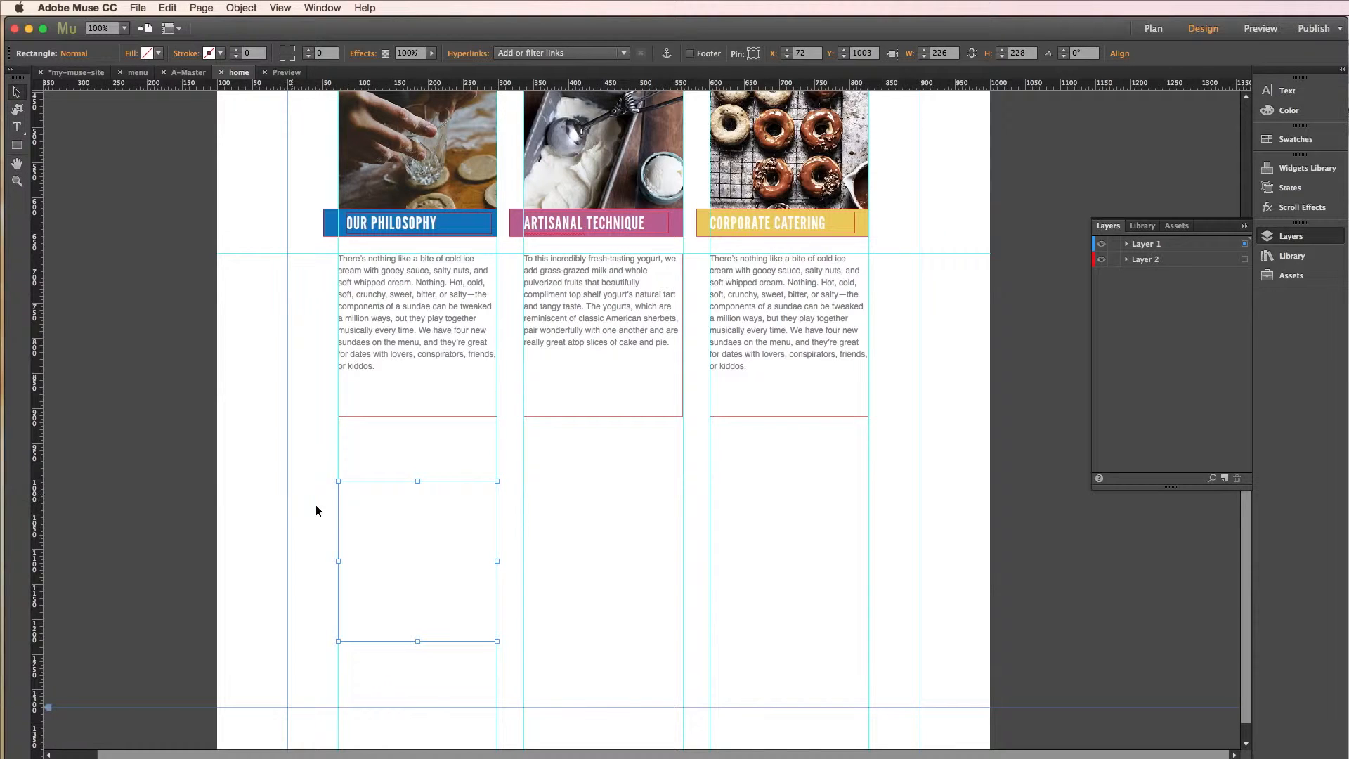
# Step: Fill the rectangle below the Our Philosophy column with the image scoop1.jpg and extend it downward to a height of about 294
pyautogui.click(147, 54)
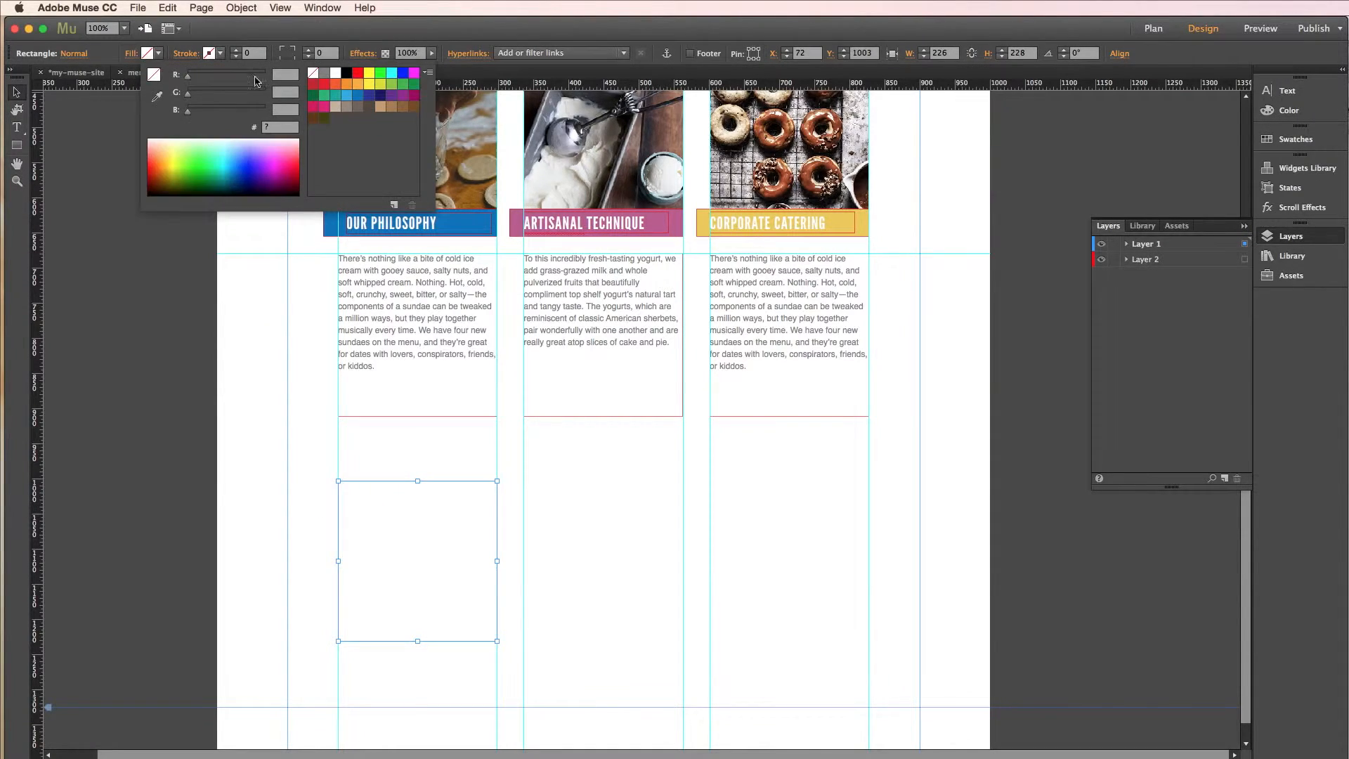
pyautogui.click(121, 58)
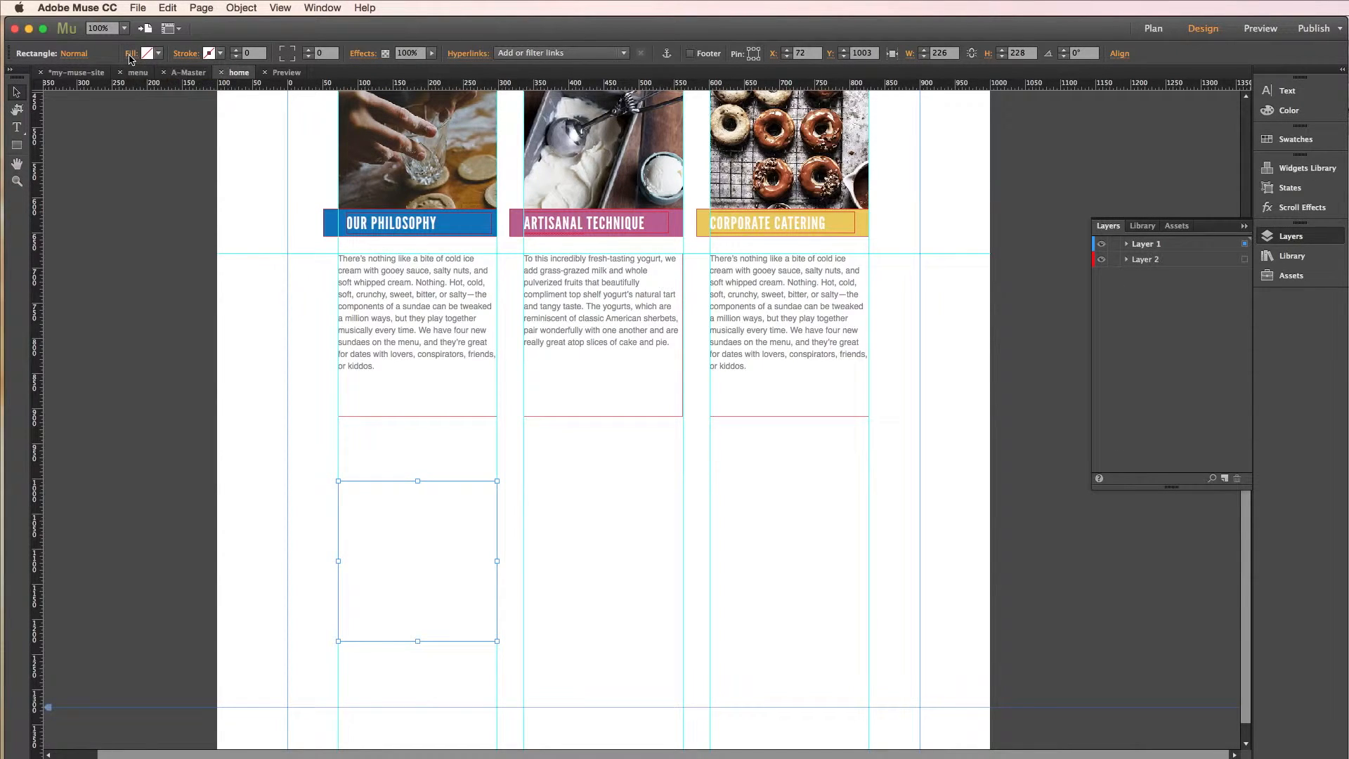
pyautogui.click(130, 58)
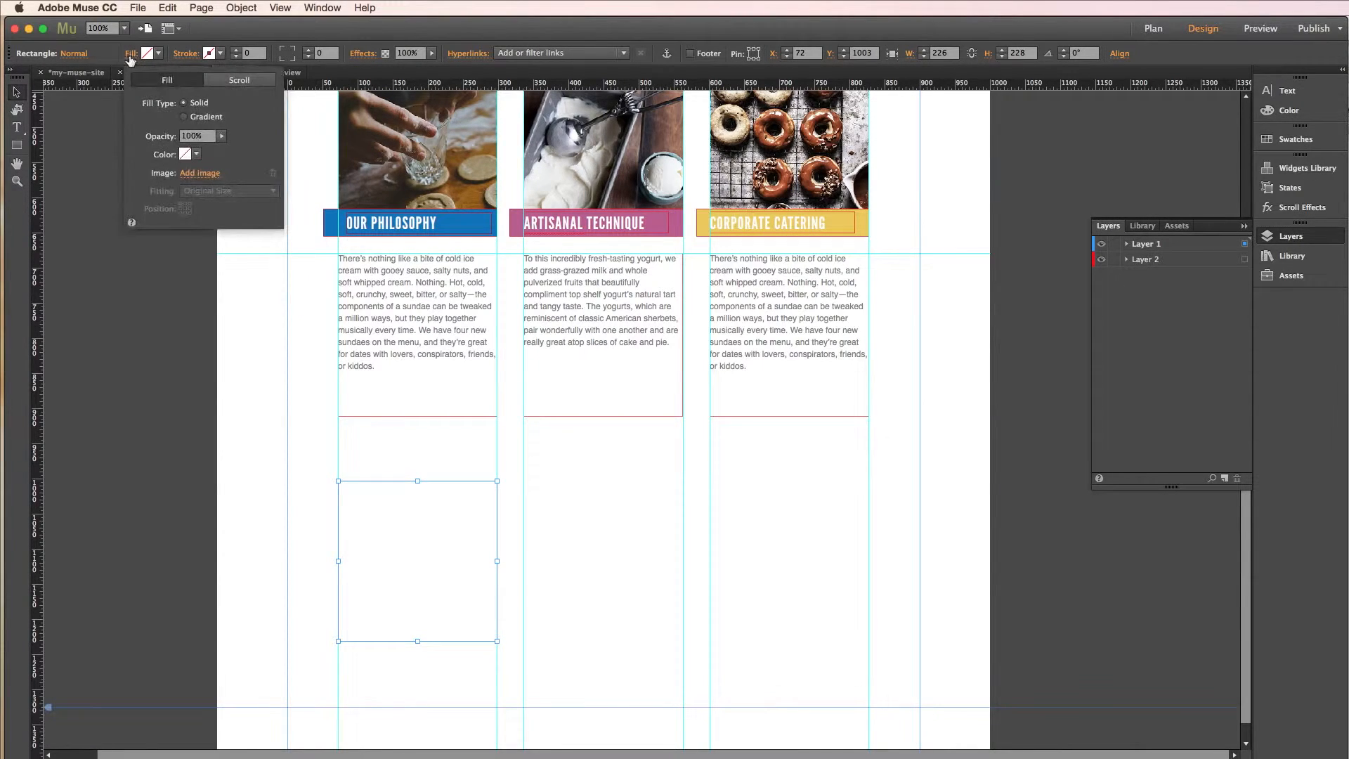
pyautogui.click(197, 173)
pyautogui.click(905, 372)
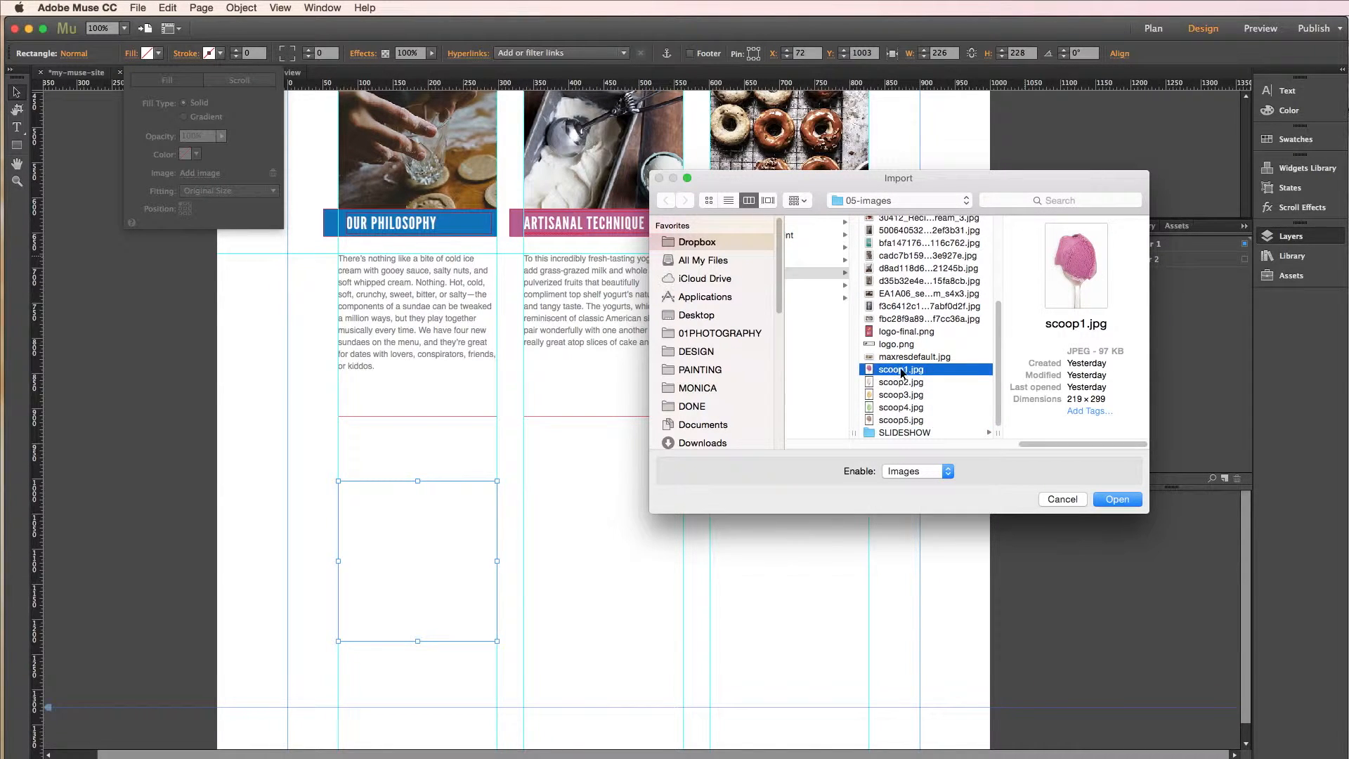
pyautogui.click(1117, 499)
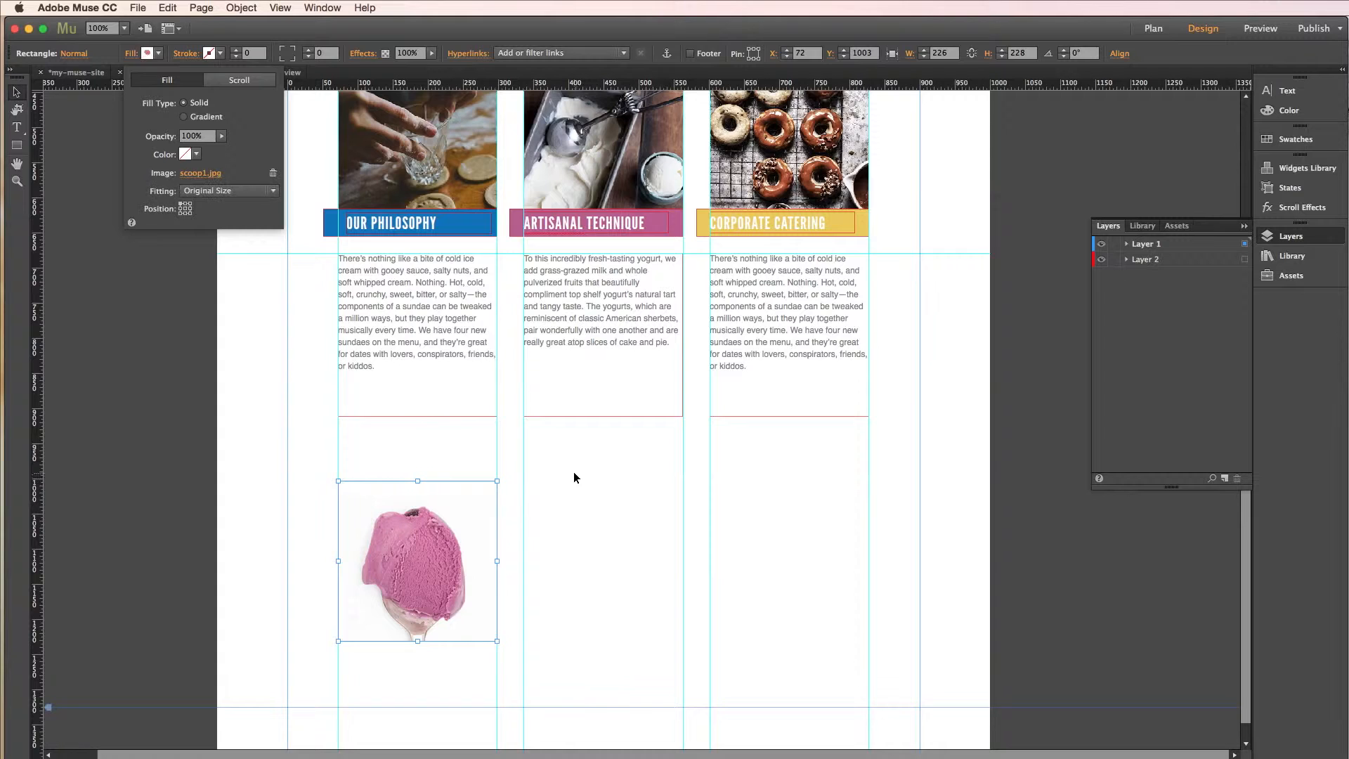
pyautogui.click(417, 639)
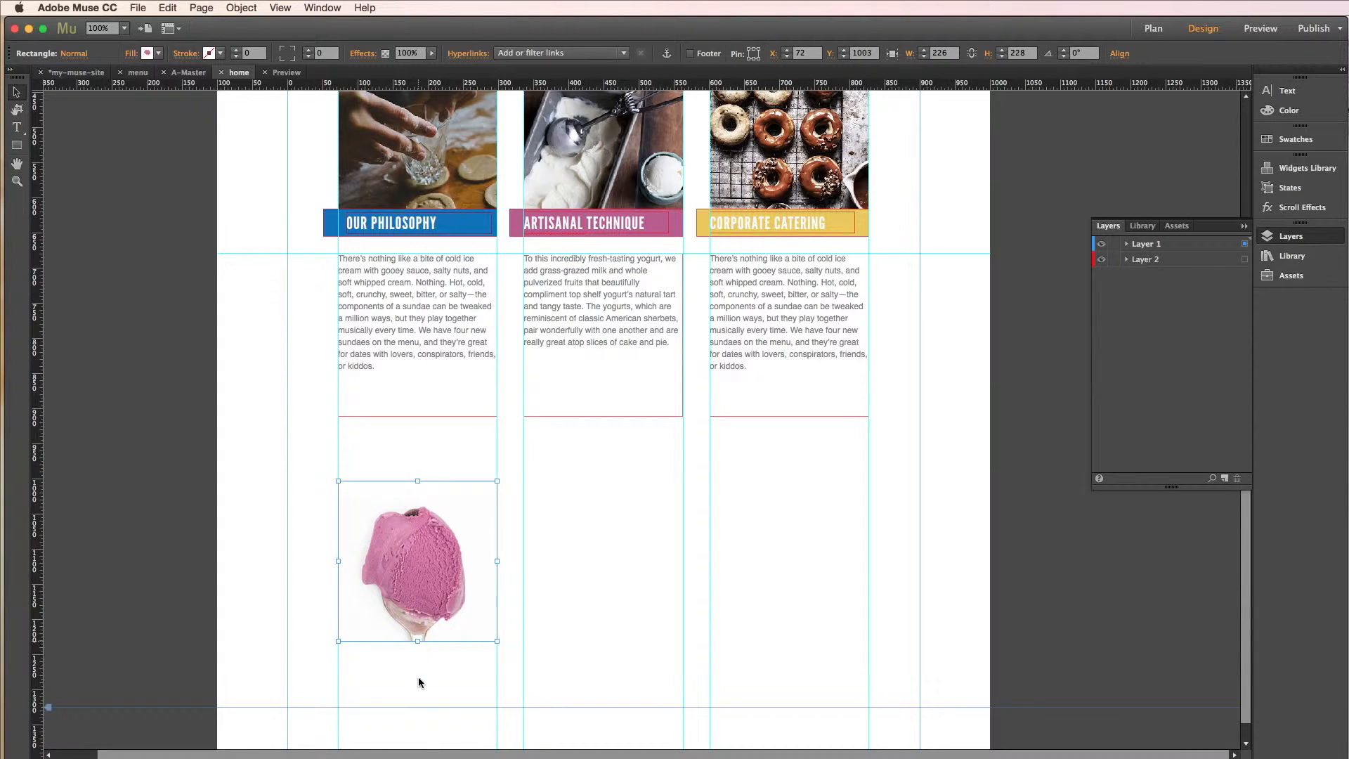
pyautogui.moveTo(421, 641); pyautogui.dragTo(497, 688)
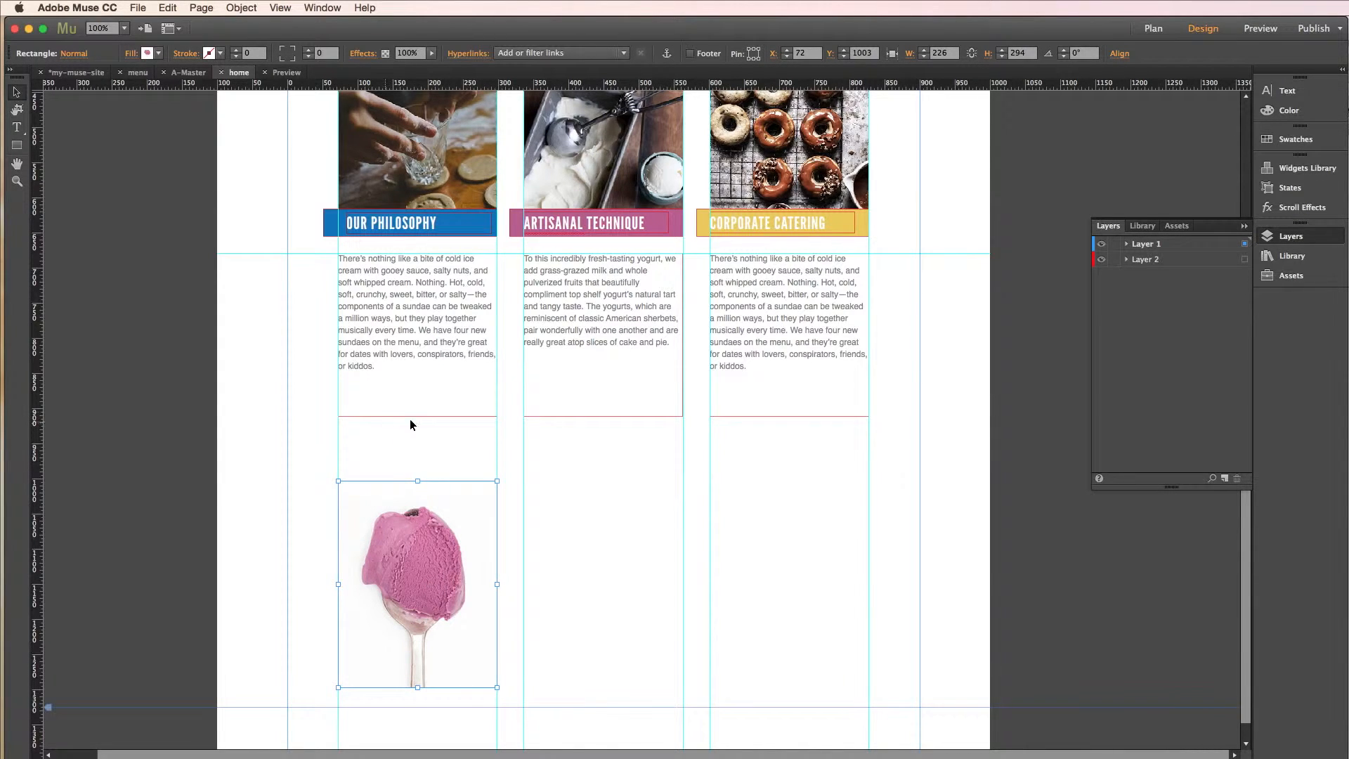
# Step: Give the scoop rectangle's Rollover state the fill image scoop5.jpg
pyautogui.click(1297, 191)
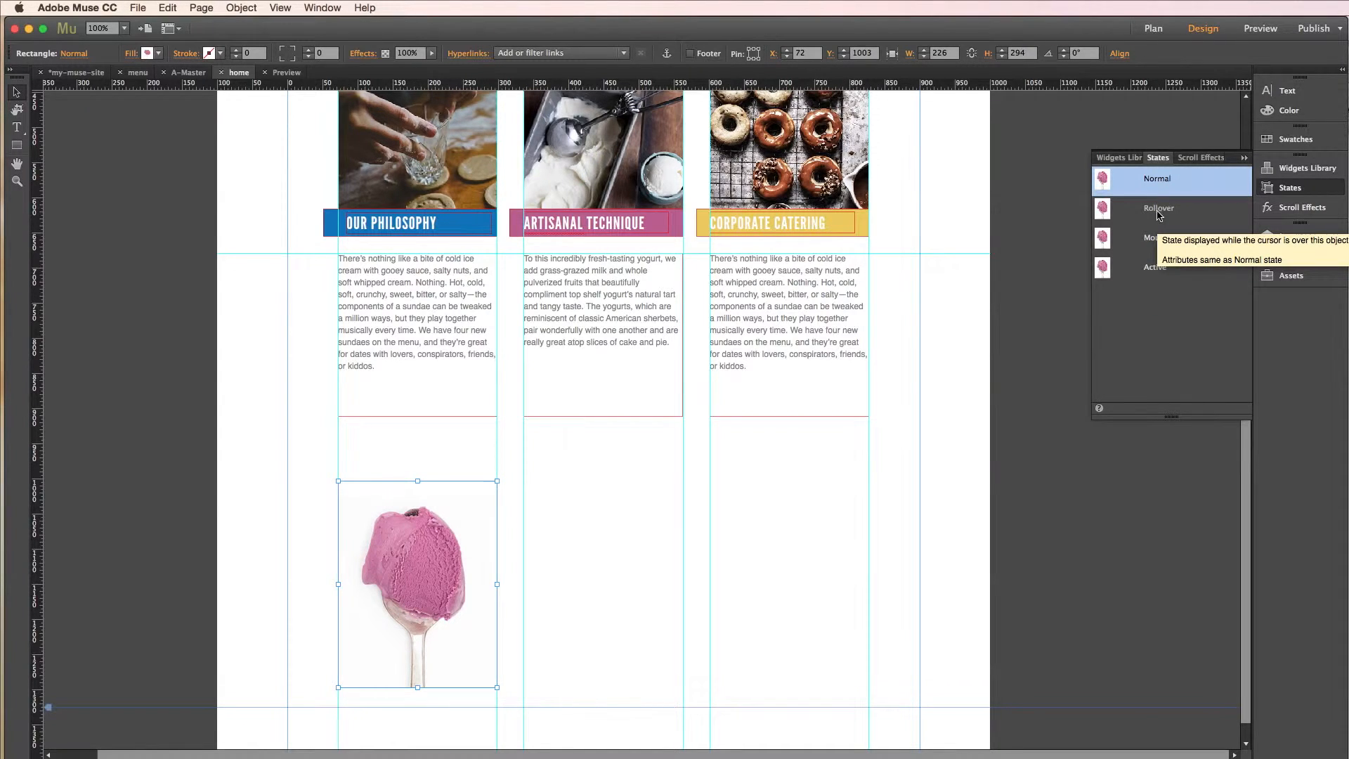
pyautogui.click(1105, 215)
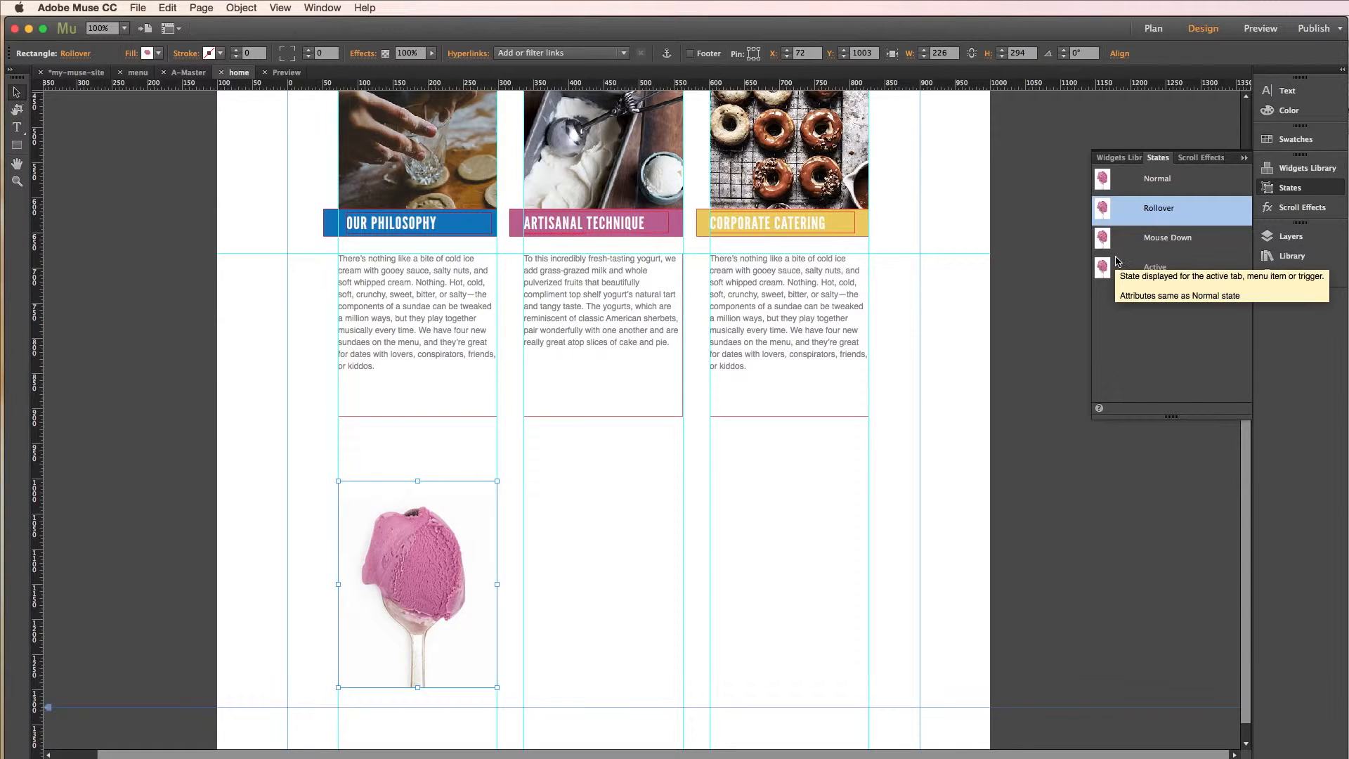
pyautogui.click(132, 56)
pyautogui.click(199, 174)
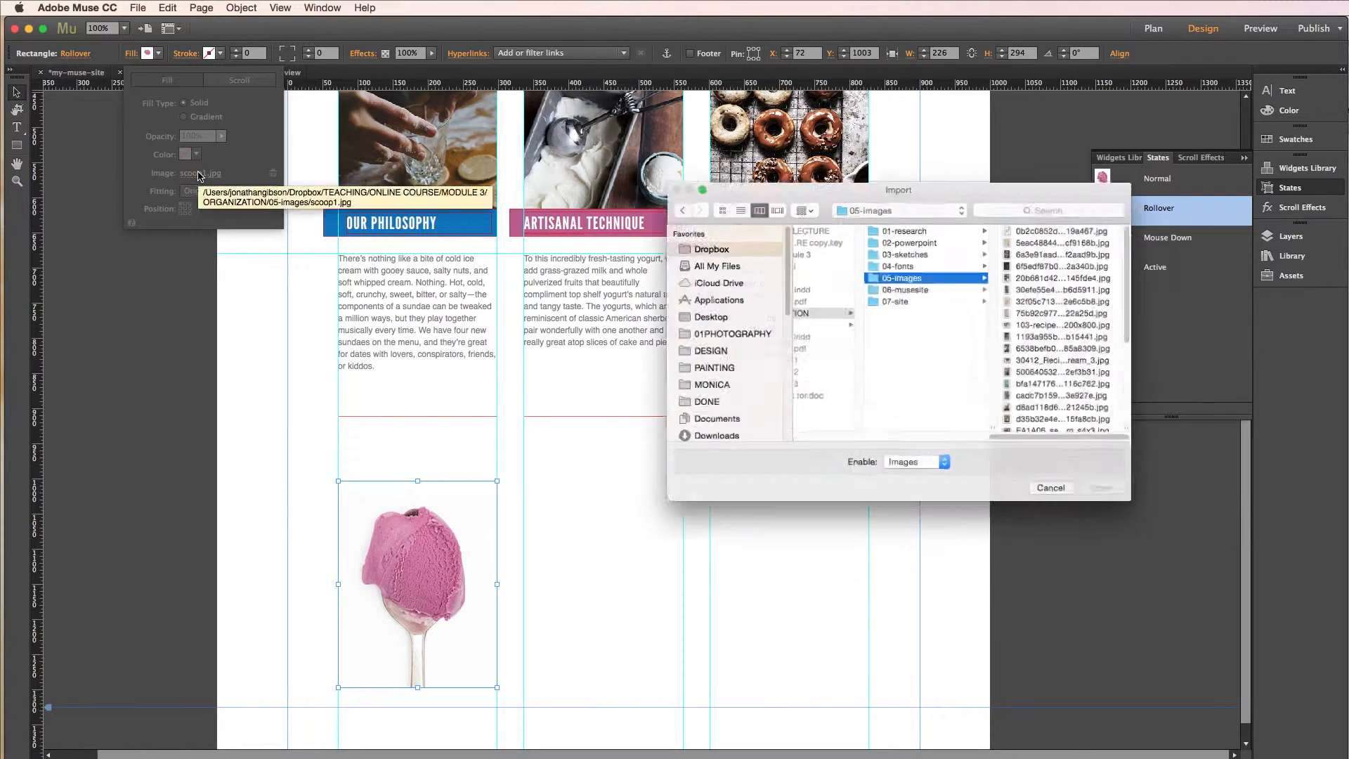
pyautogui.click(1047, 419)
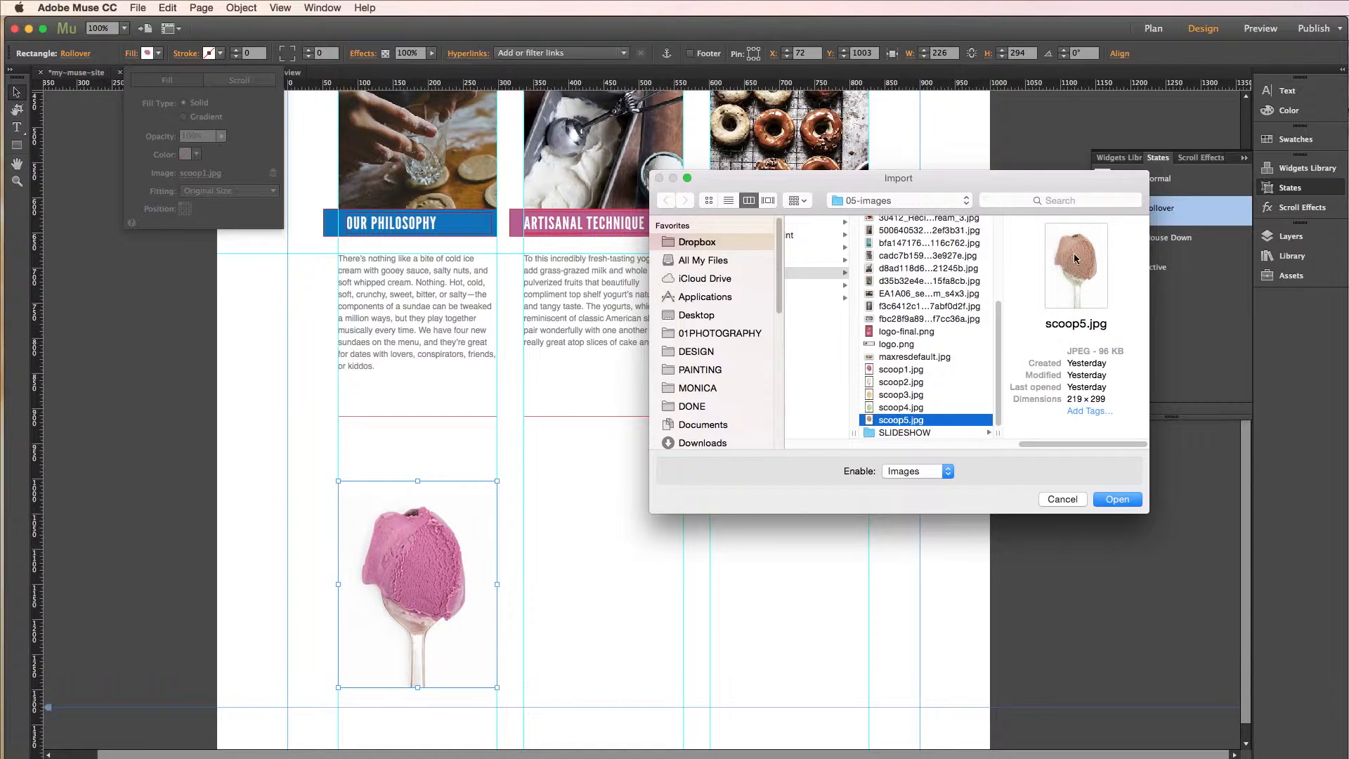
pyautogui.click(1121, 500)
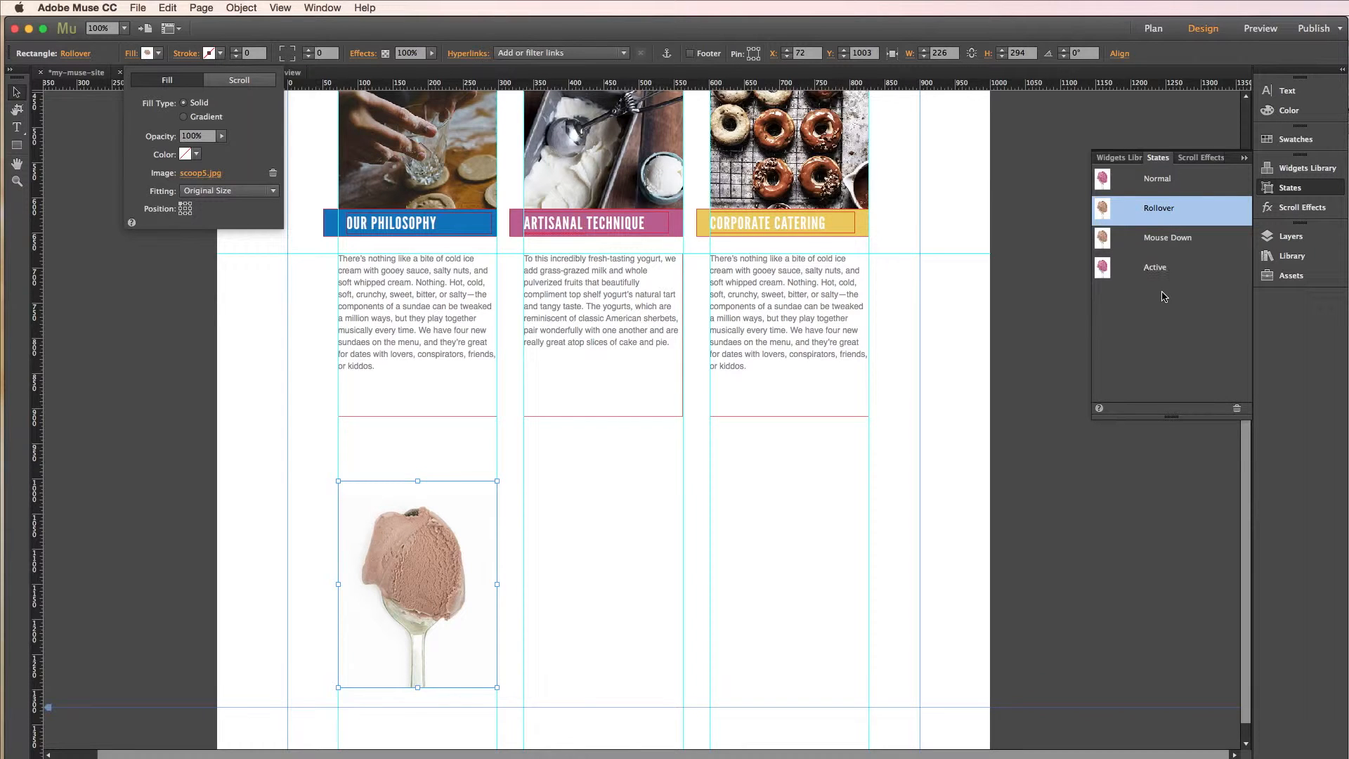
pyautogui.click(643, 498)
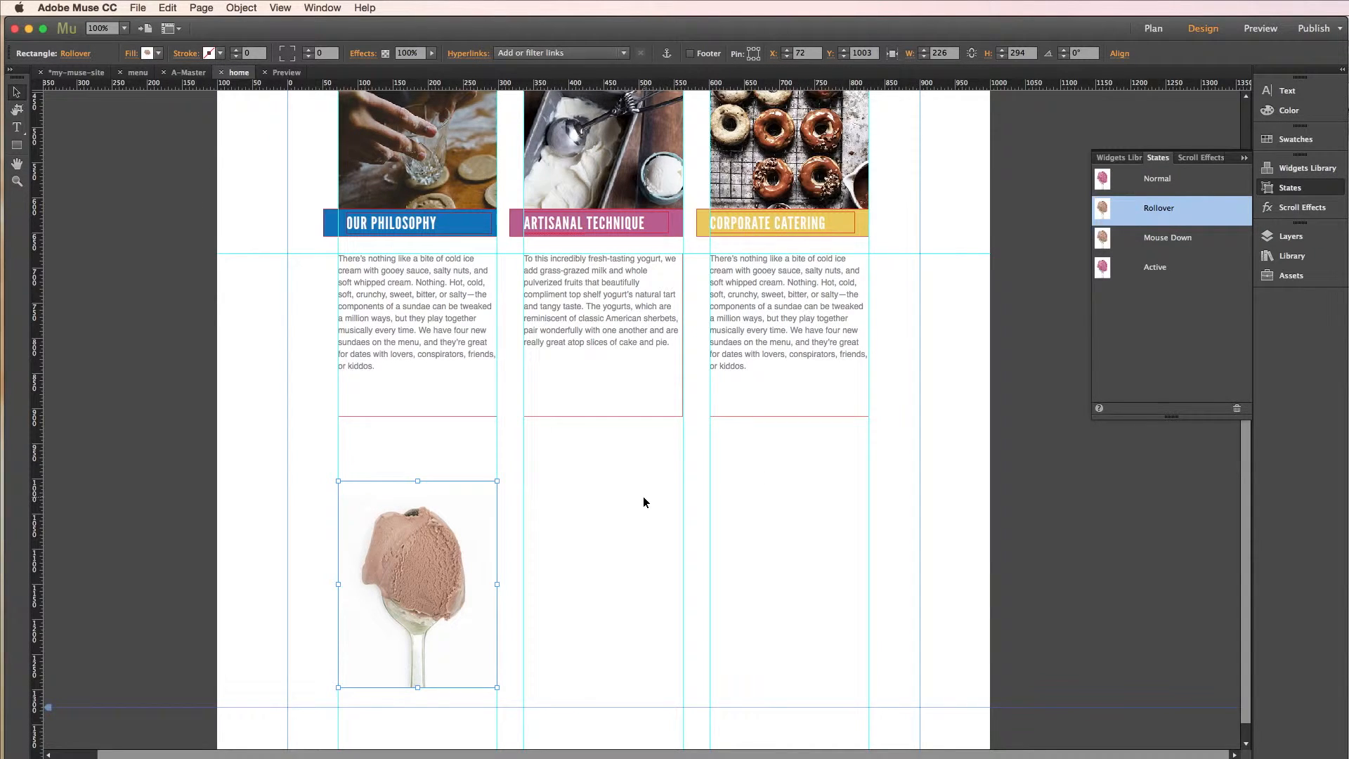
pyautogui.click(560, 484)
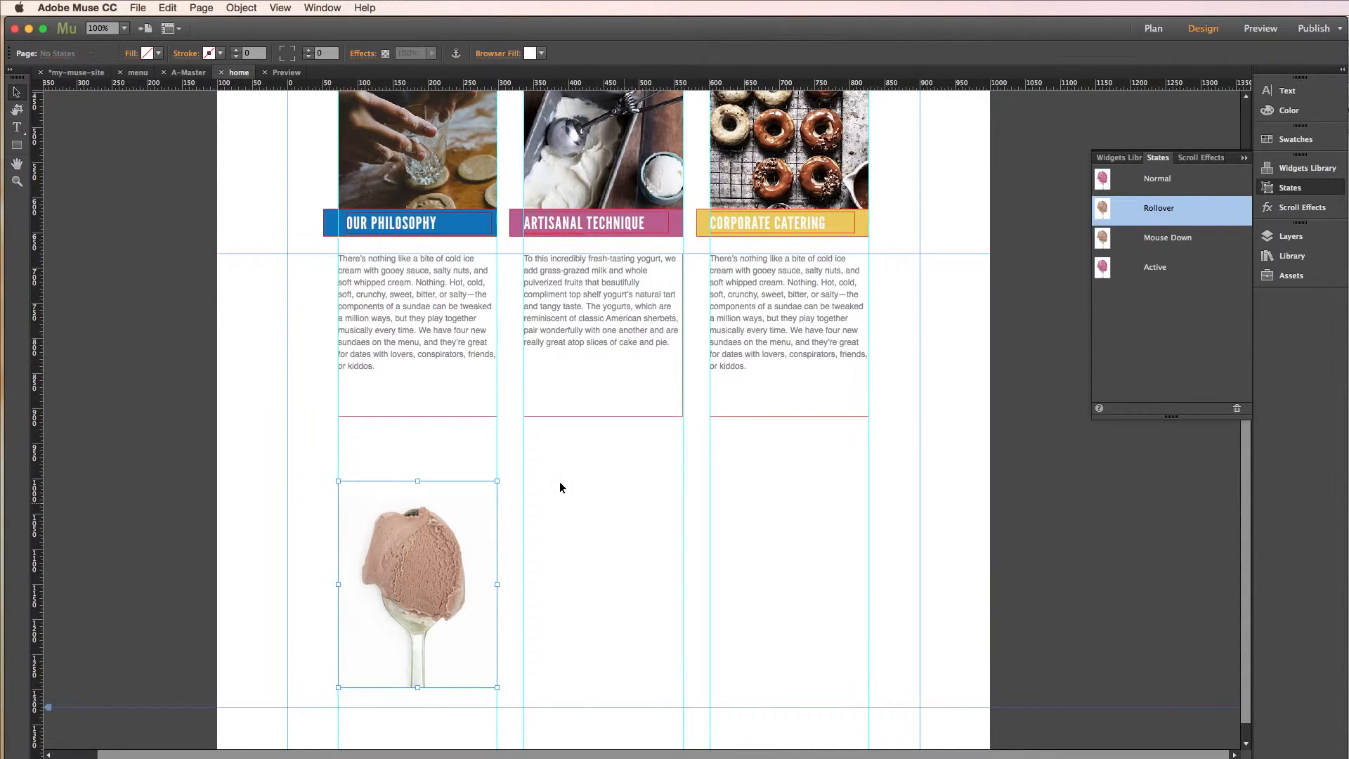
# Step: Hyperlink the scoop rectangle to the menu page
pyautogui.click(434, 573)
pyautogui.click(543, 55)
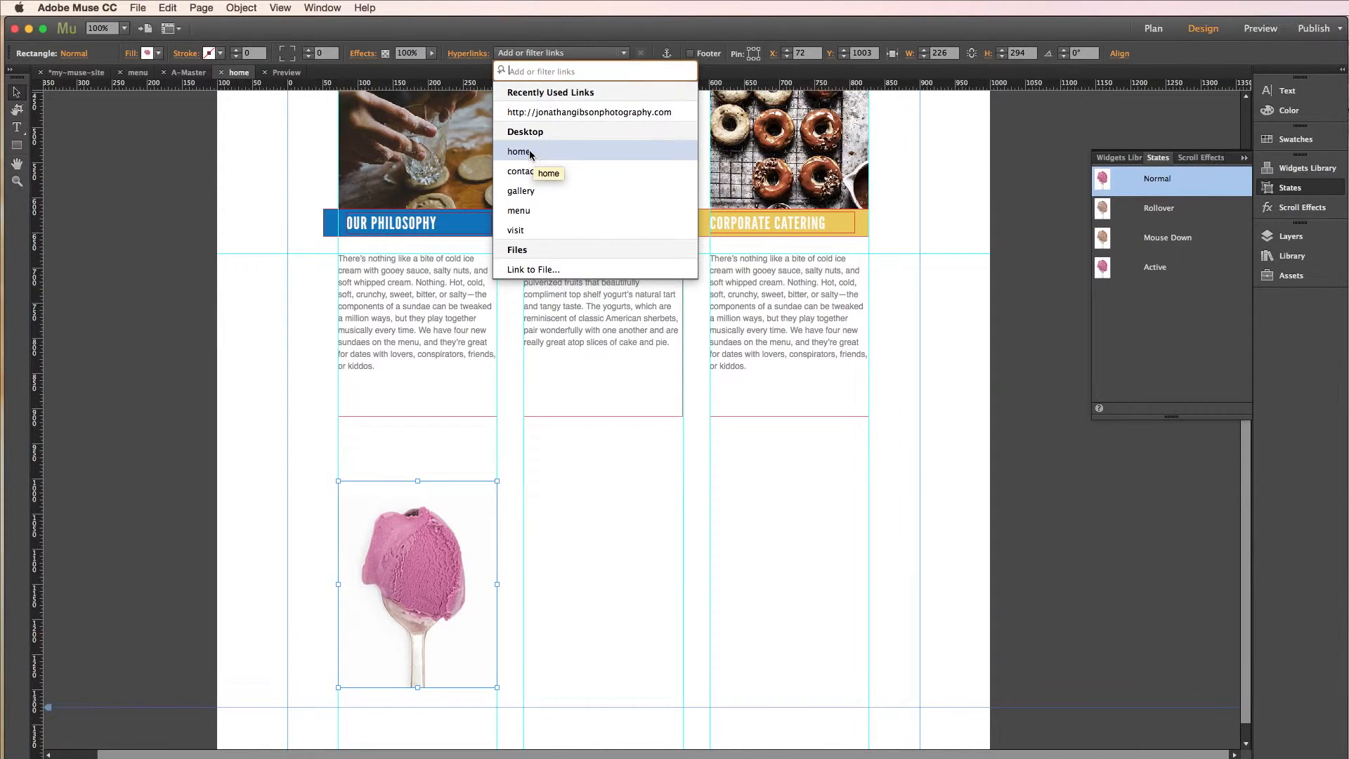
pyautogui.click(530, 211)
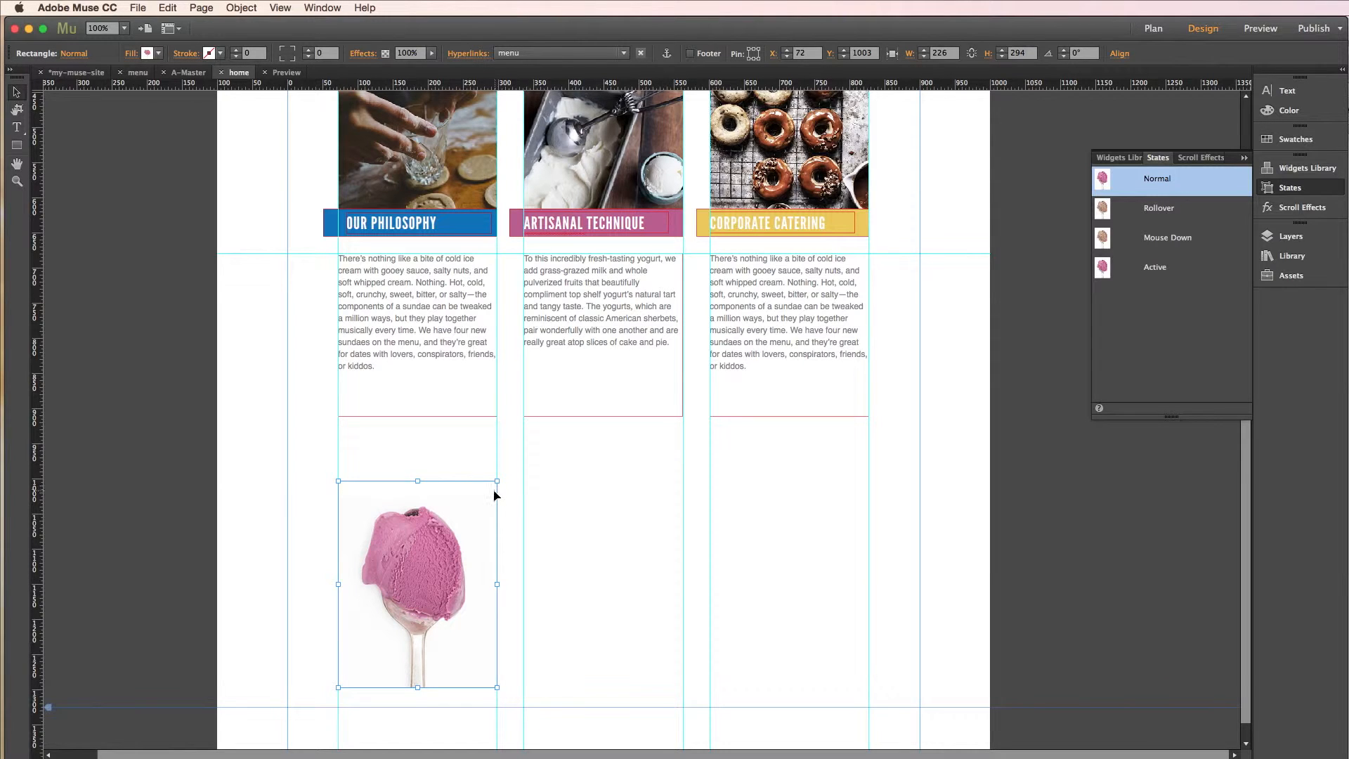
pyautogui.click(534, 54)
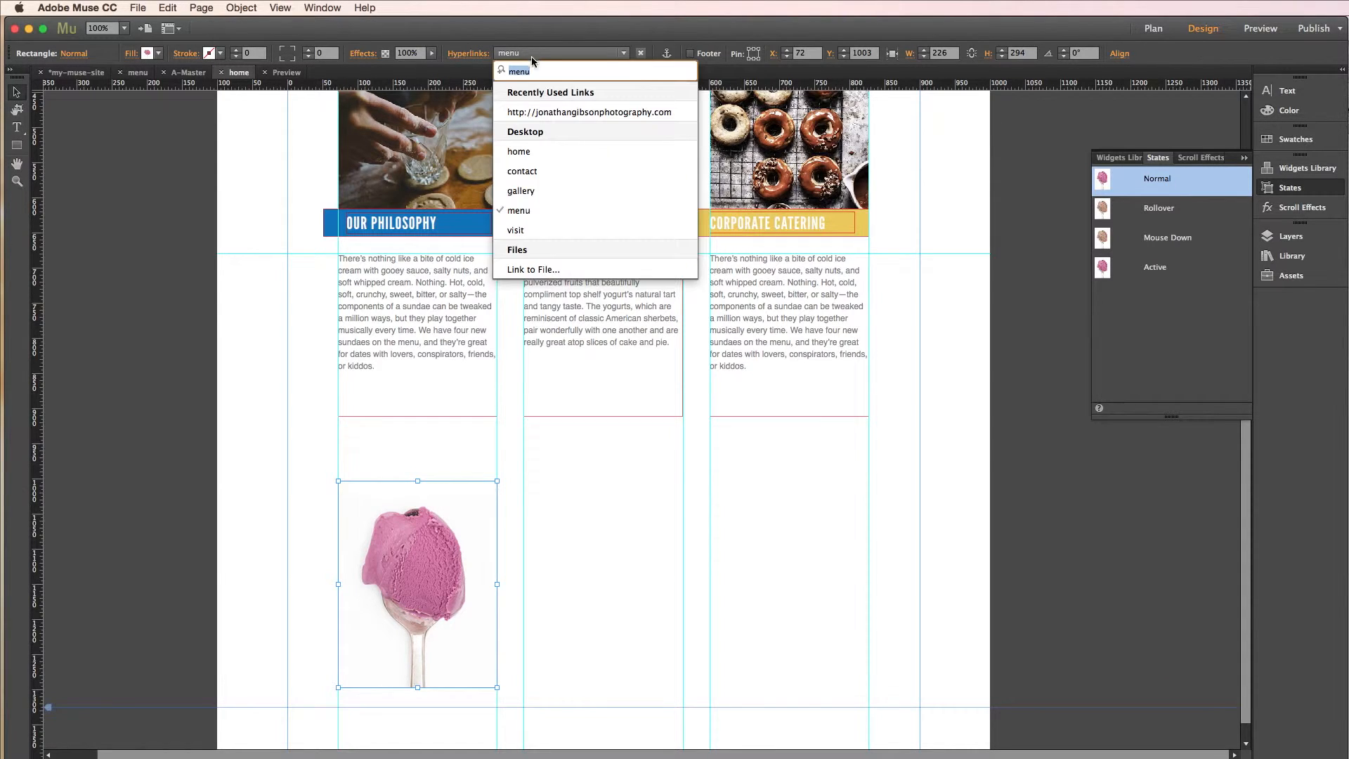
pyautogui.click(535, 212)
pyautogui.click(529, 464)
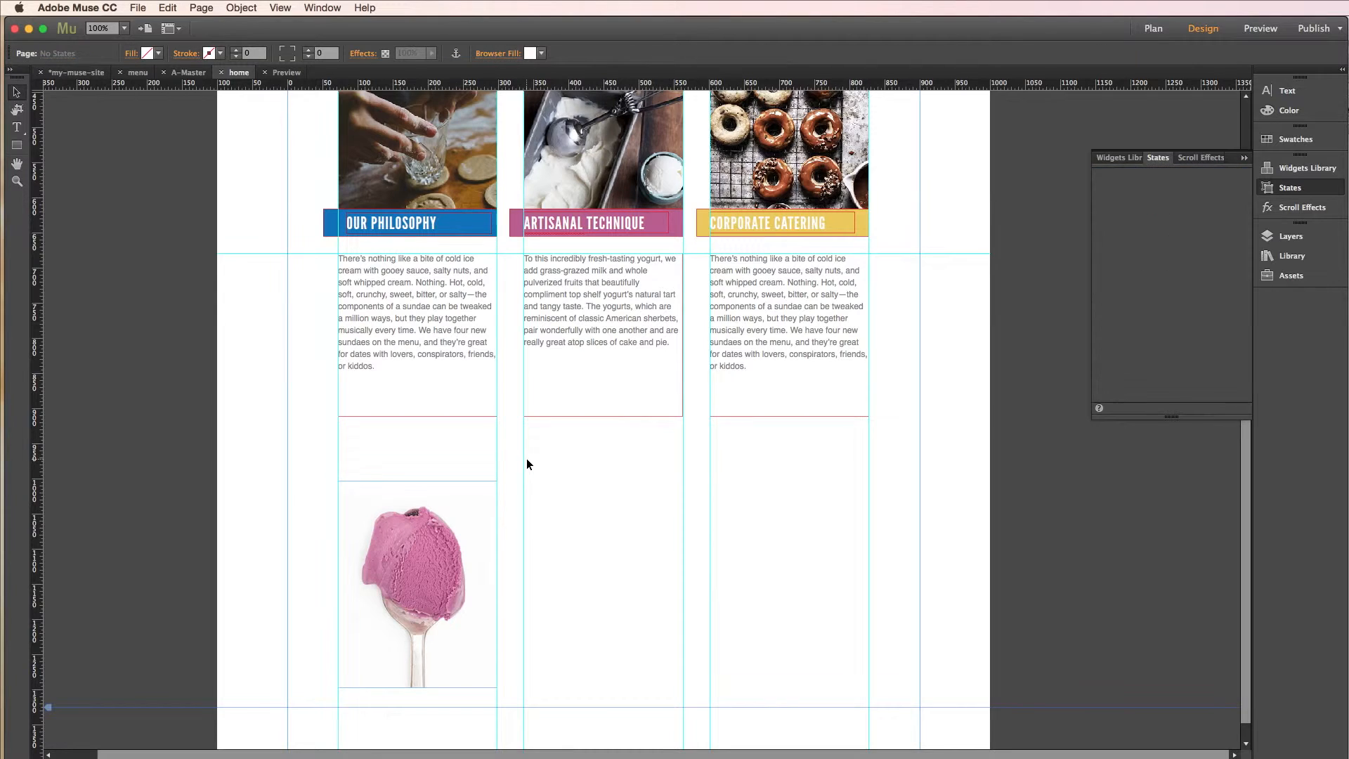
# Step: Preview the home page and test the scoop image's link to the menu page and its rollover effect
pyautogui.click(1252, 29)
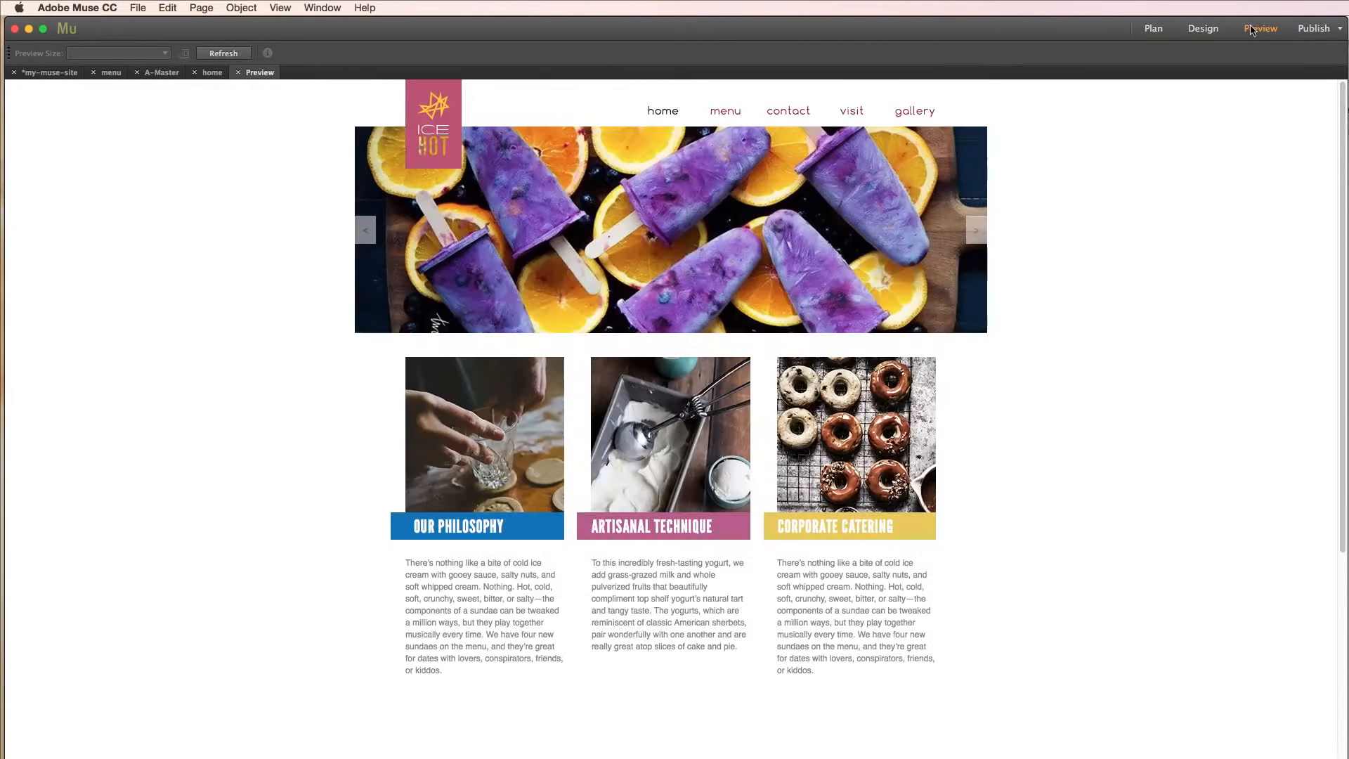
pyautogui.scroll(-5, 732, 426)
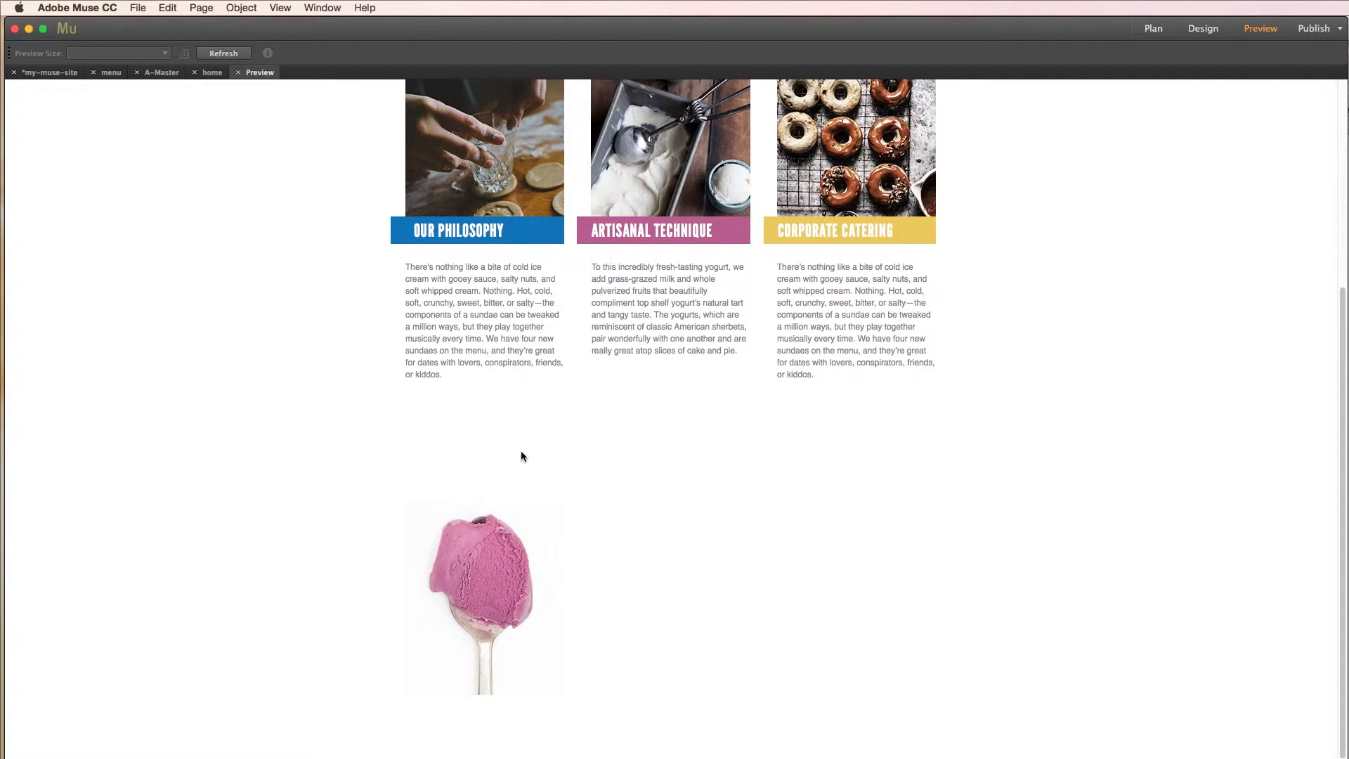
pyautogui.click(533, 516)
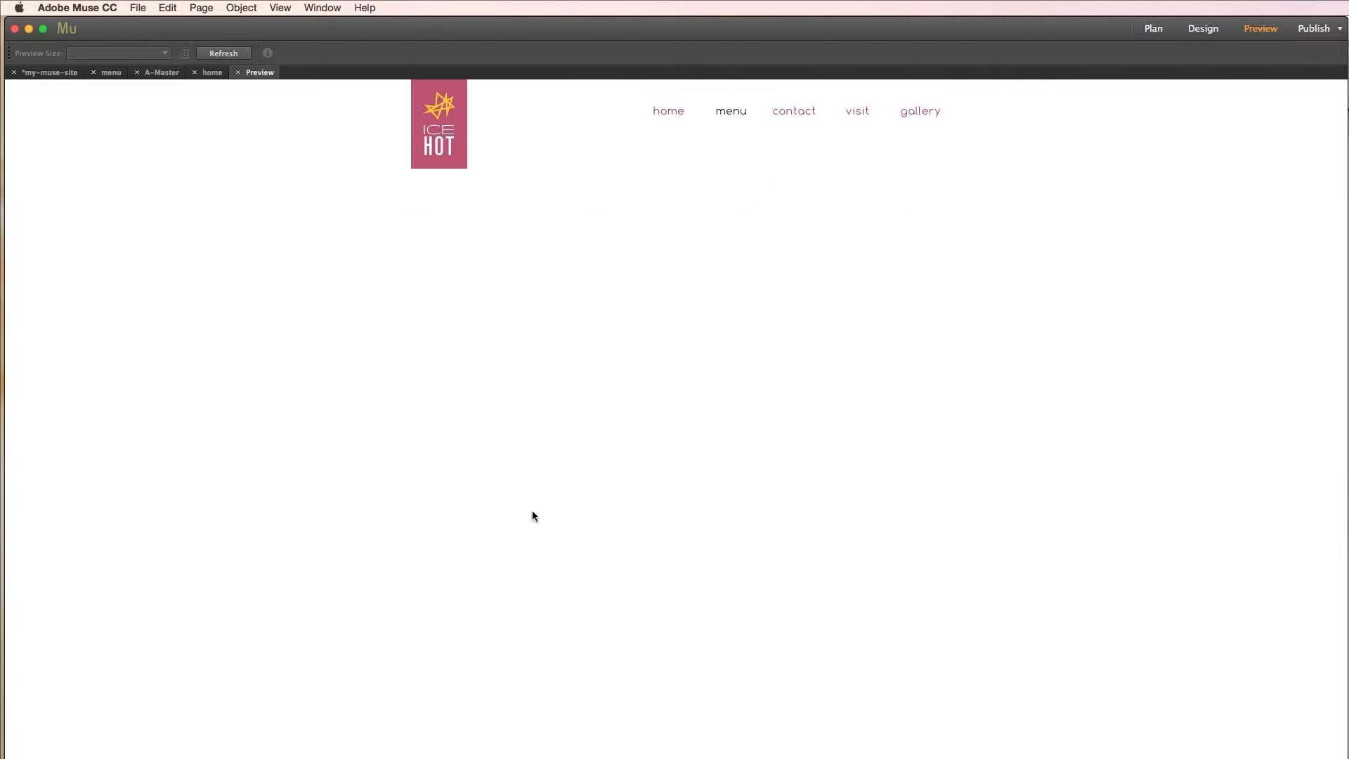
pyautogui.click(668, 112)
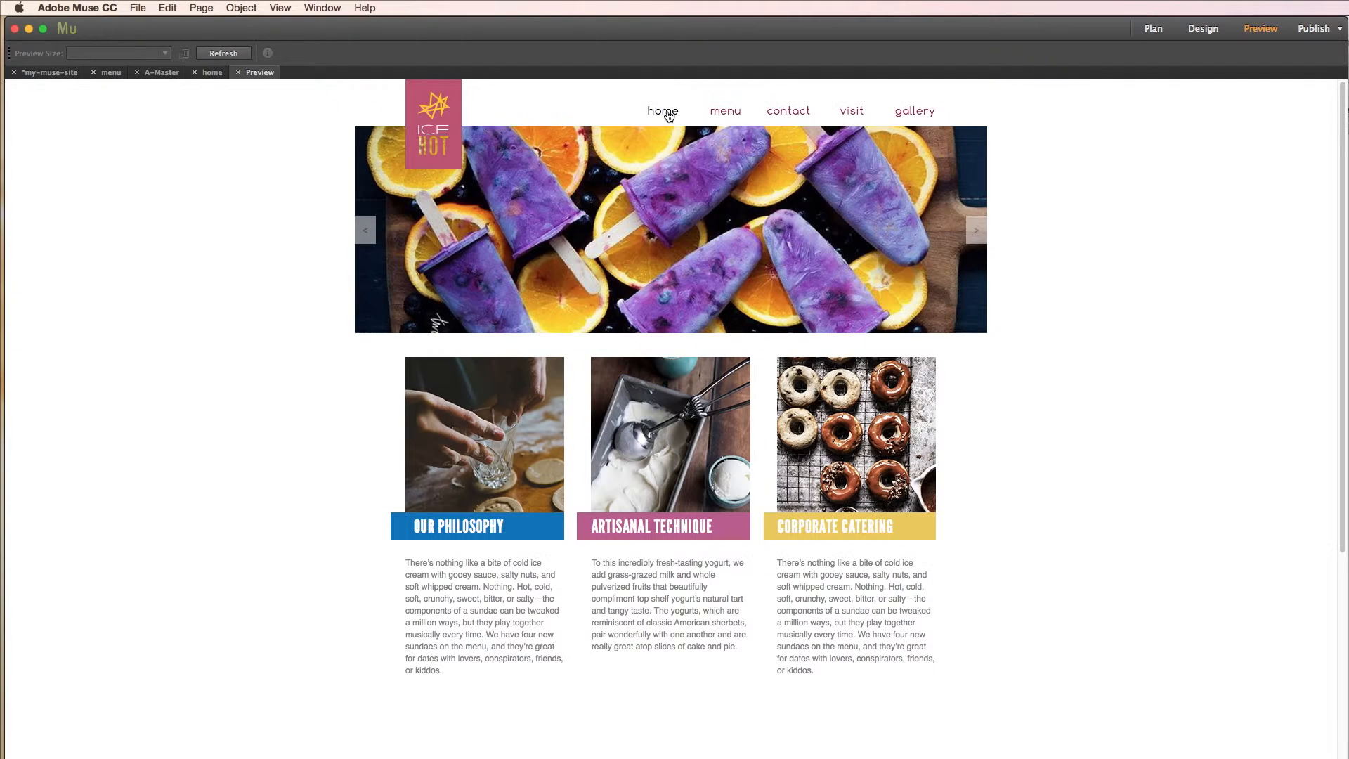
pyautogui.scroll(-5, 777, 346)
pyautogui.scroll(-2, 777, 346)
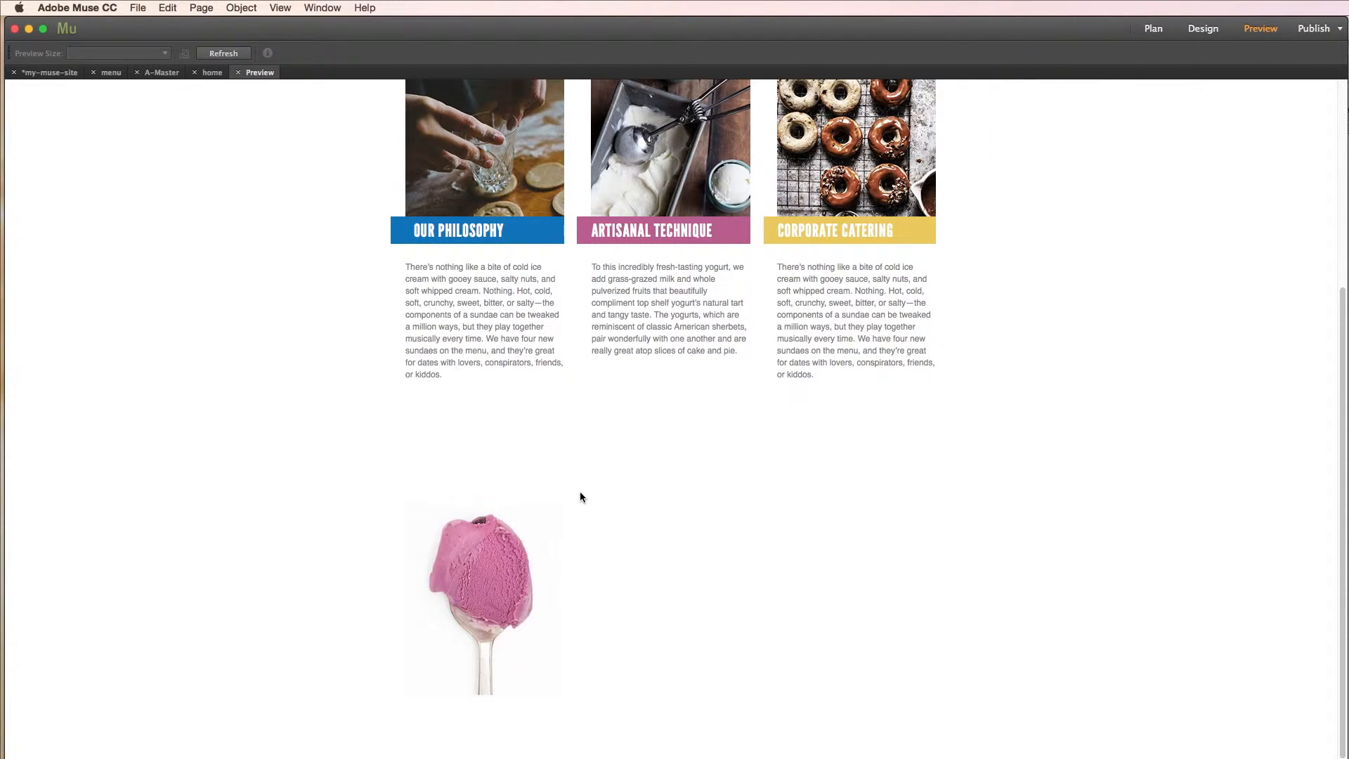
pyautogui.scroll(7, 559, 545)
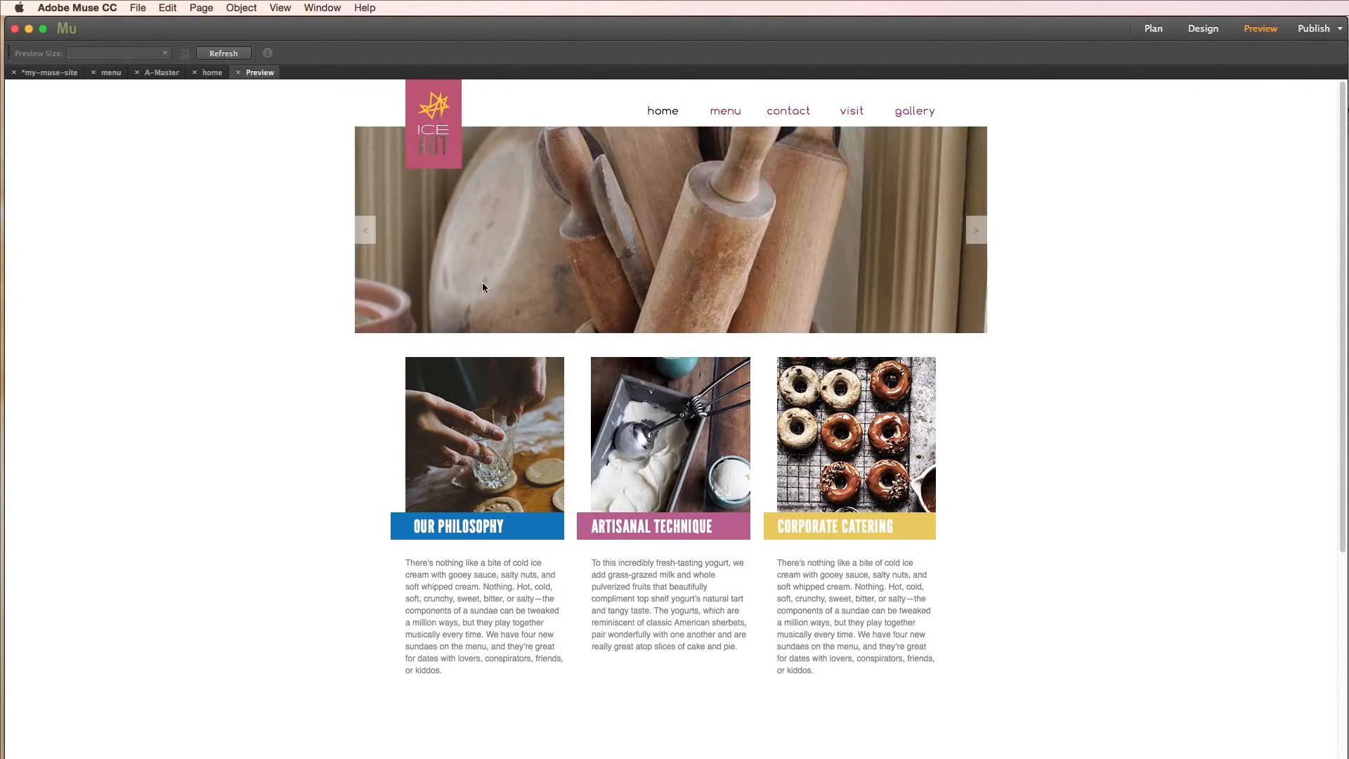
pyautogui.scroll(-10, 620, 537)
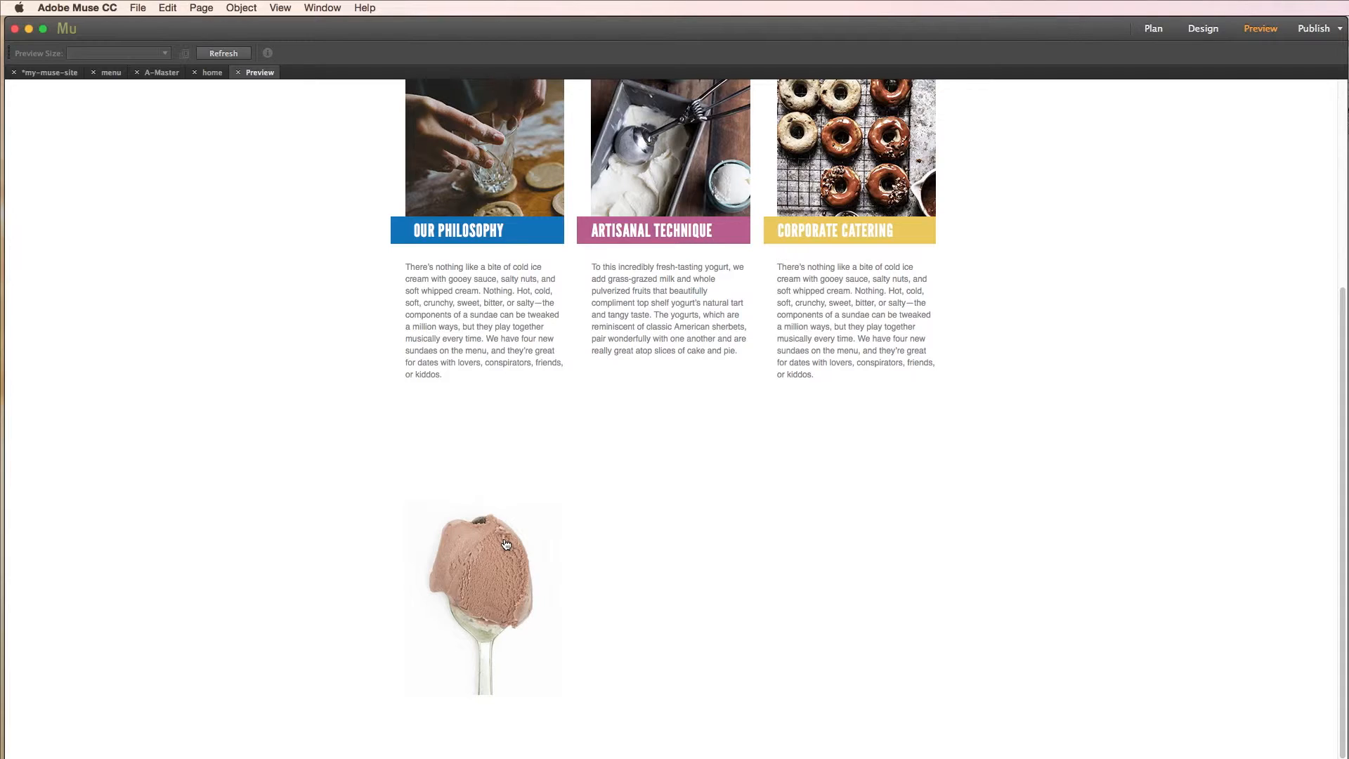
# Step: Open the A-Master page, preview the site and examine how the home page's logo and navigation behave while scrolling
pyautogui.click(1156, 29)
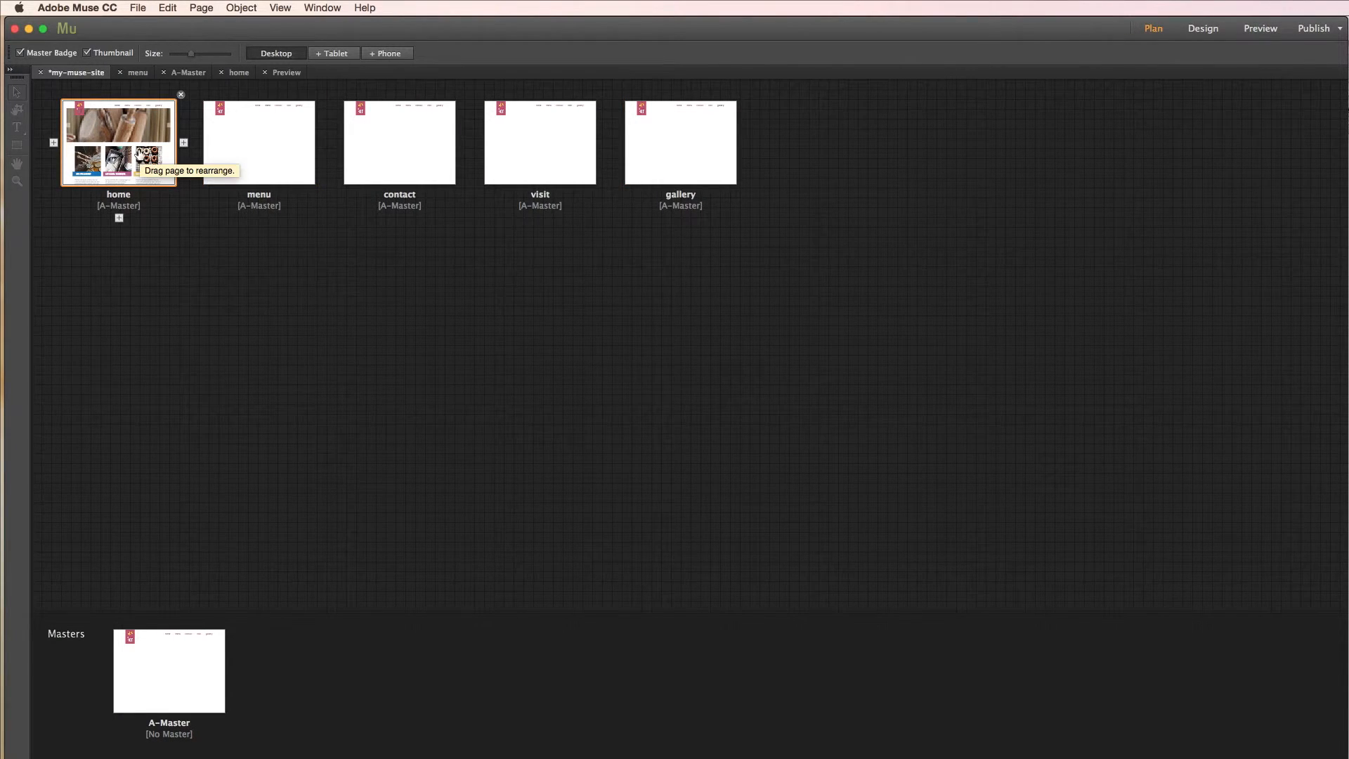
pyautogui.doubleClick(174, 664)
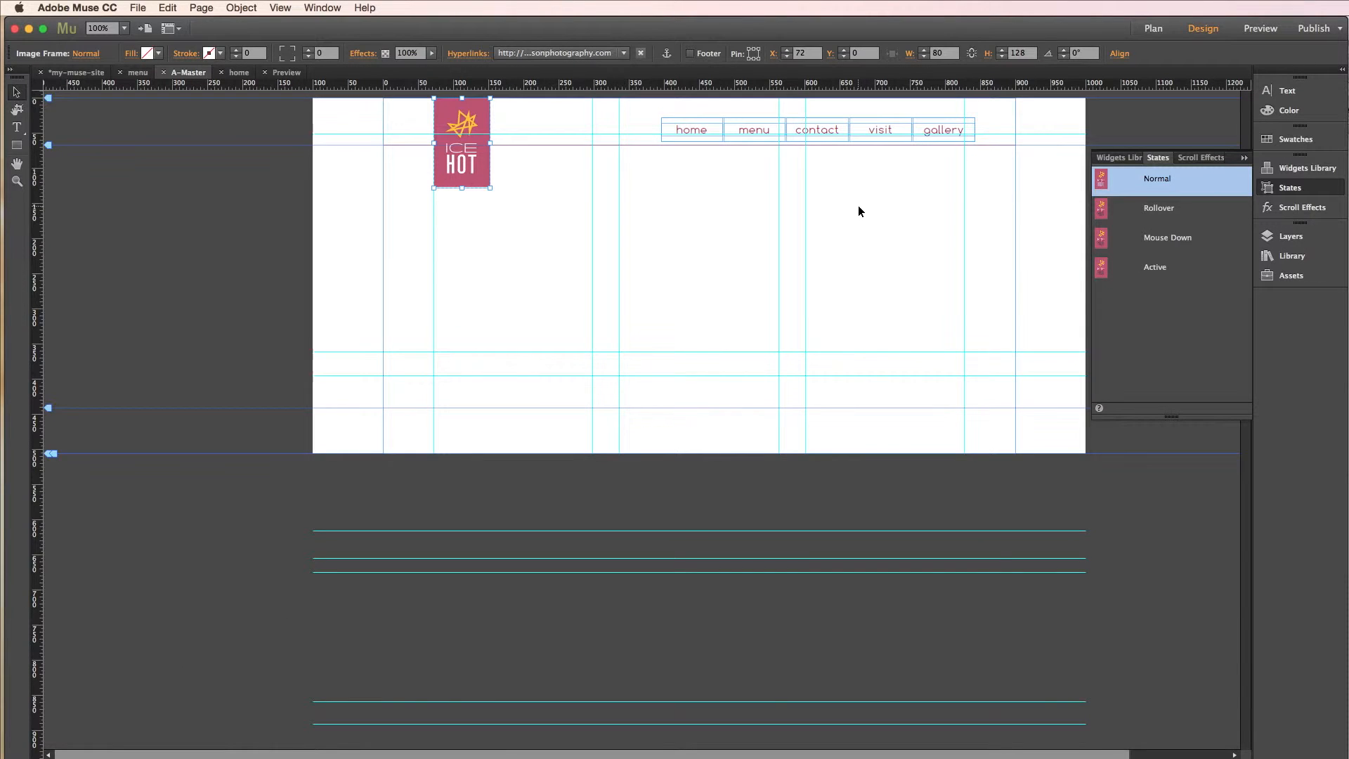
pyautogui.click(1261, 28)
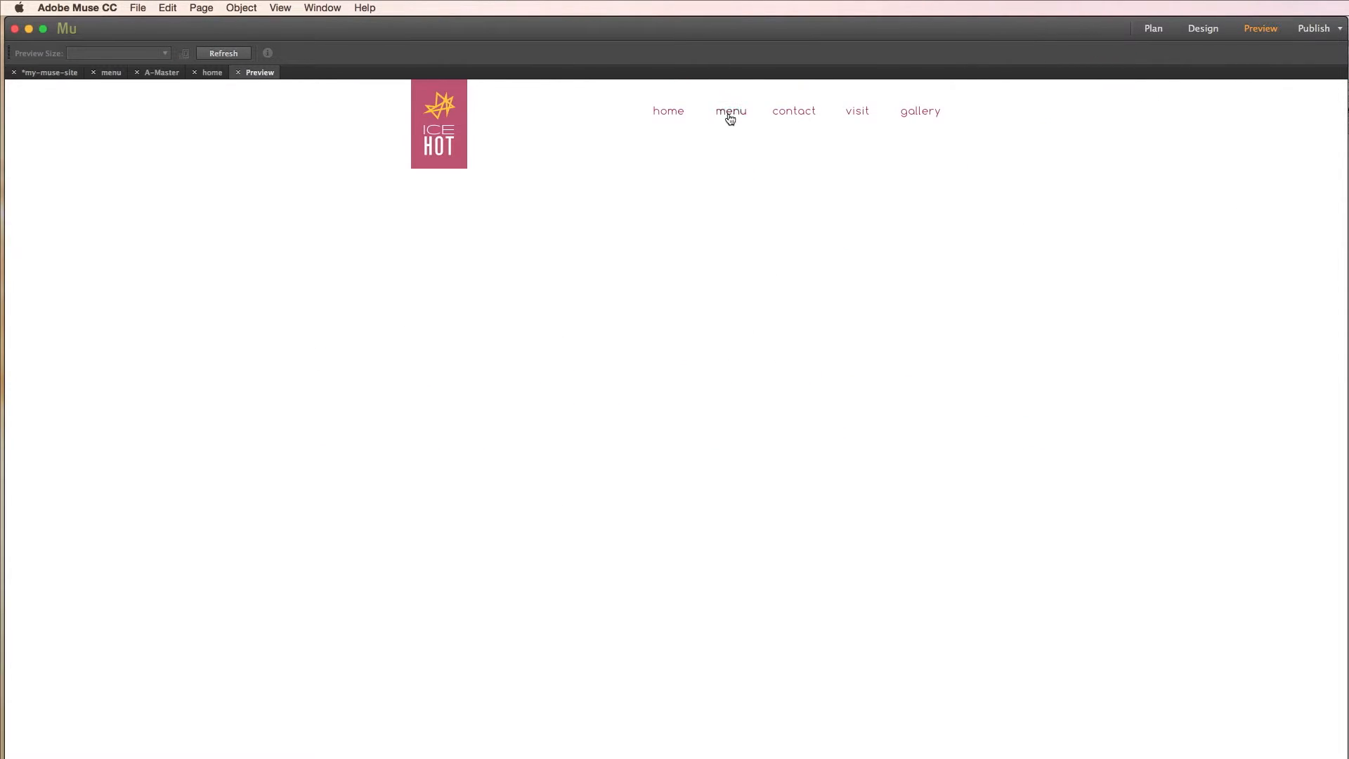
pyautogui.click(666, 111)
pyautogui.scroll(-5, 731, 242)
pyautogui.scroll(5, 730, 237)
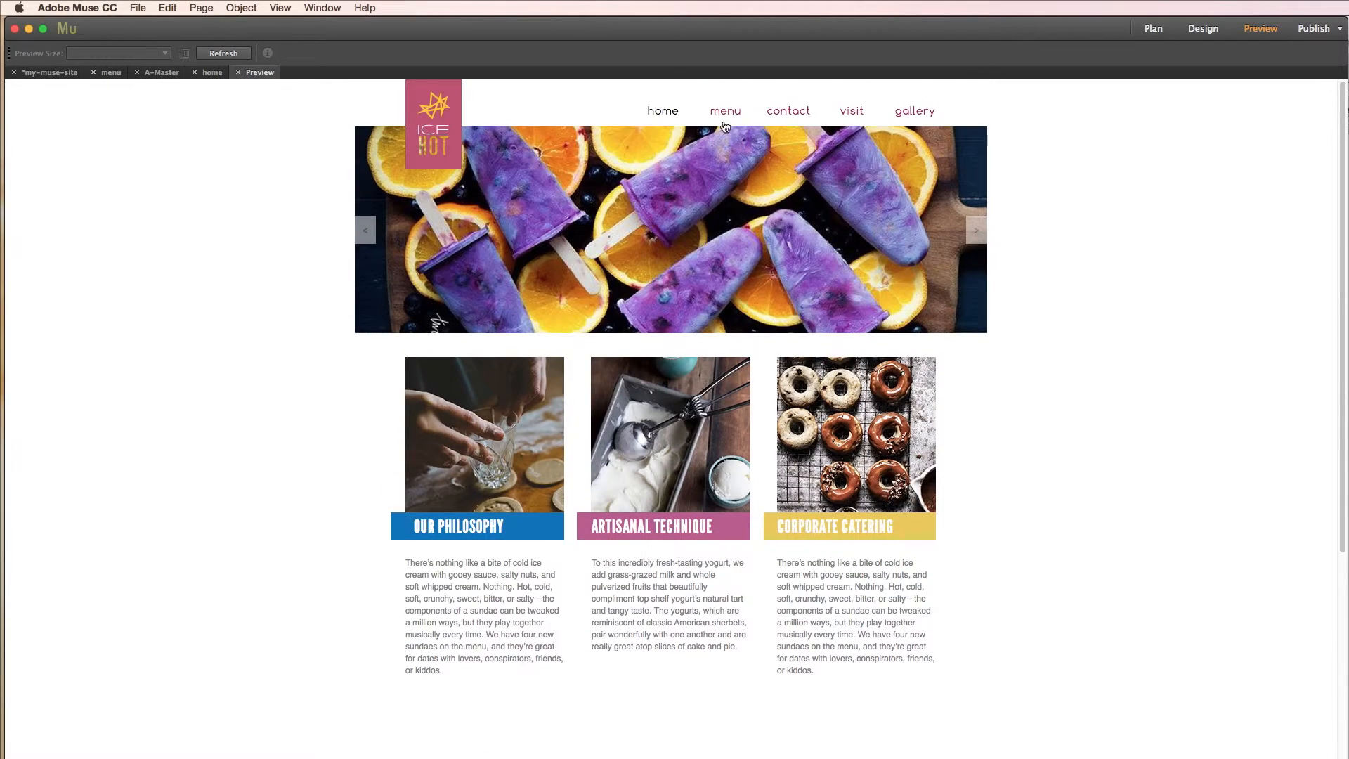
pyautogui.scroll(-2, 568, 186)
pyautogui.scroll(2, 574, 196)
pyautogui.scroll(-4, 688, 201)
pyautogui.scroll(2, 799, 205)
pyautogui.scroll(2, 799, 205)
pyautogui.scroll(-8, 799, 205)
pyautogui.scroll(8, 801, 193)
# Step: Return to the A-Master page and pin the logo to the top centre of the browser window
pyautogui.click(1202, 29)
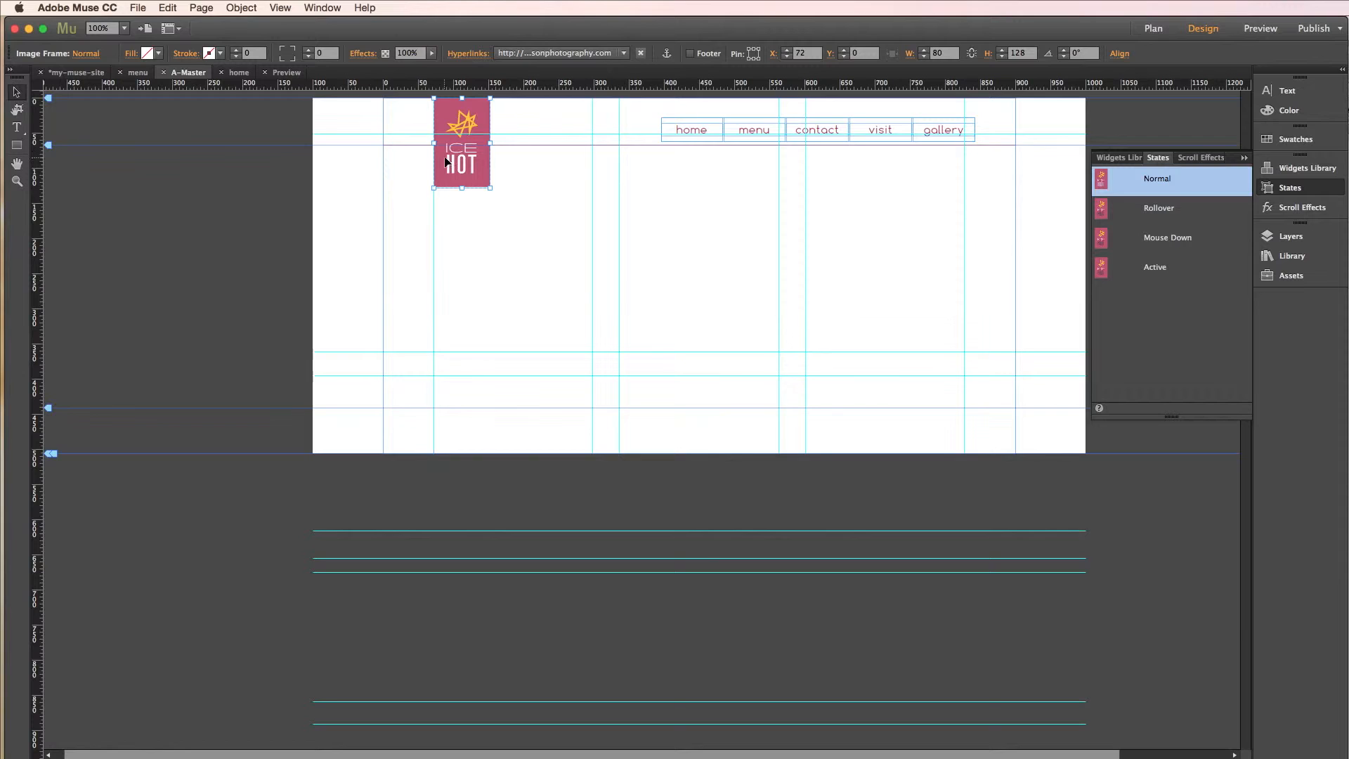
pyautogui.click(701, 135)
pyautogui.click(454, 125)
pyautogui.click(701, 129)
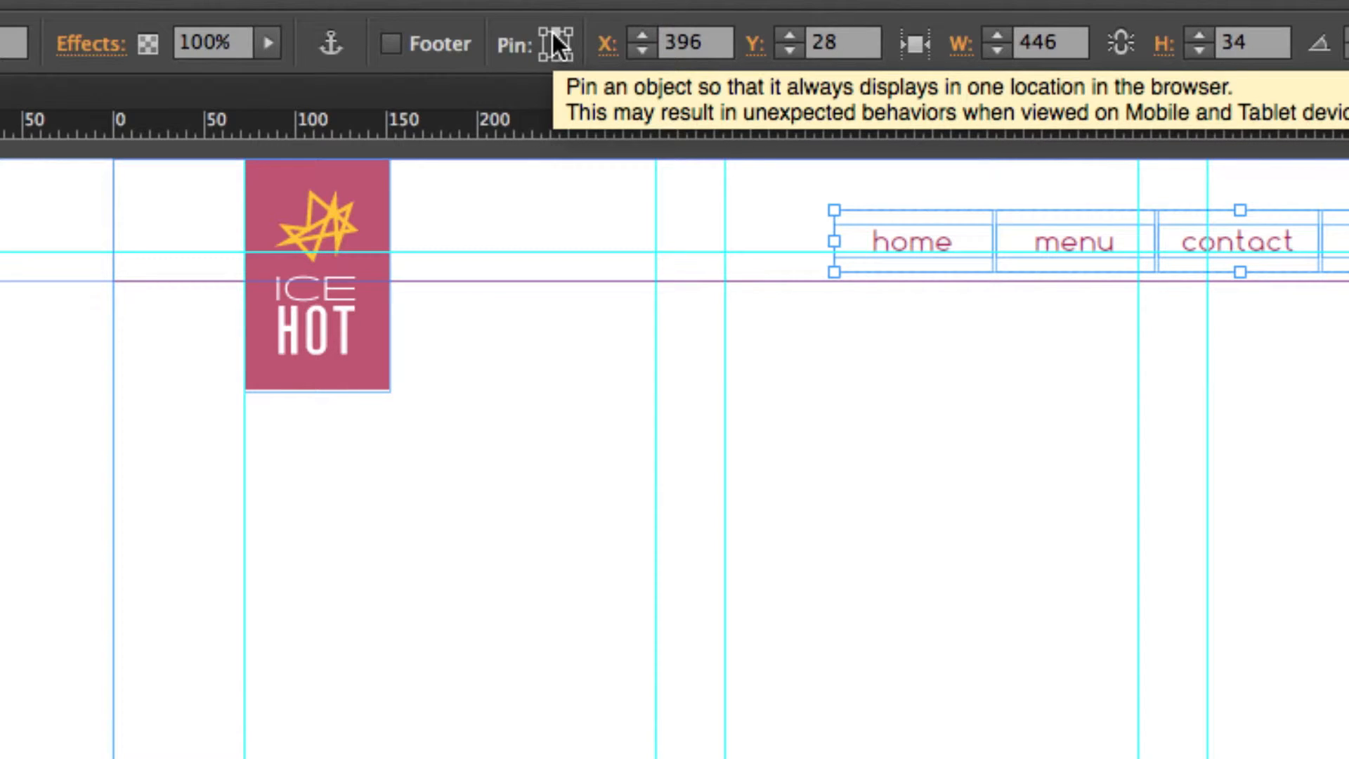
pyautogui.click(362, 188)
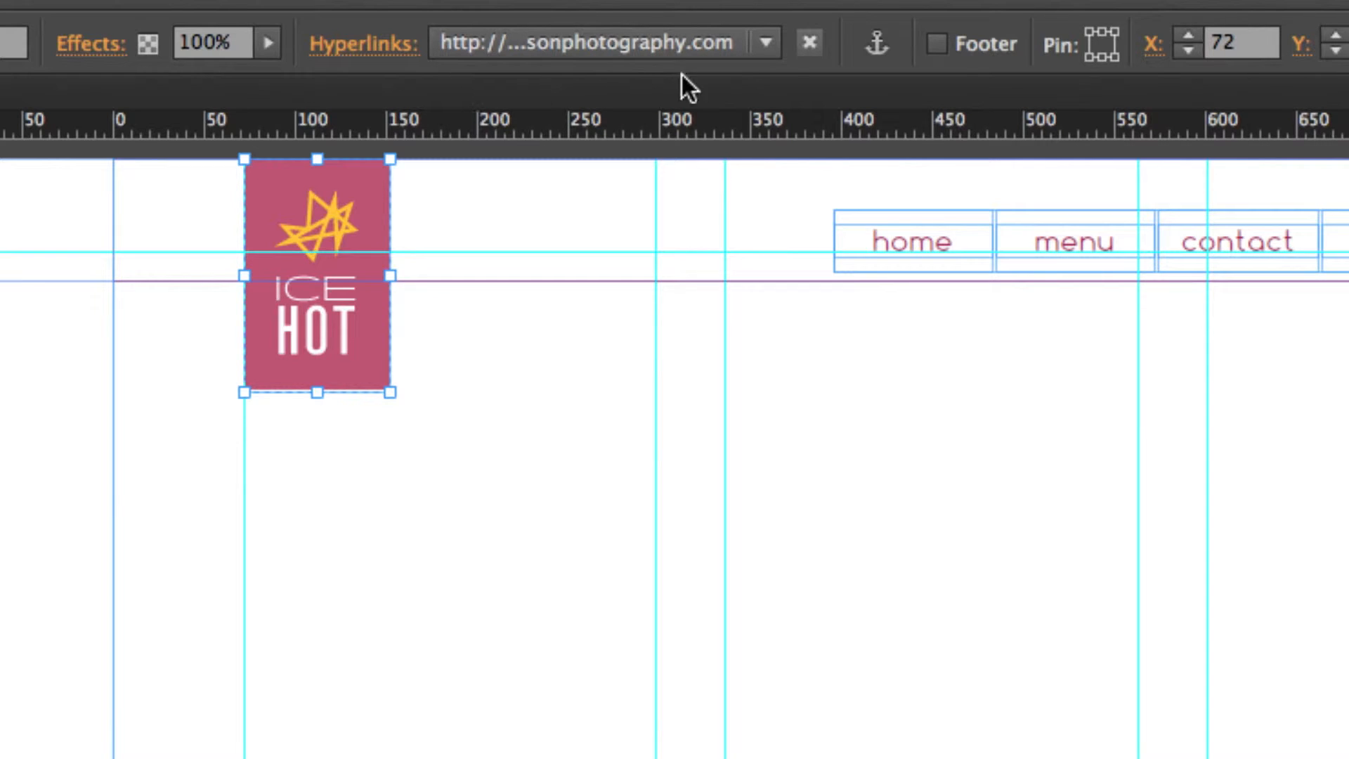
pyautogui.click(1101, 31)
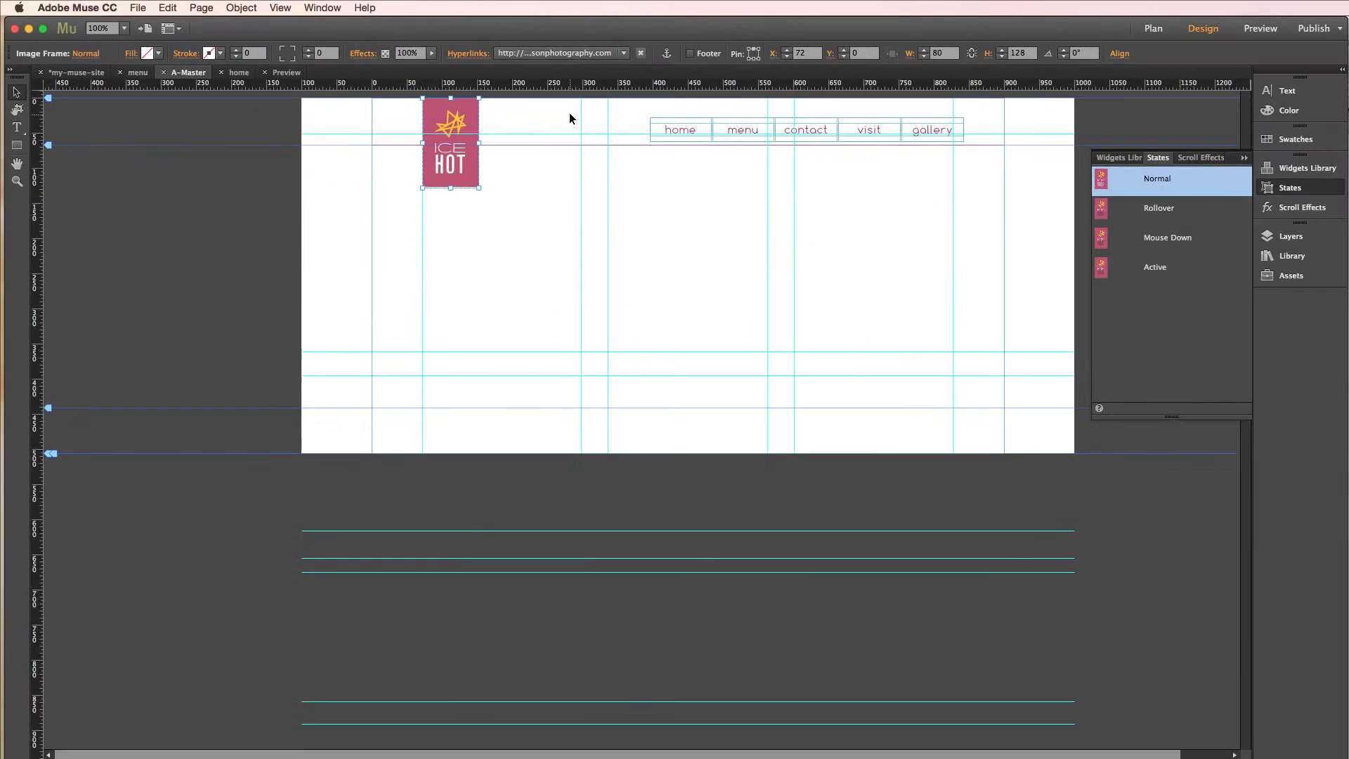
# Step: Move the header background rectangle from Layer 2 into Layer 1, directly beneath the Menu item
pyautogui.click(623, 211)
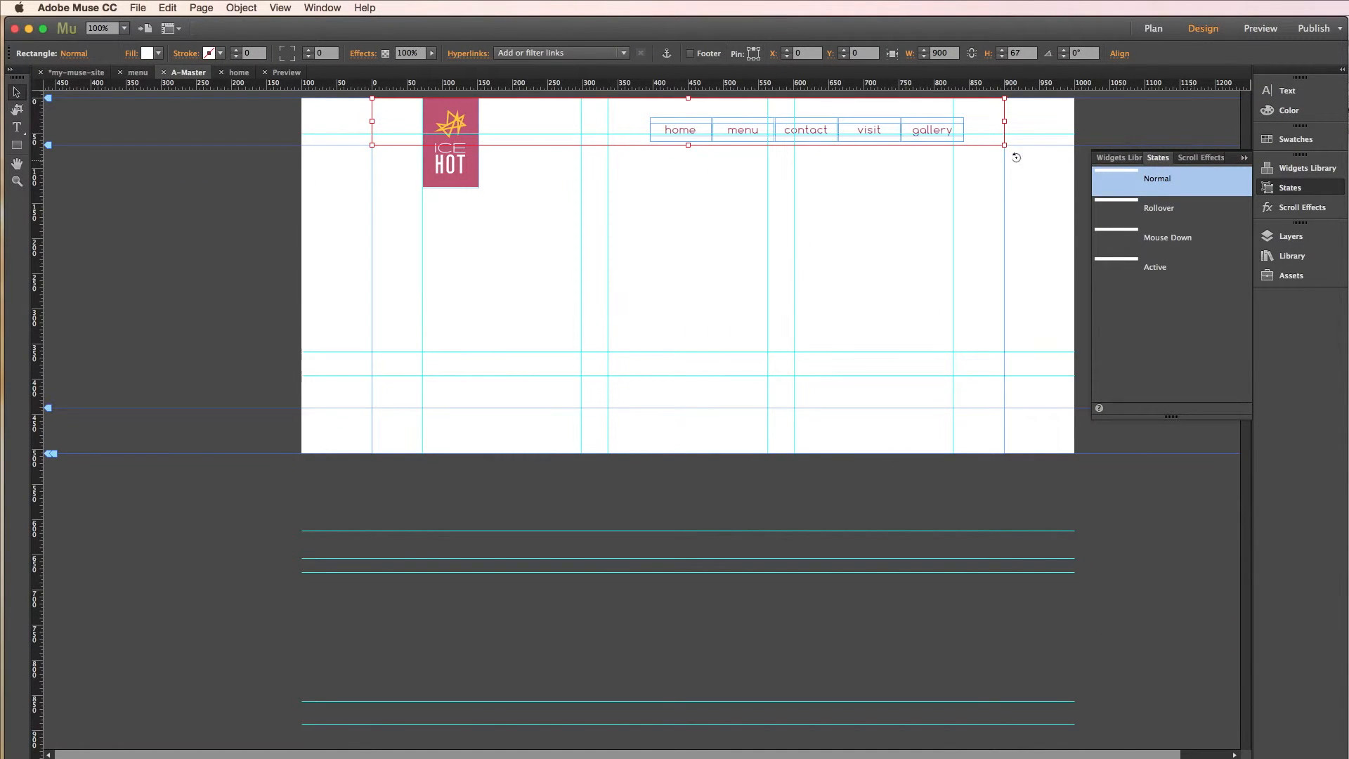
pyautogui.click(1289, 238)
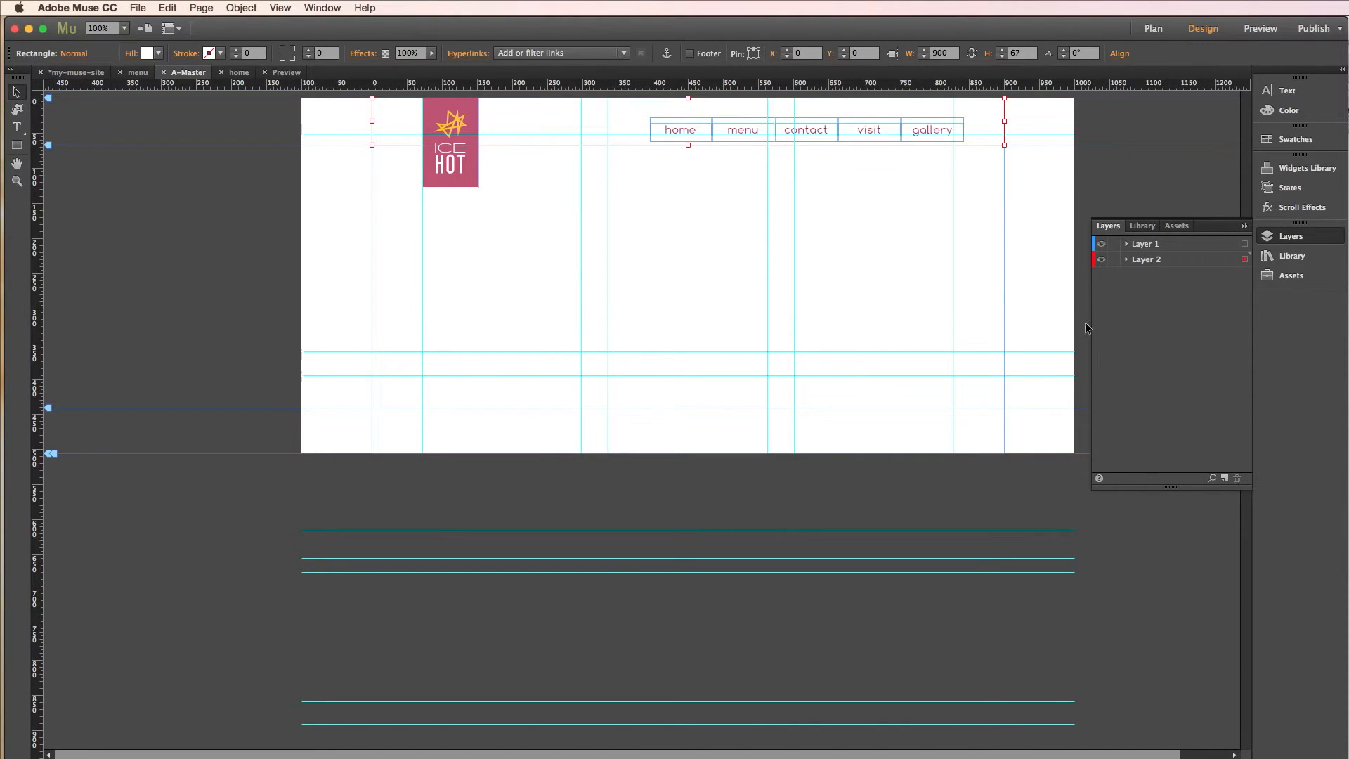
pyautogui.click(1127, 260)
pyautogui.click(1169, 276)
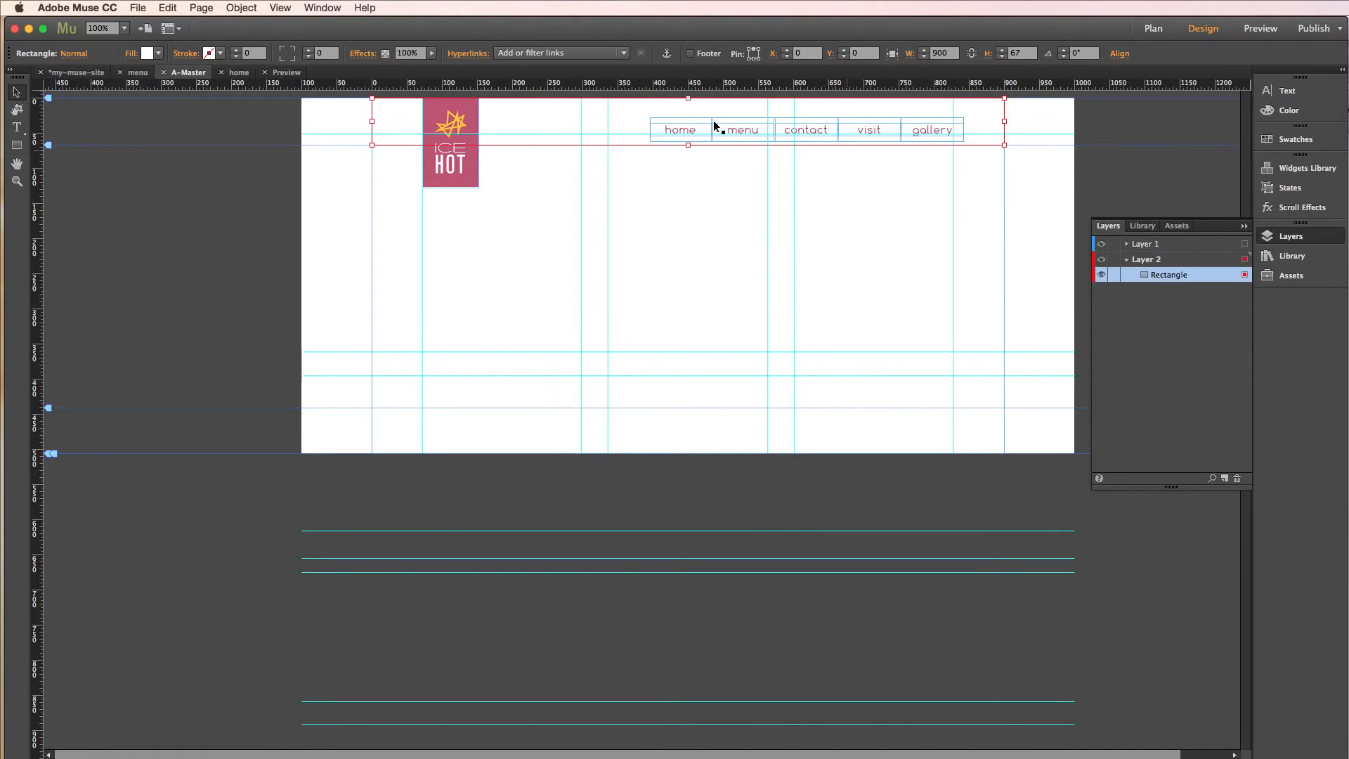
pyautogui.click(1126, 245)
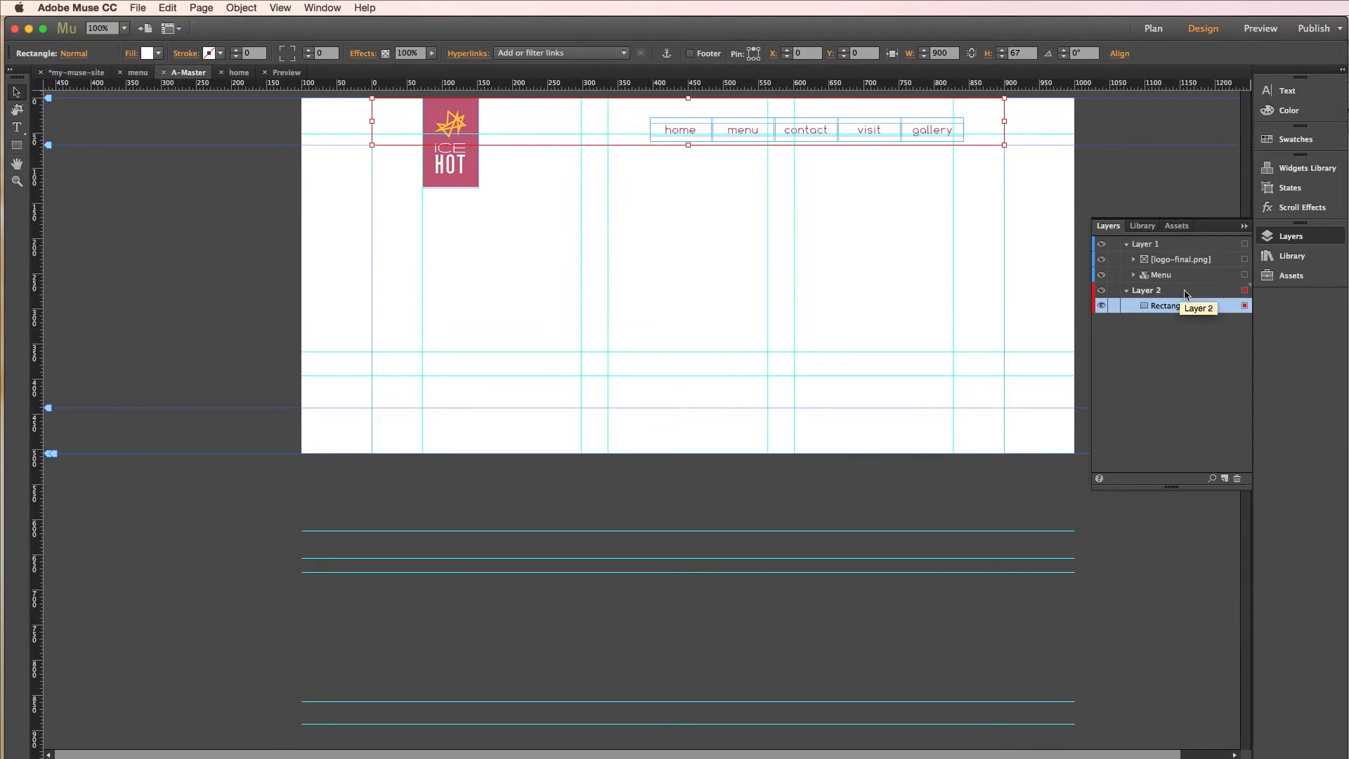
pyautogui.moveTo(1180, 307)
pyautogui.mouseDown()
pyautogui.moveTo(1177, 273)
pyautogui.moveTo(1176, 310)
pyautogui.mouseUp()
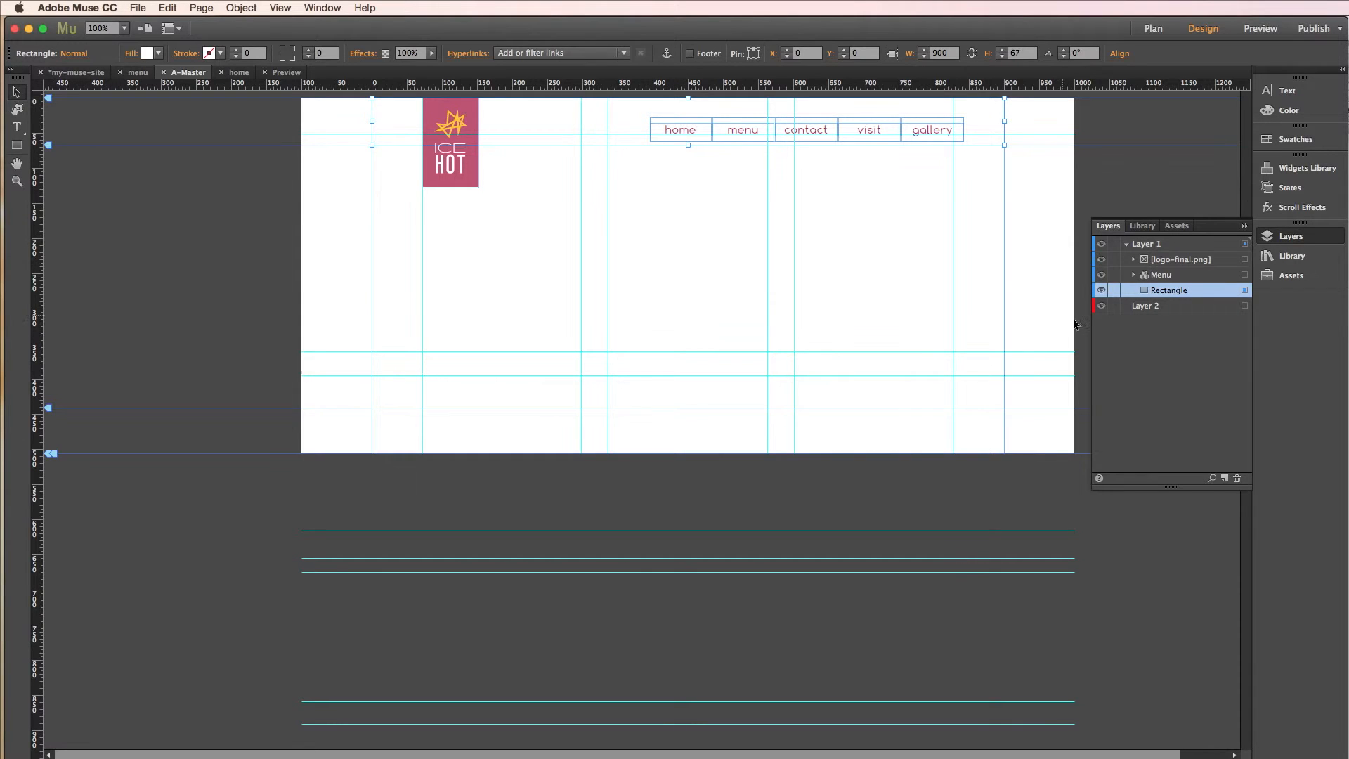
# Step: Preview the site, open its home page and examine how the pinned logo, navigation and header behave while scrolling
pyautogui.click(1261, 30)
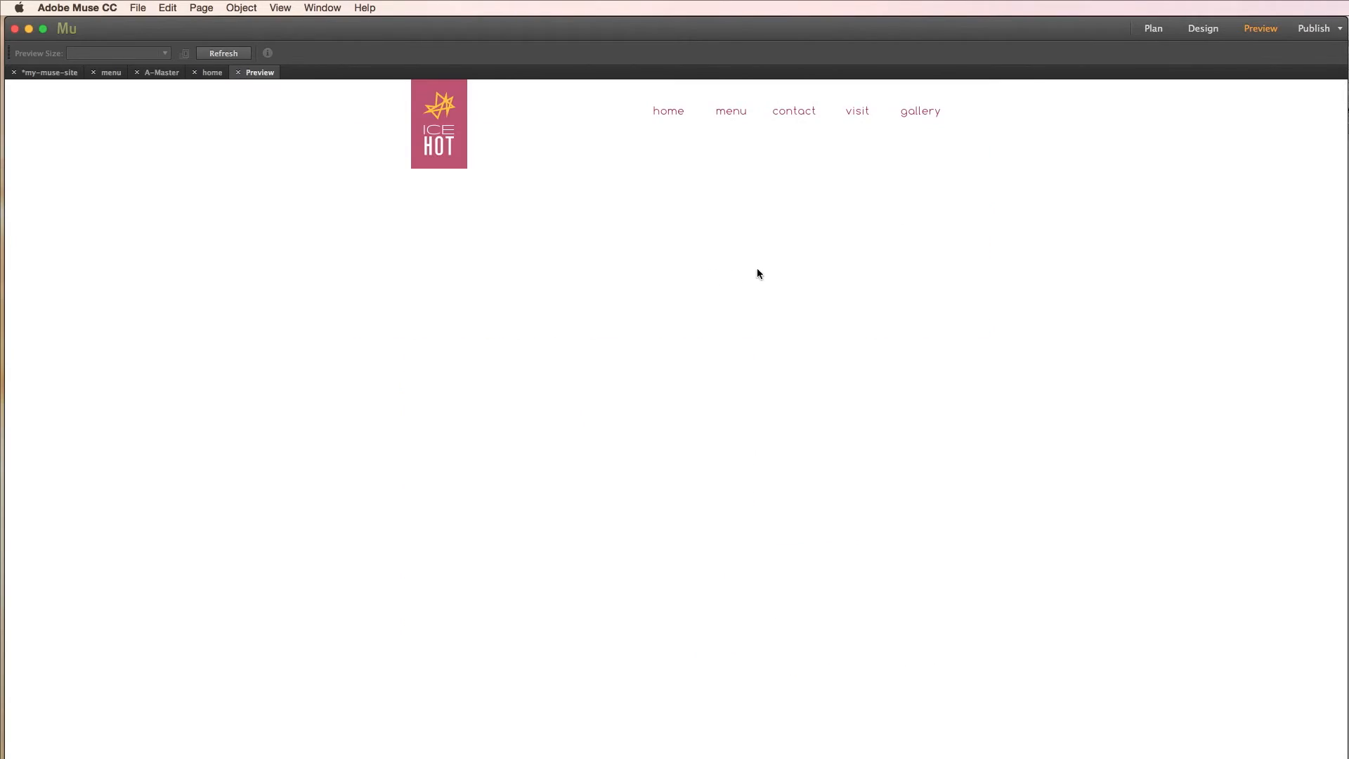
pyautogui.click(671, 113)
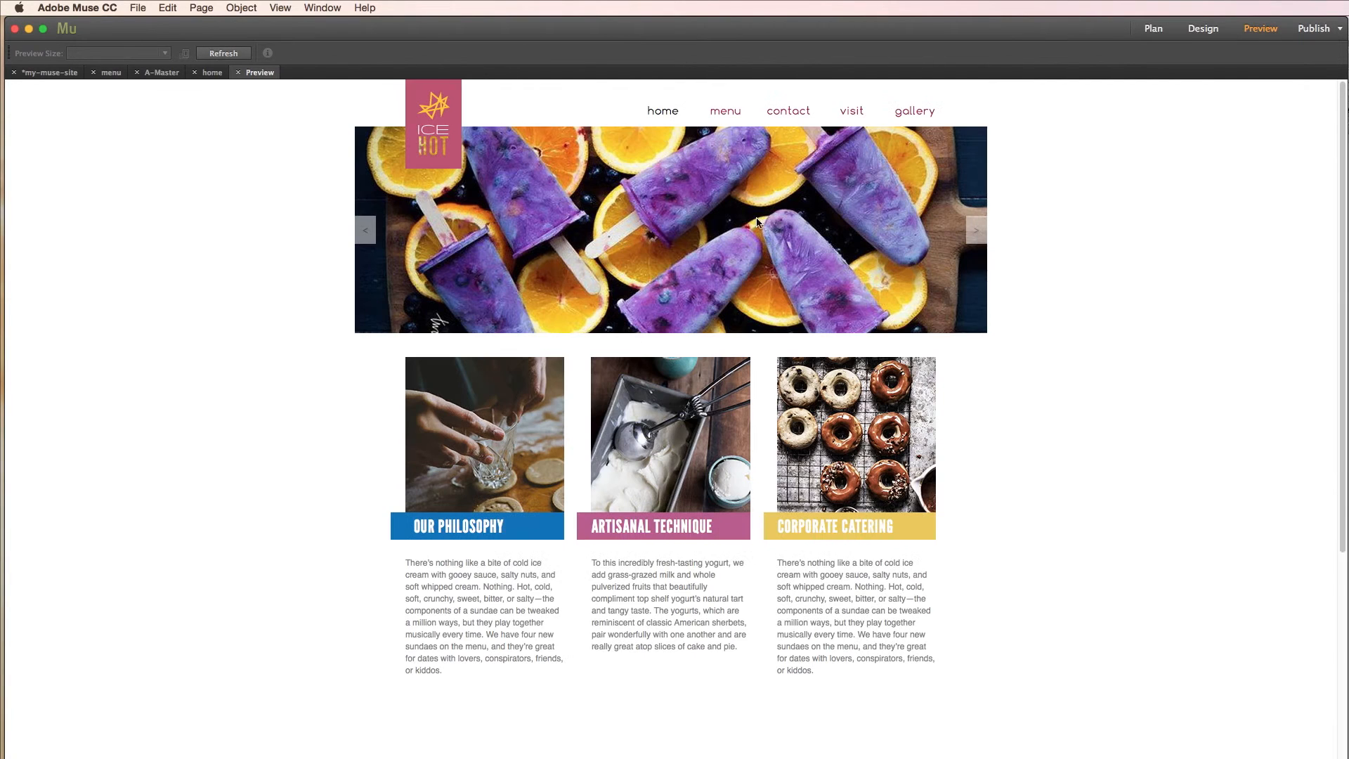
pyautogui.scroll(-3, 726, 219)
pyautogui.scroll(-3, 726, 220)
pyautogui.scroll(5, 720, 211)
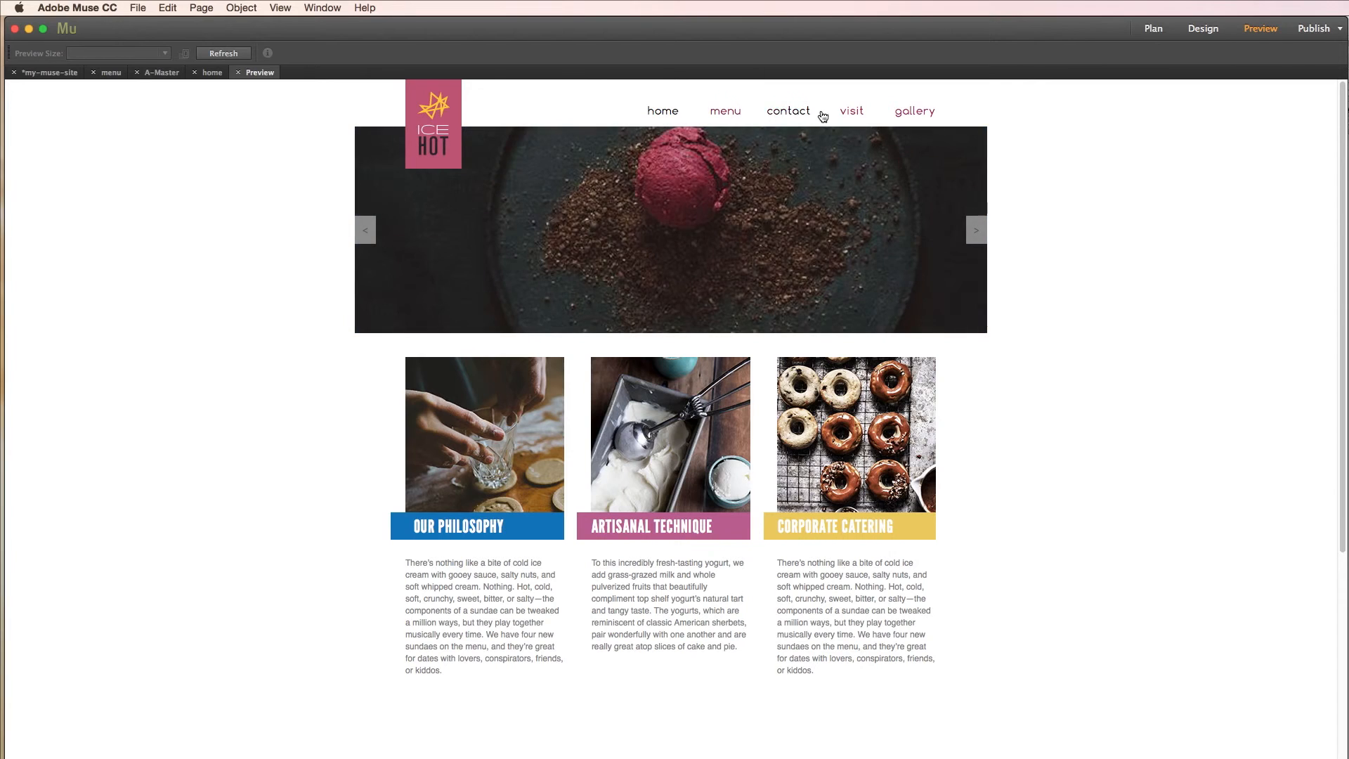
pyautogui.scroll(-5, 770, 163)
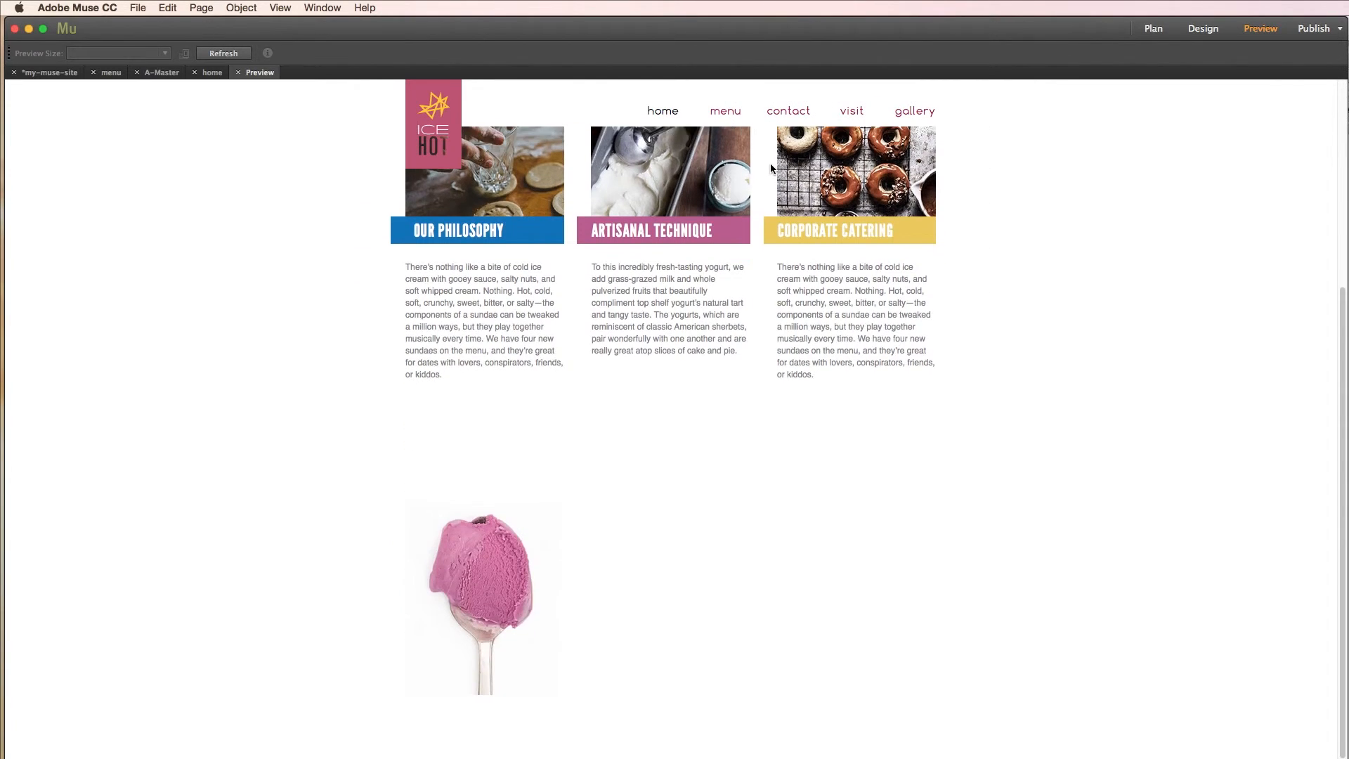
pyautogui.scroll(5, 770, 163)
pyautogui.scroll(-1, 770, 163)
pyautogui.scroll(-2, 771, 164)
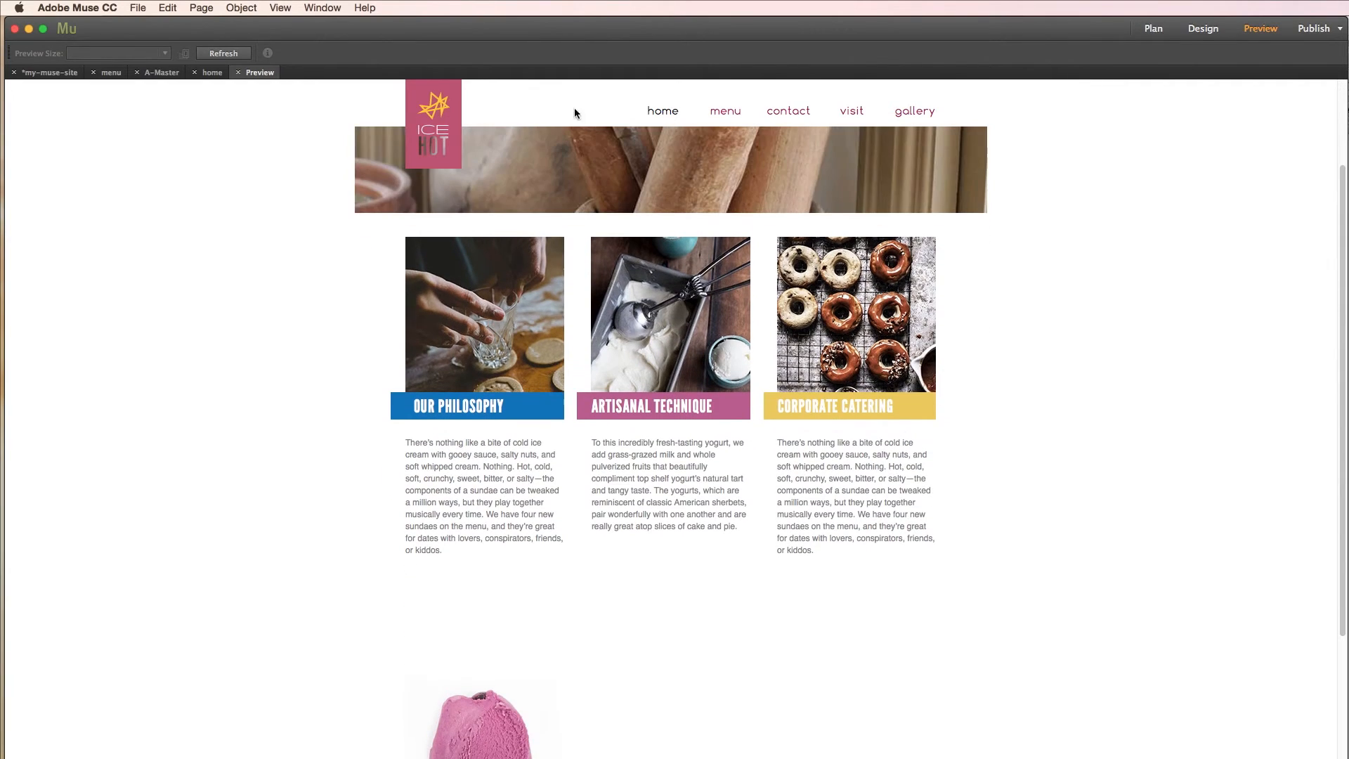
pyautogui.scroll(-5, 501, 149)
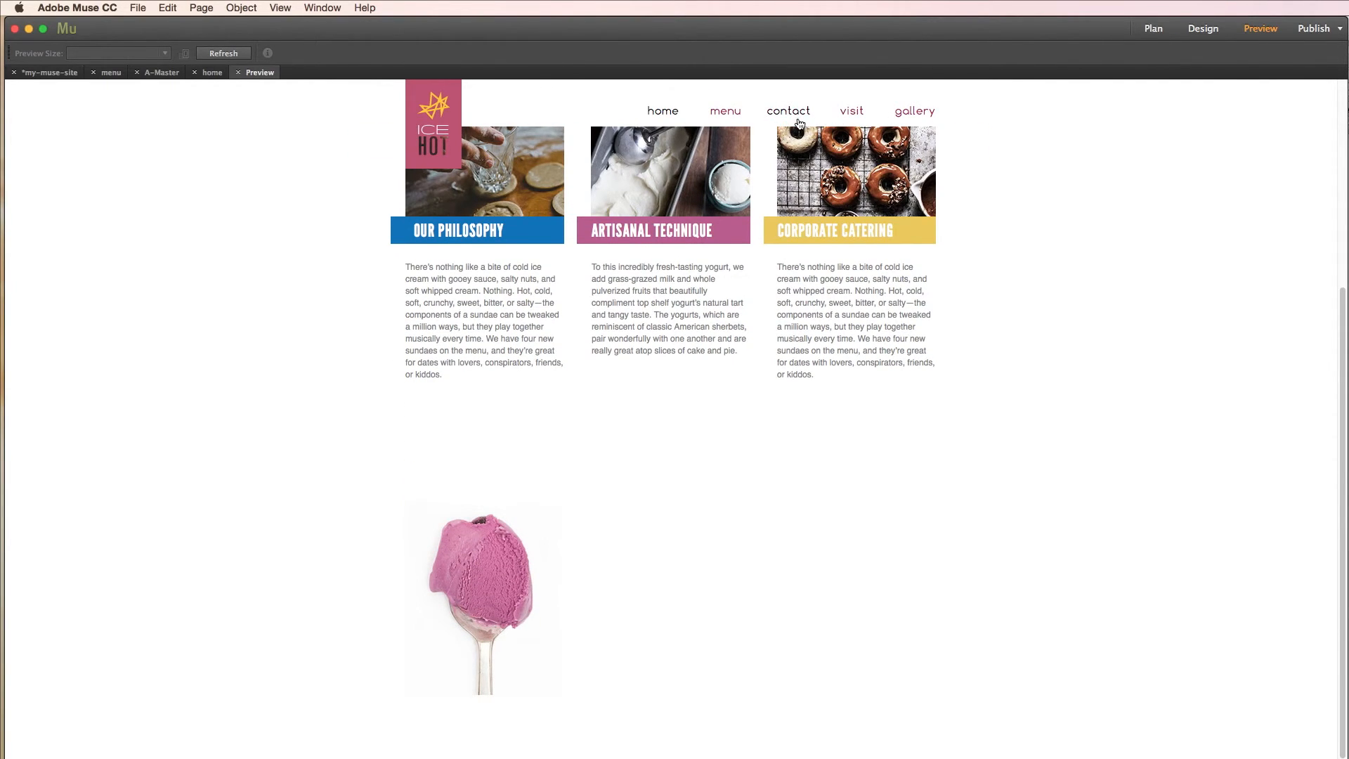
pyautogui.scroll(5, 811, 132)
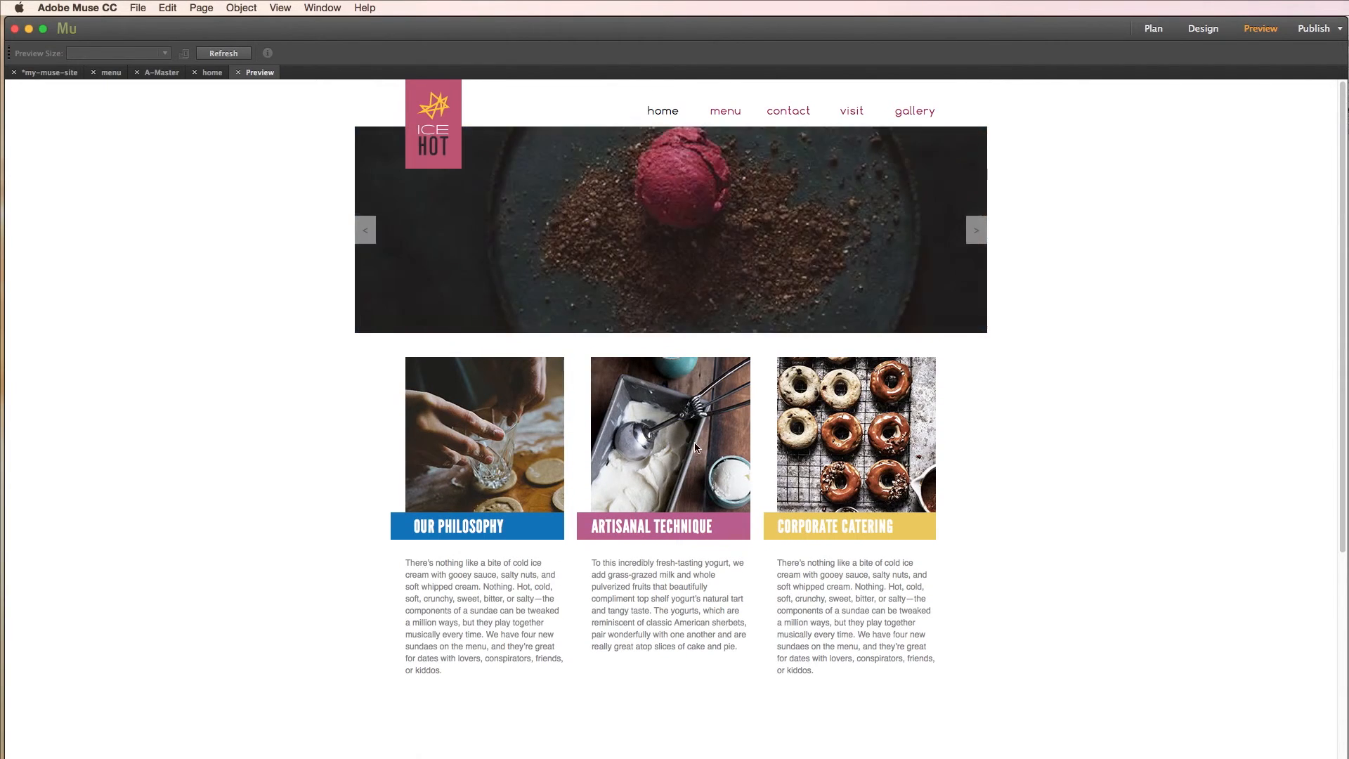
pyautogui.scroll(-5, 690, 454)
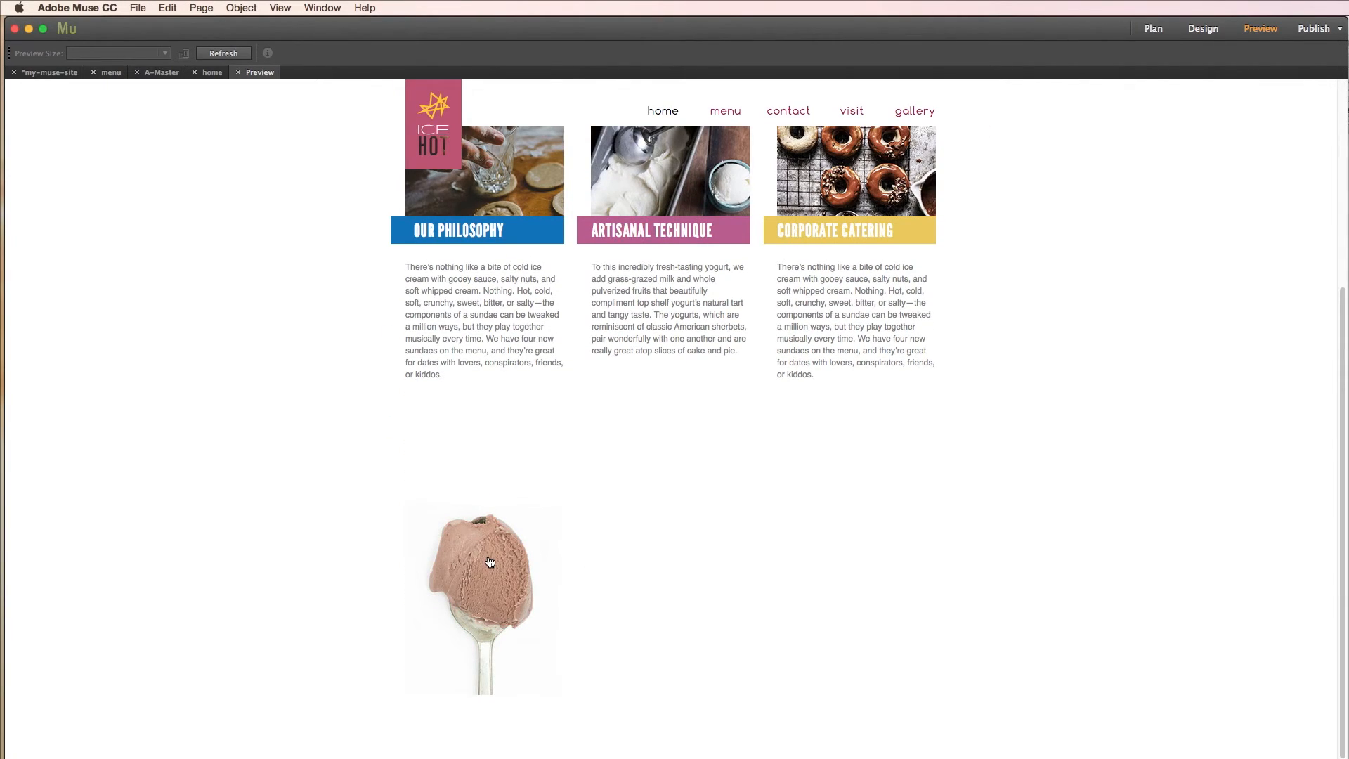
pyautogui.scroll(5, 489, 562)
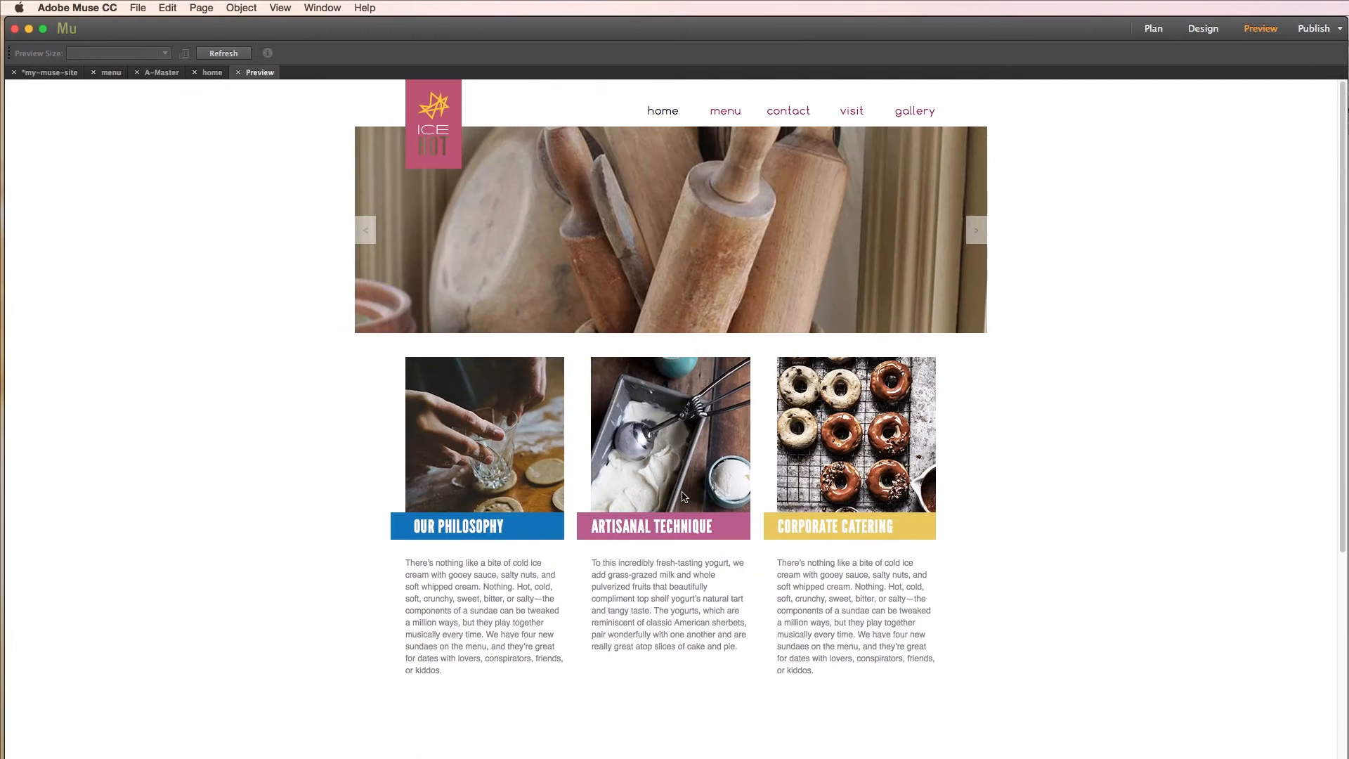
# Step: Open the menu page and draw an empty text frame below the logo, spanning the first column between the guides
pyautogui.click(1153, 28)
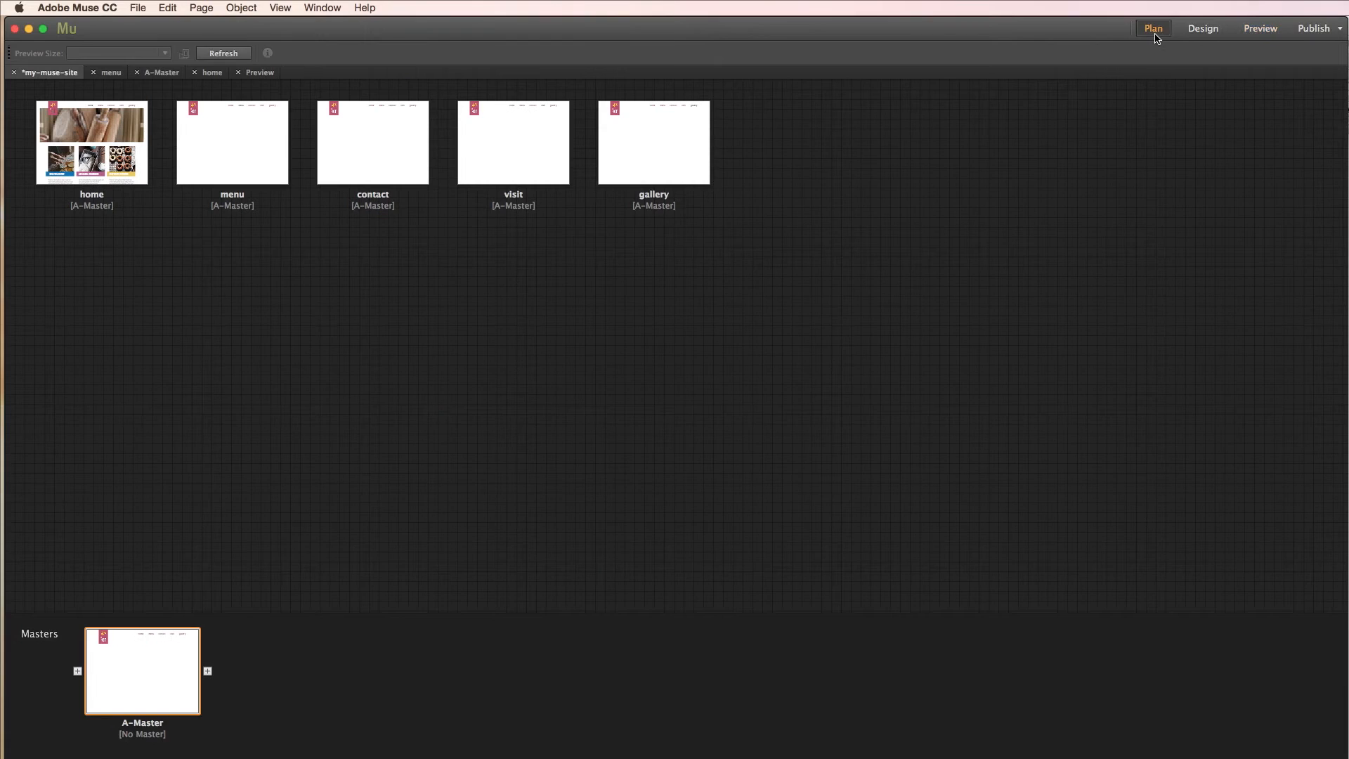
pyautogui.doubleClick(272, 166)
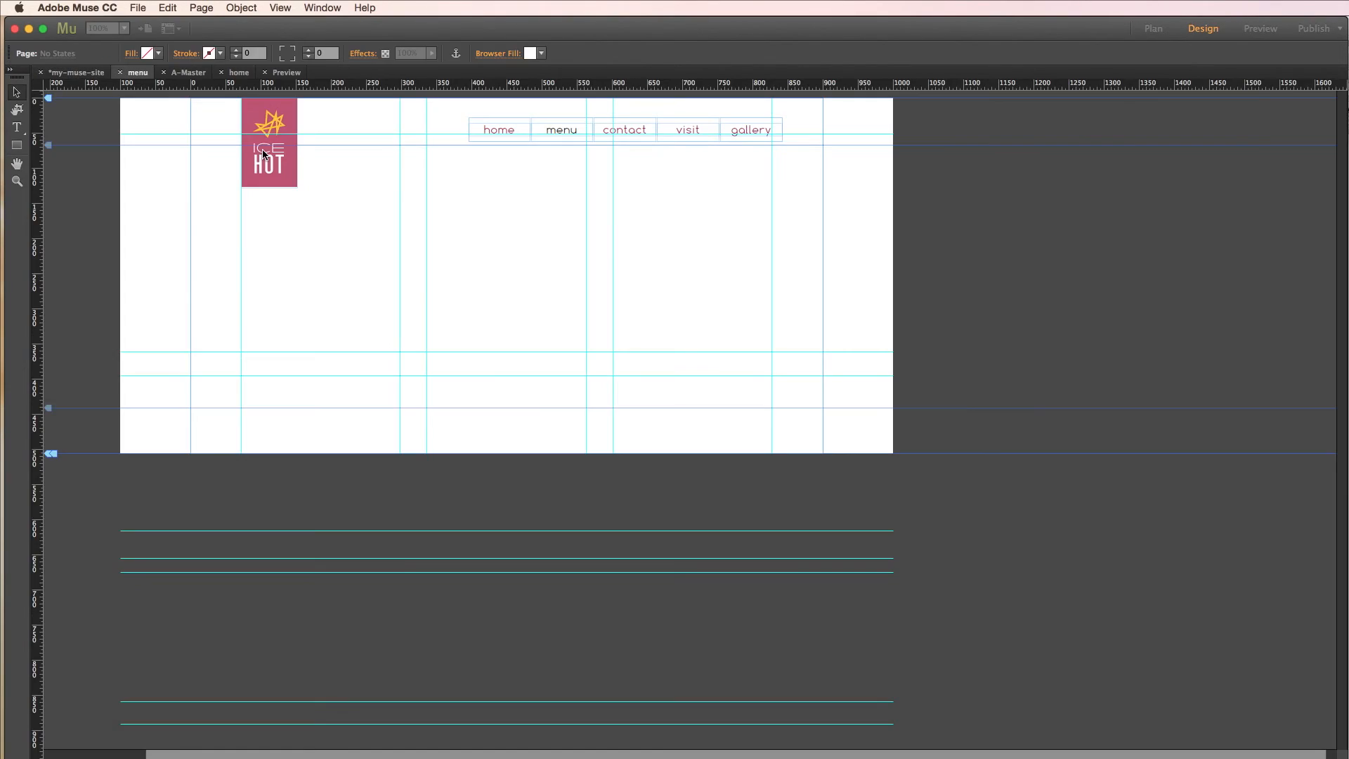
pyautogui.press('t')
pyautogui.moveTo(242, 246); pyautogui.dragTo(400, 395)
# Step: Place the 103-recipe ice cream photo from the 05-images folder beside the text frame, about 564 by 376 in size
pyautogui.click(17, 145)
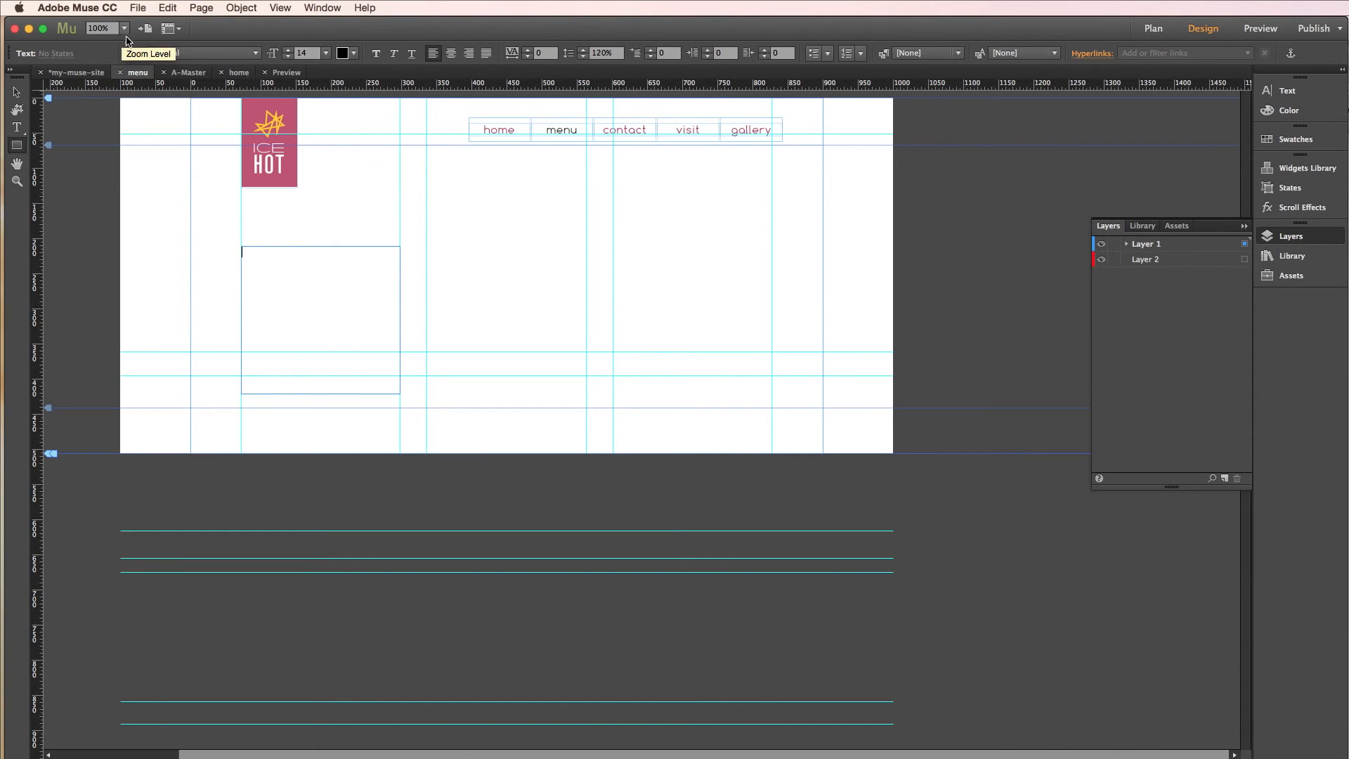
pyautogui.press('super+d')
pyautogui.click(1070, 287)
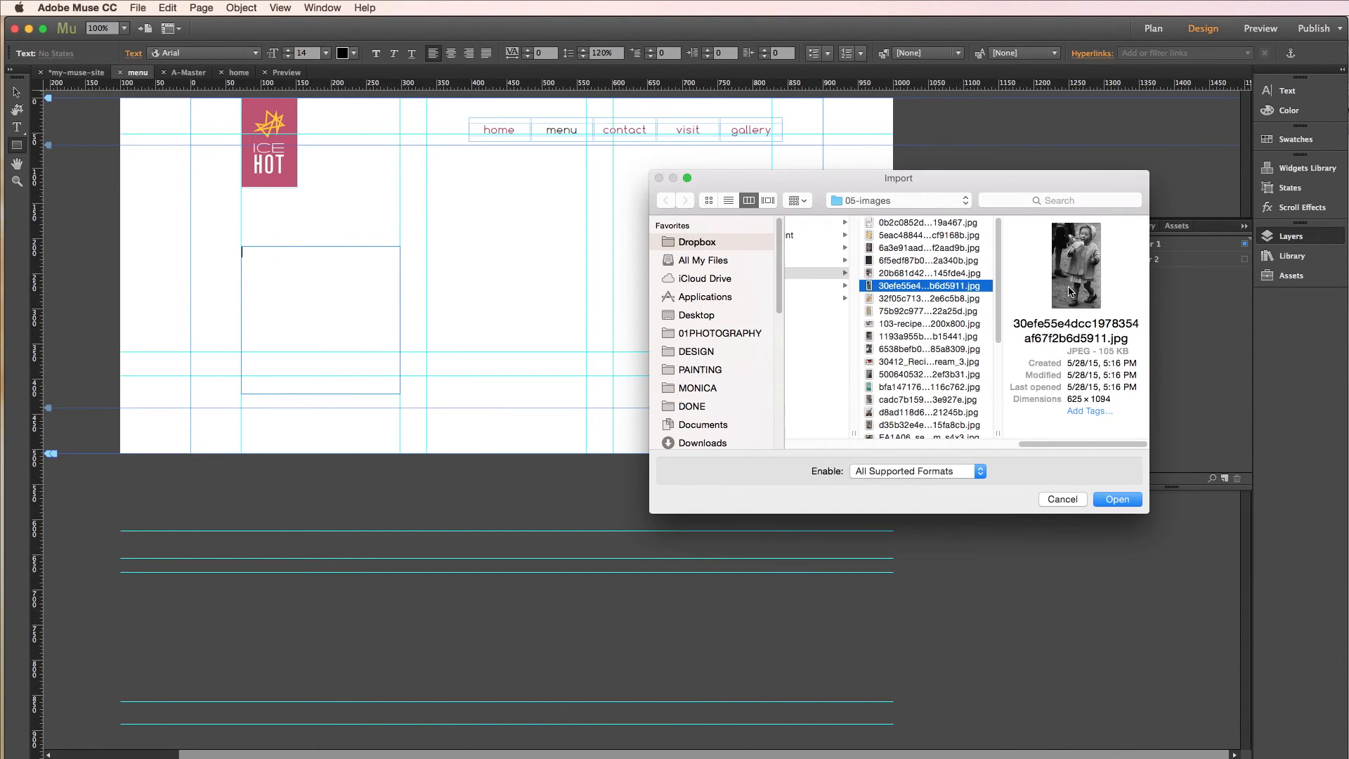
pyautogui.click(932, 323)
pyautogui.click(1124, 498)
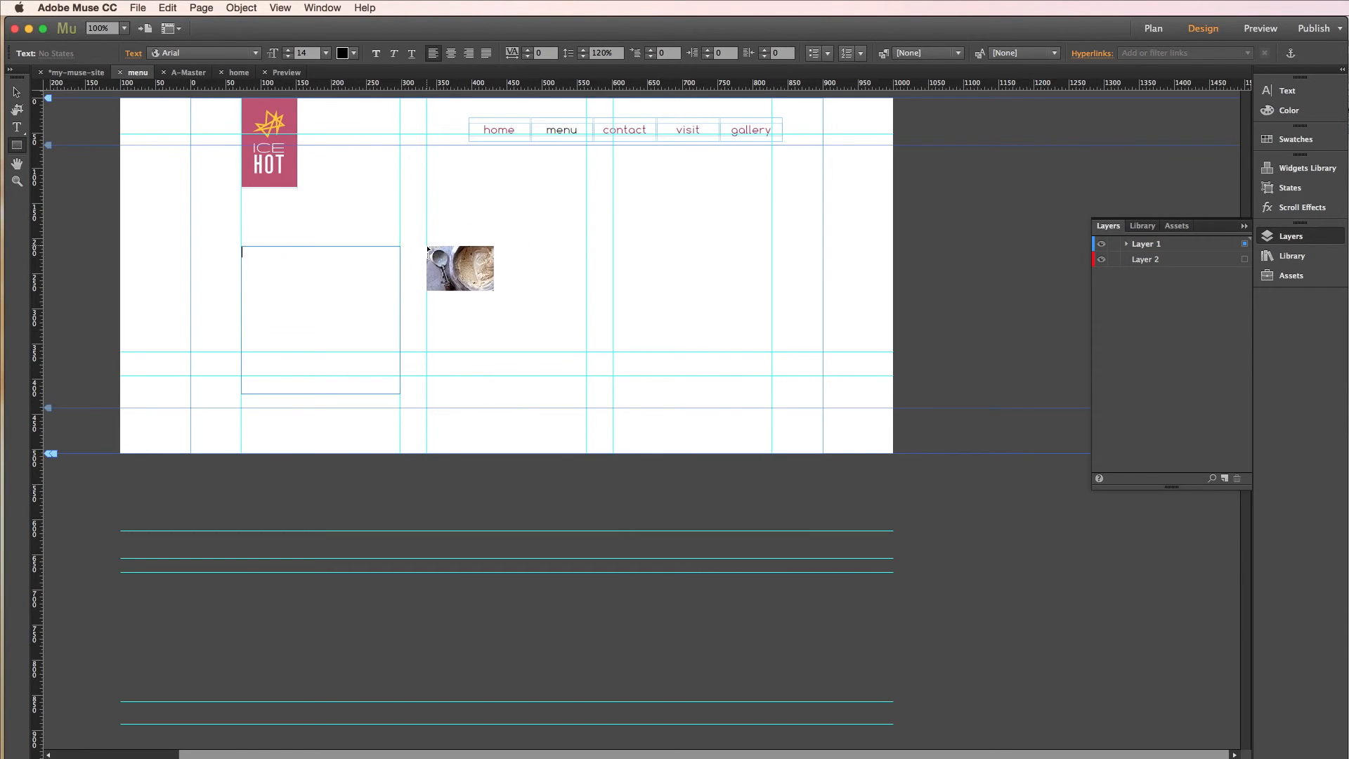
pyautogui.click(427, 246)
pyautogui.moveTo(592, 419); pyautogui.dragTo(822, 485)
pyautogui.click(16, 92)
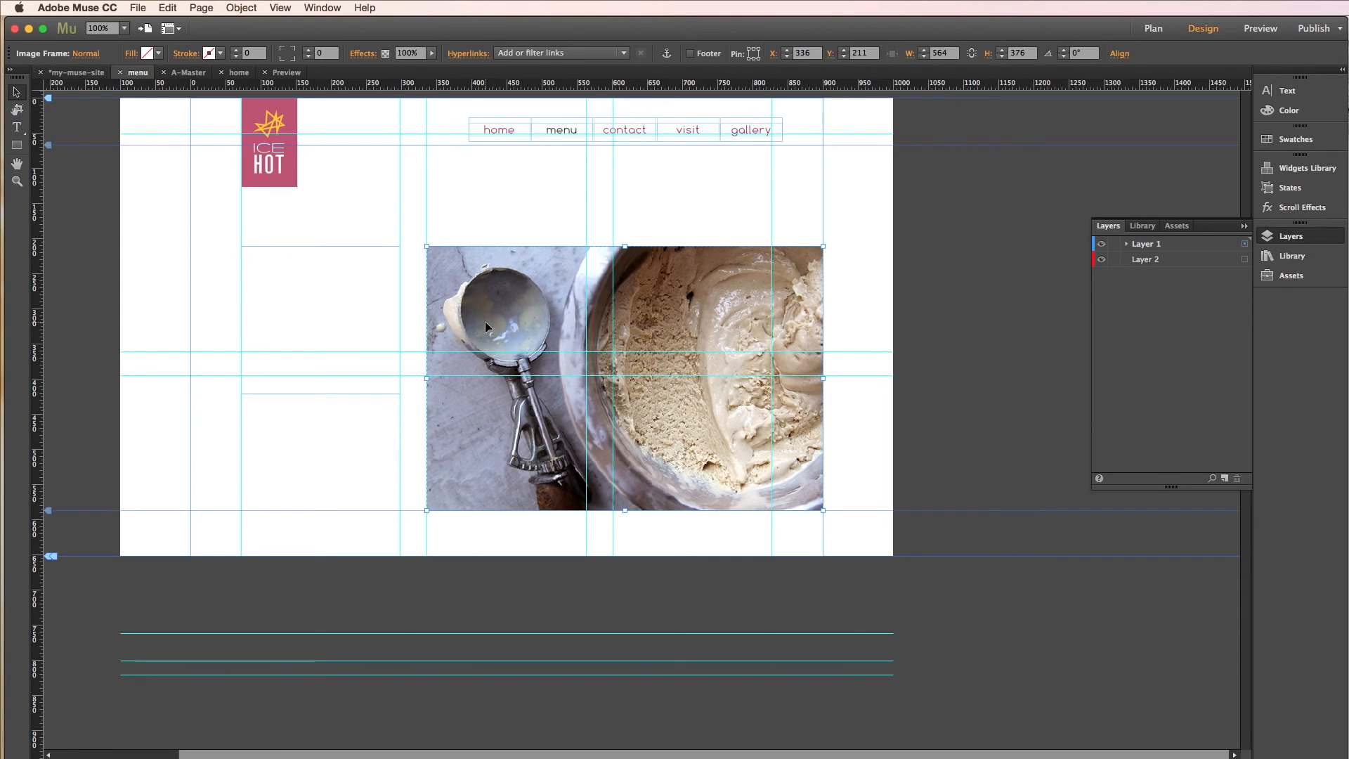
# Step: Move the text frame and photo down together to Y 395, and scale the photo to 491 by 327
pyautogui.keyDown('shift'); pyautogui.click(352, 292); pyautogui.keyUp('shift')
pyautogui.moveTo(513, 281); pyautogui.dragTo(516, 402)
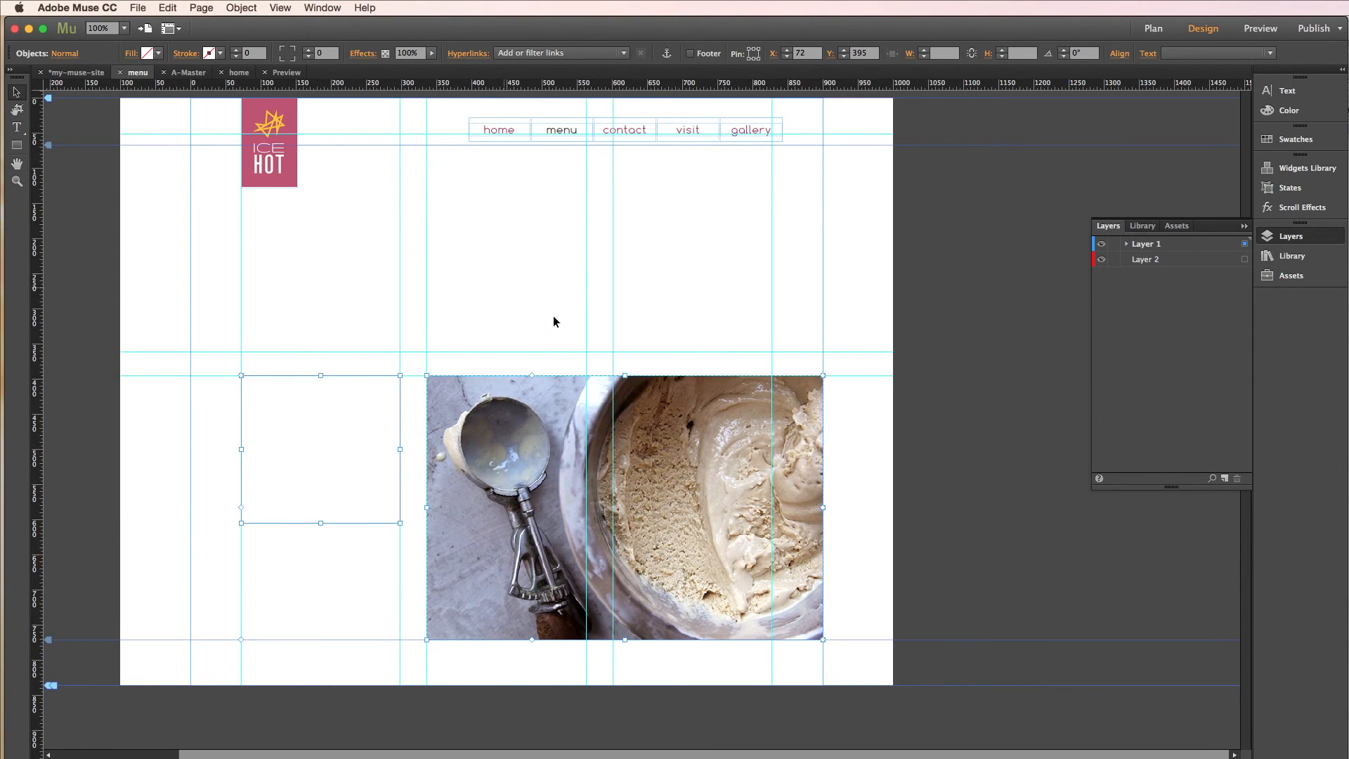
pyautogui.click(674, 397)
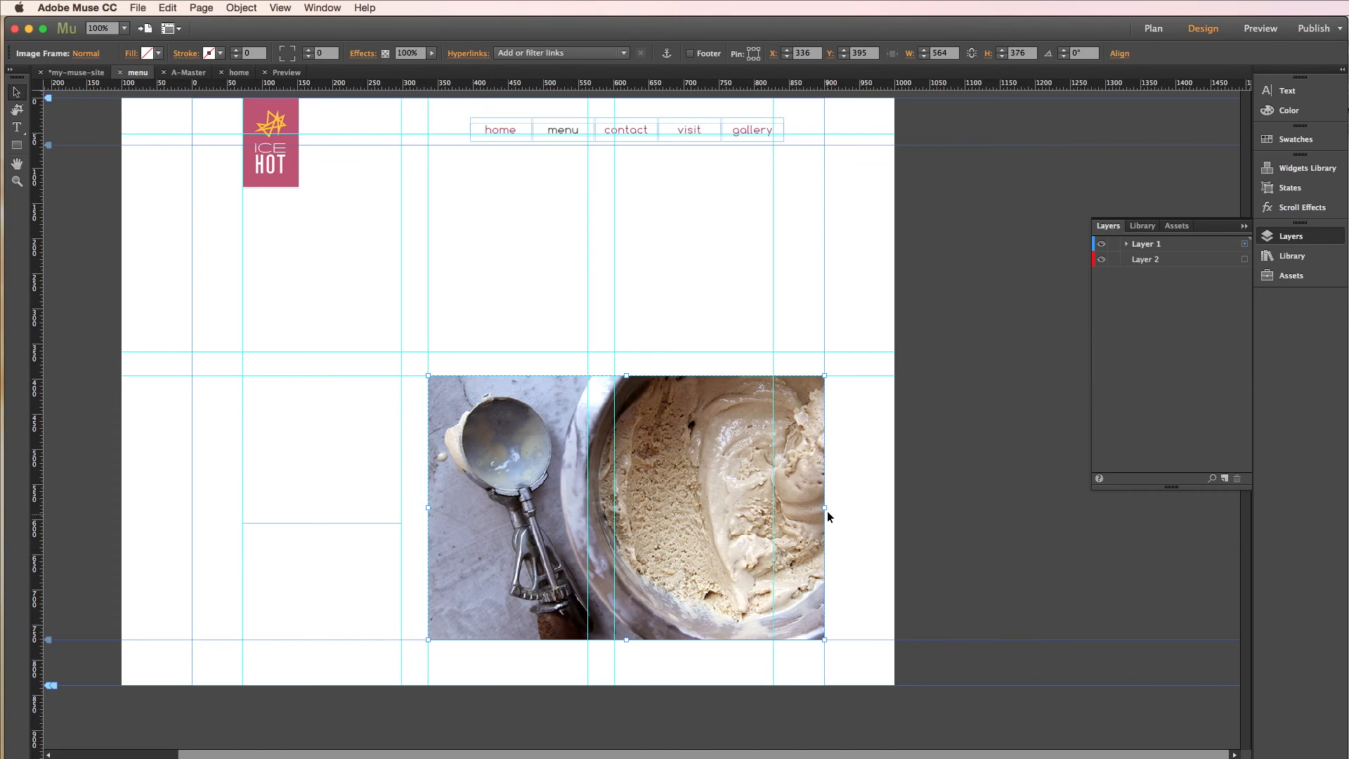
pyautogui.moveTo(826, 509); pyautogui.dragTo(732, 501)
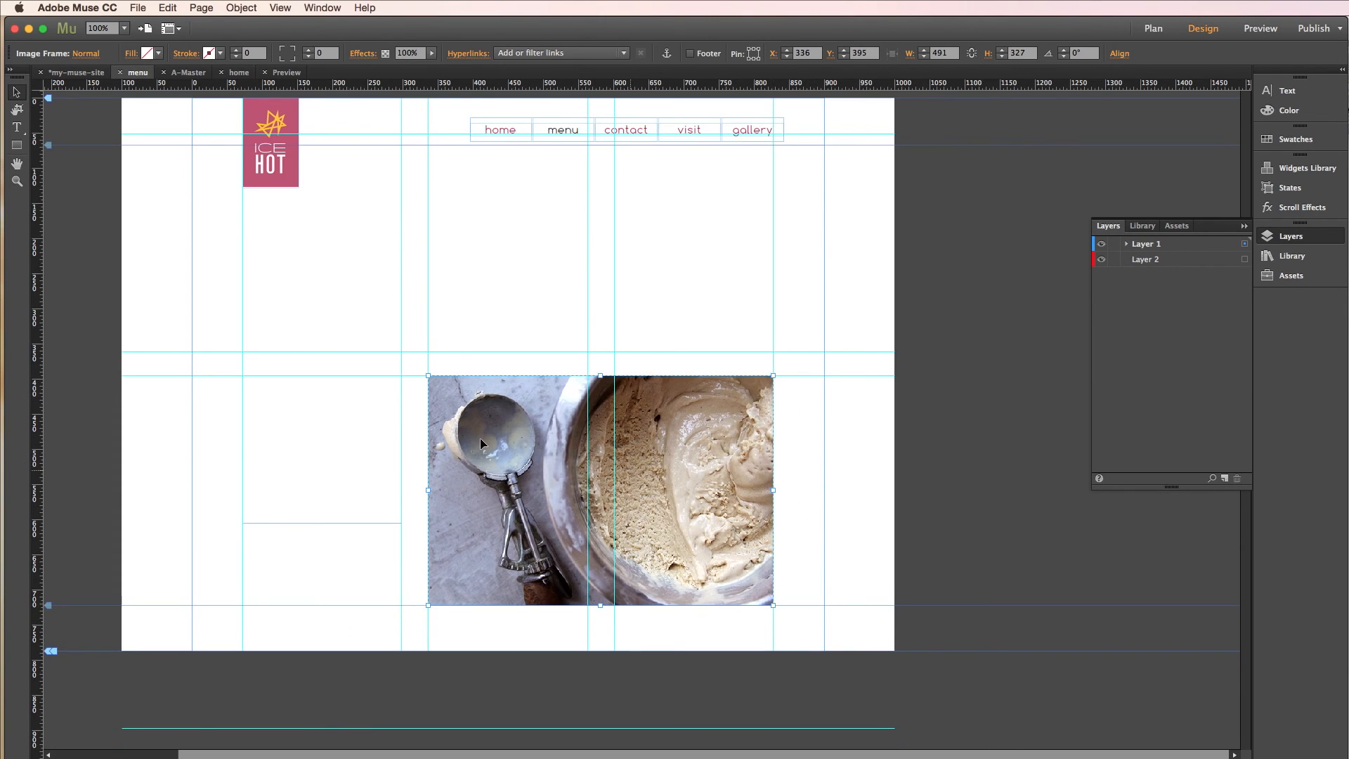
pyautogui.click(355, 389)
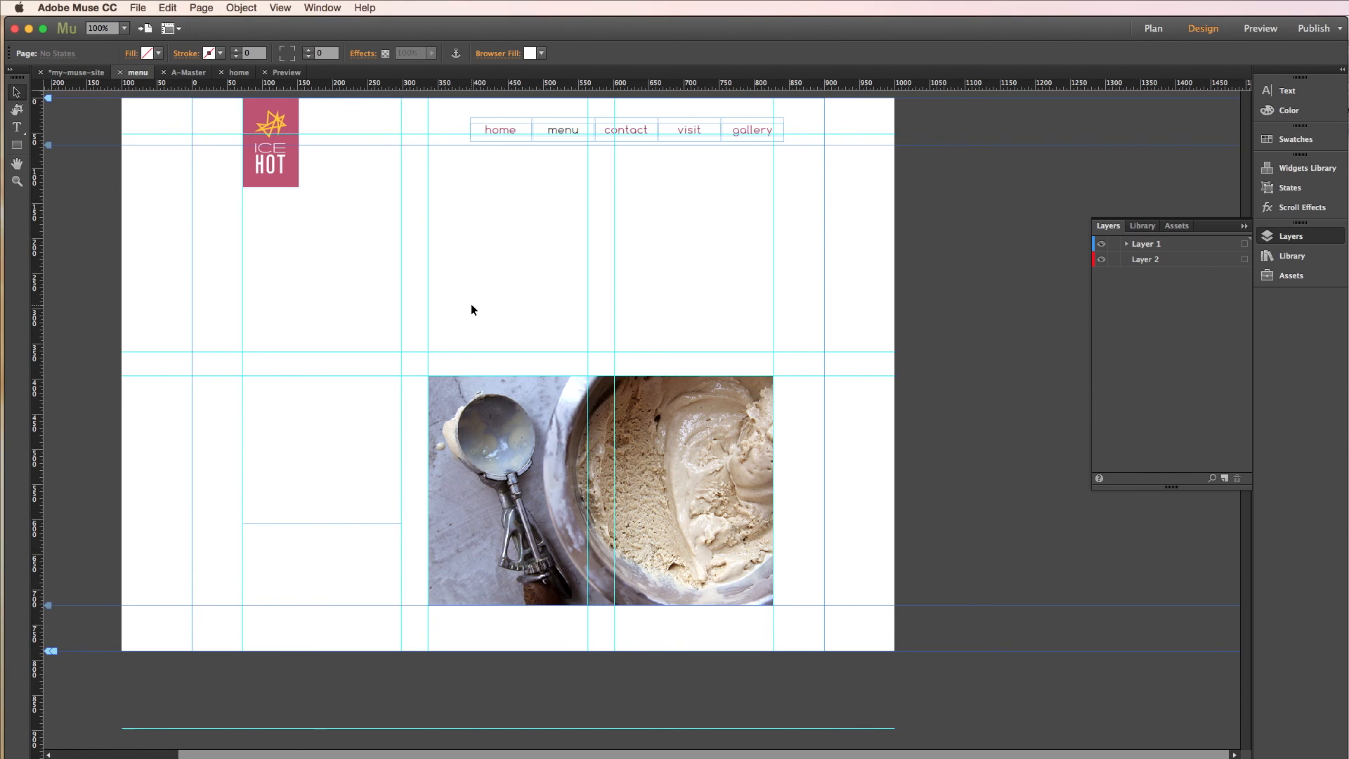